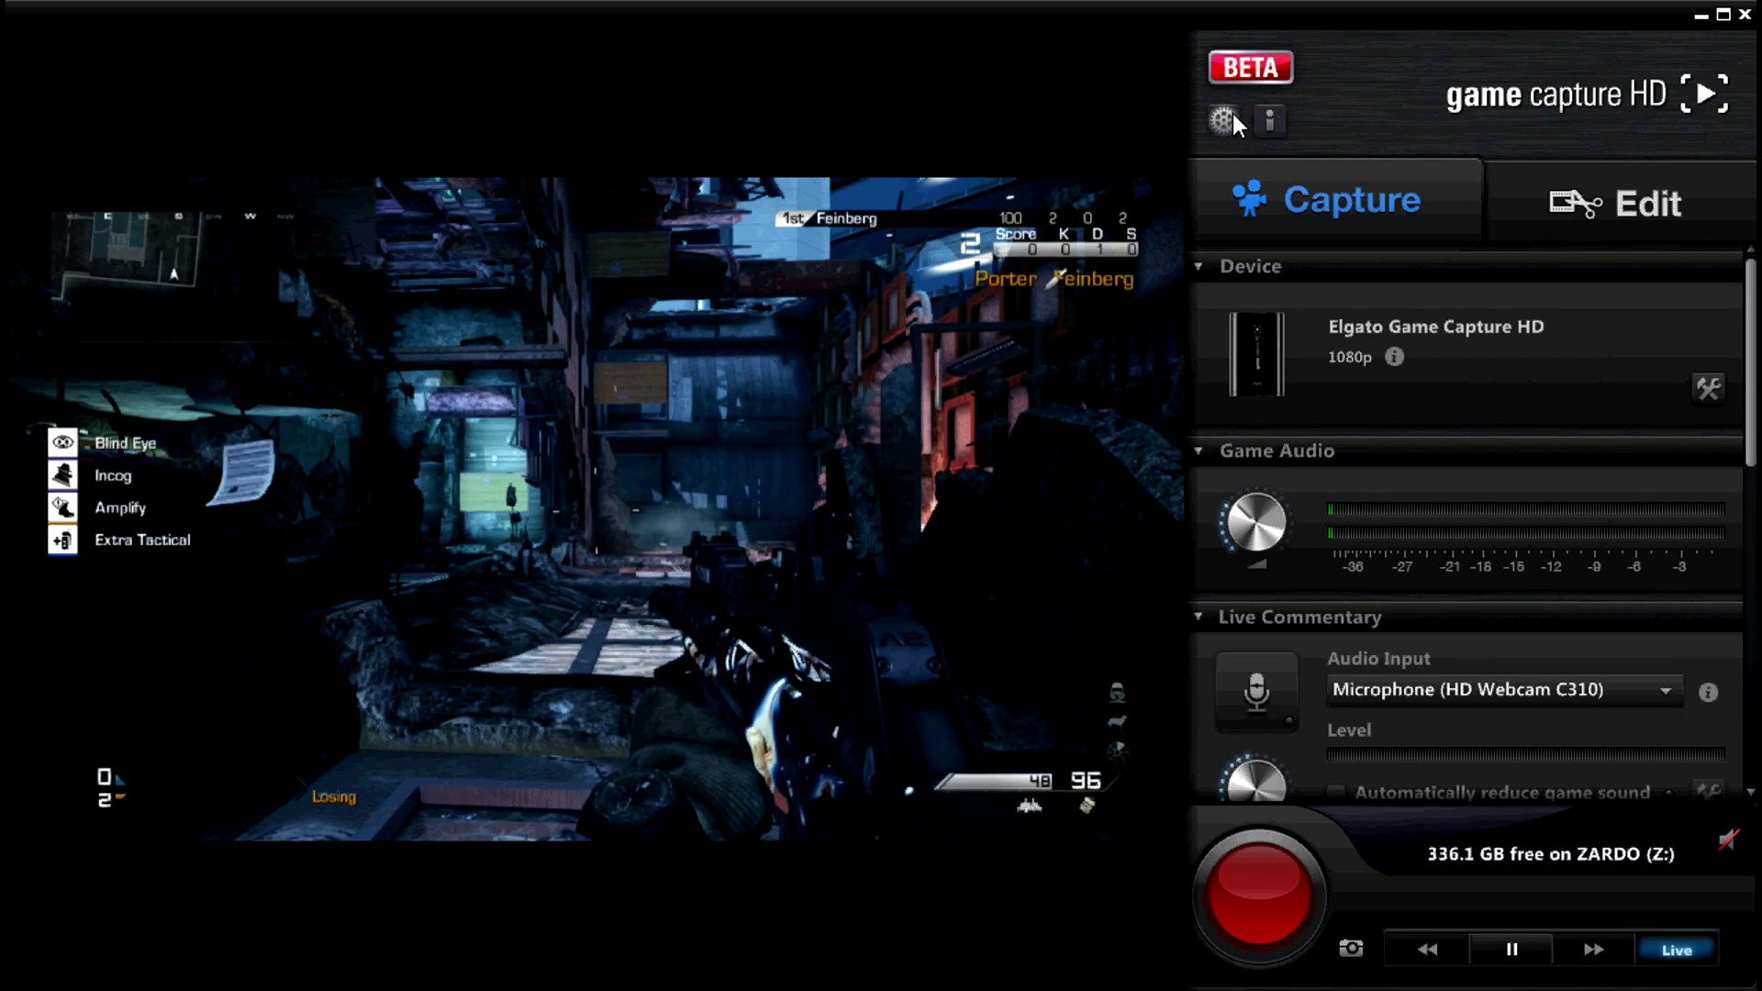
Enable Flashback Recording and recording live commentary to a separate audio track, then confirm with OK
click(1227, 117)
click(545, 179)
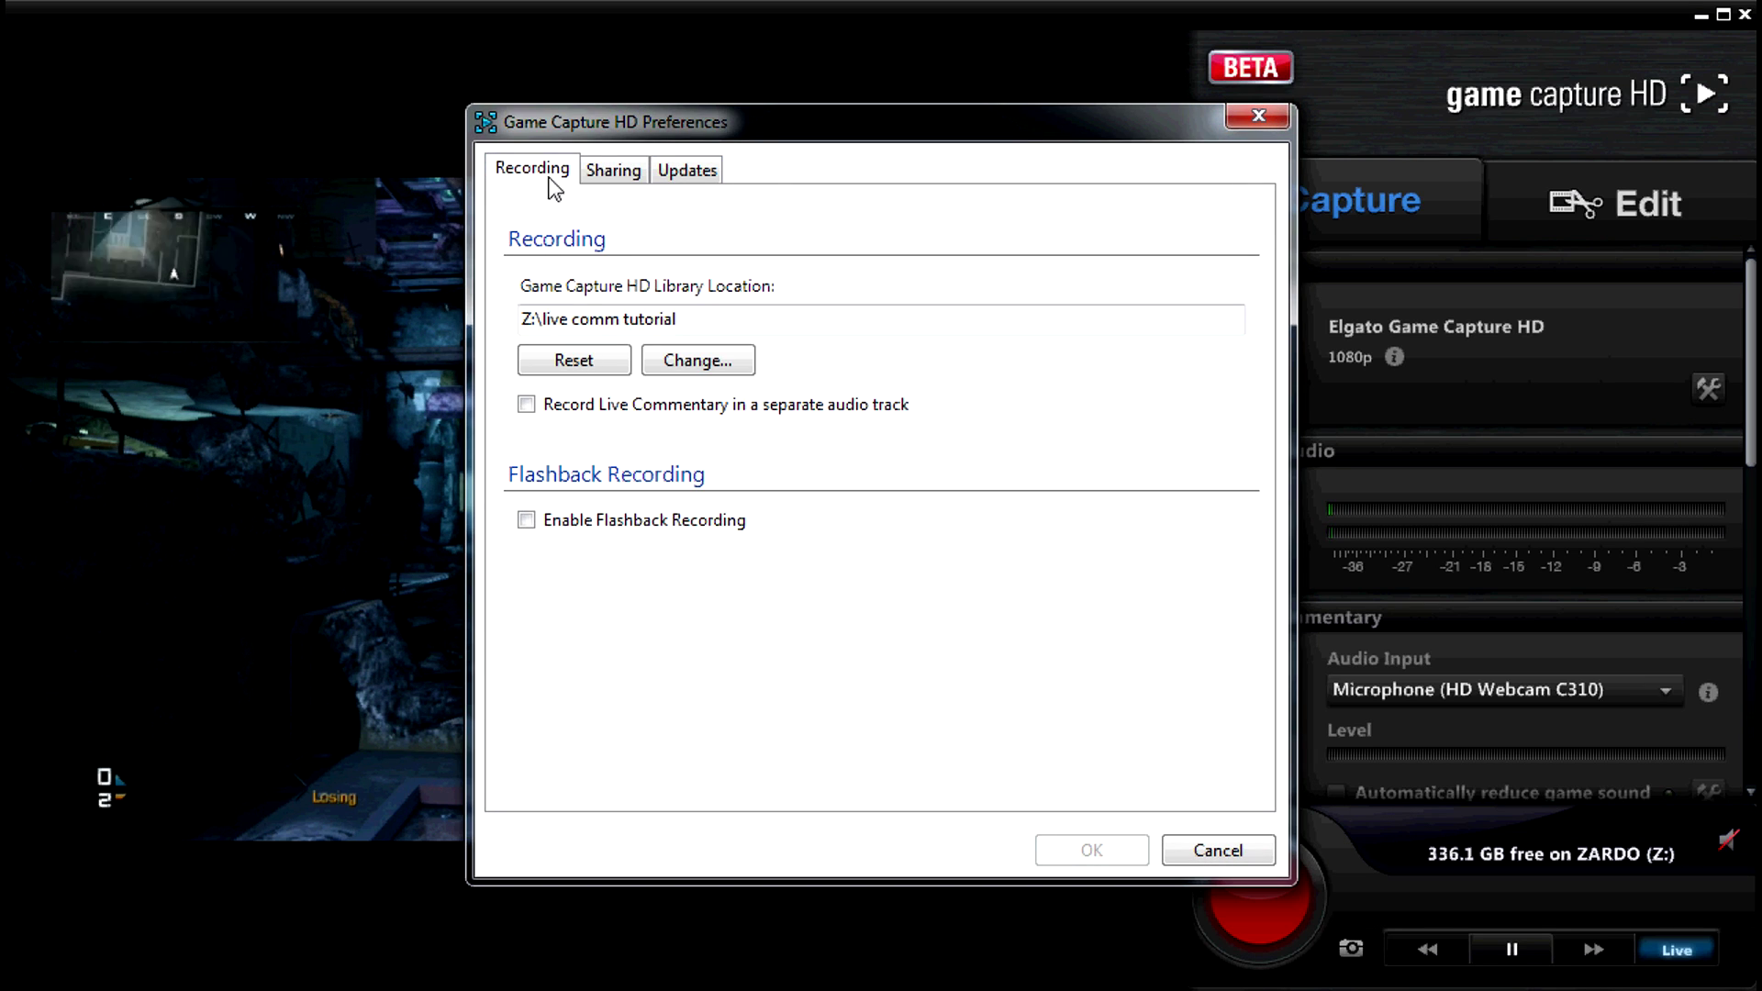
drag(1212, 122, 1082, 126)
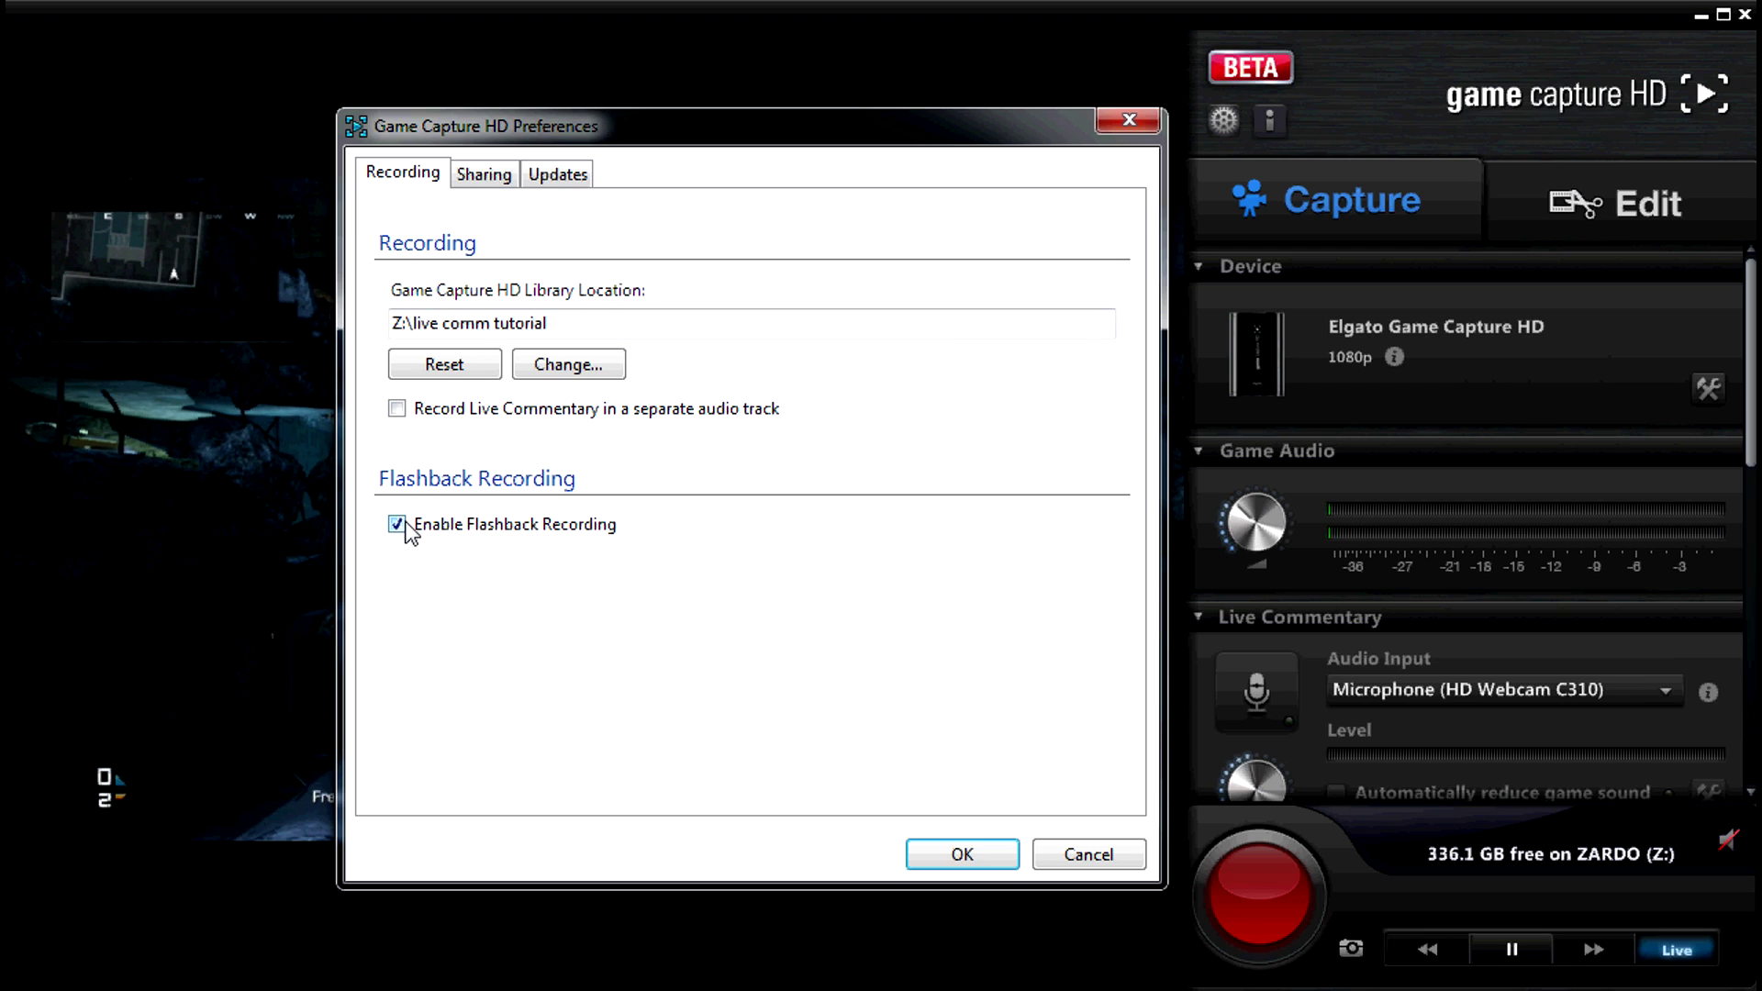
click(395, 414)
click(485, 181)
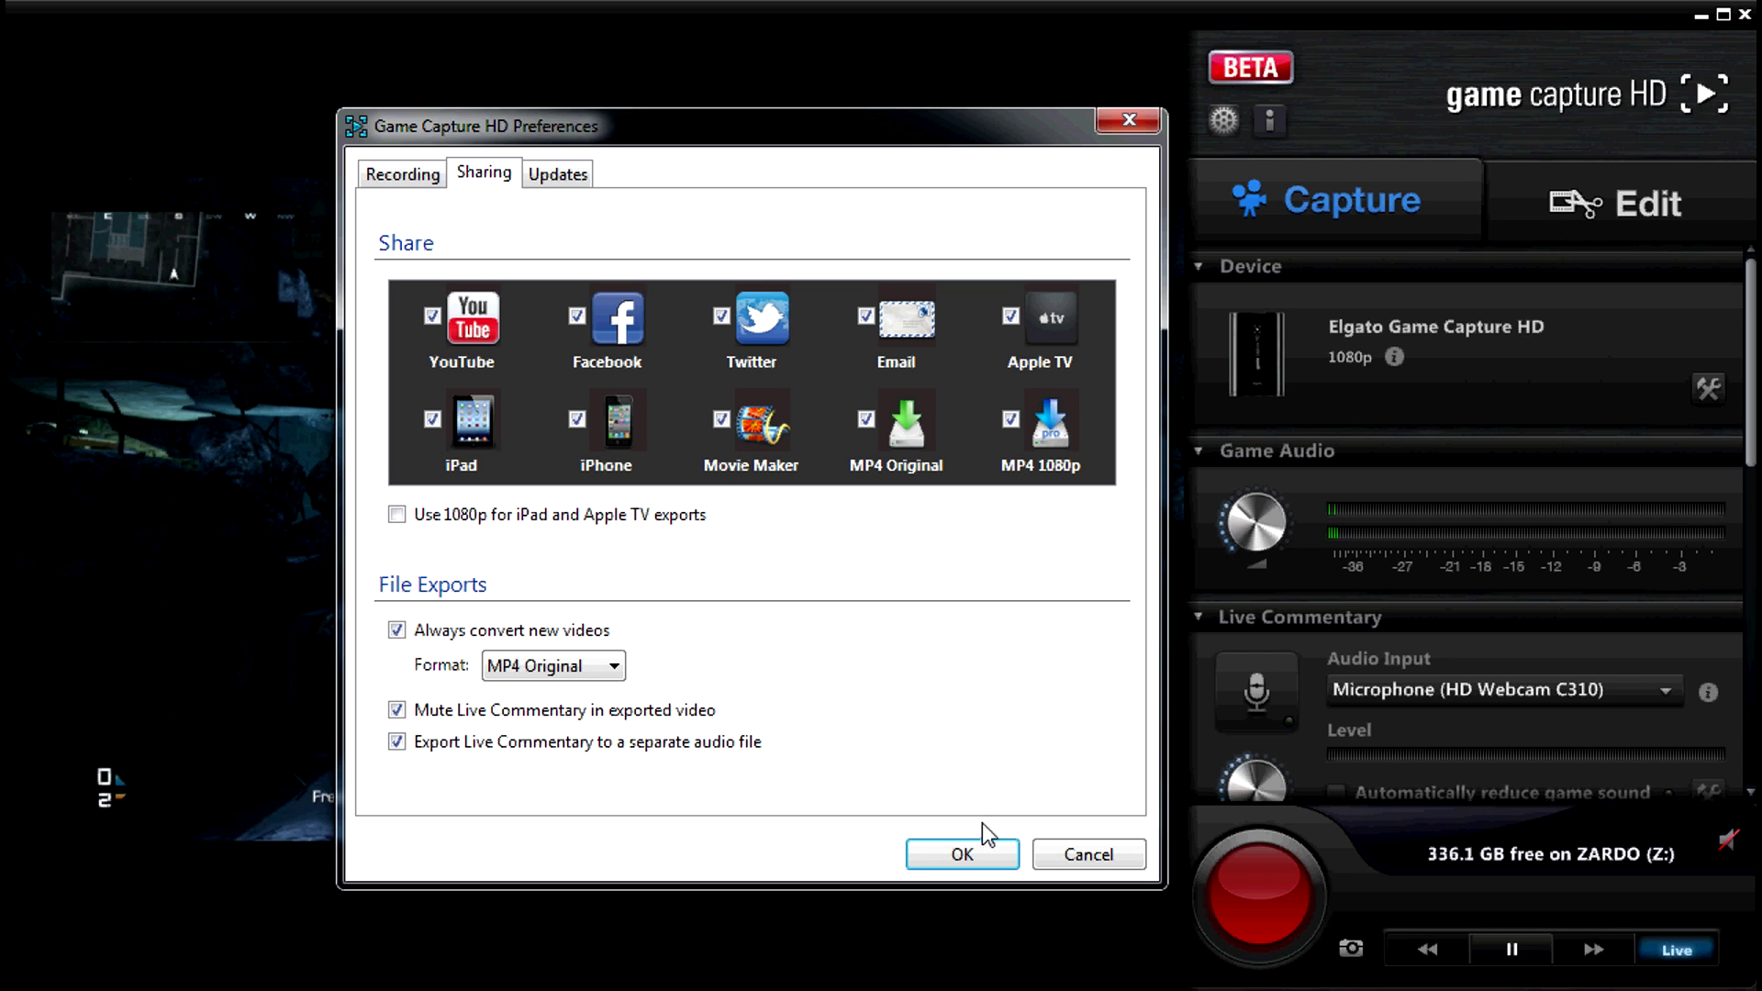
click(994, 854)
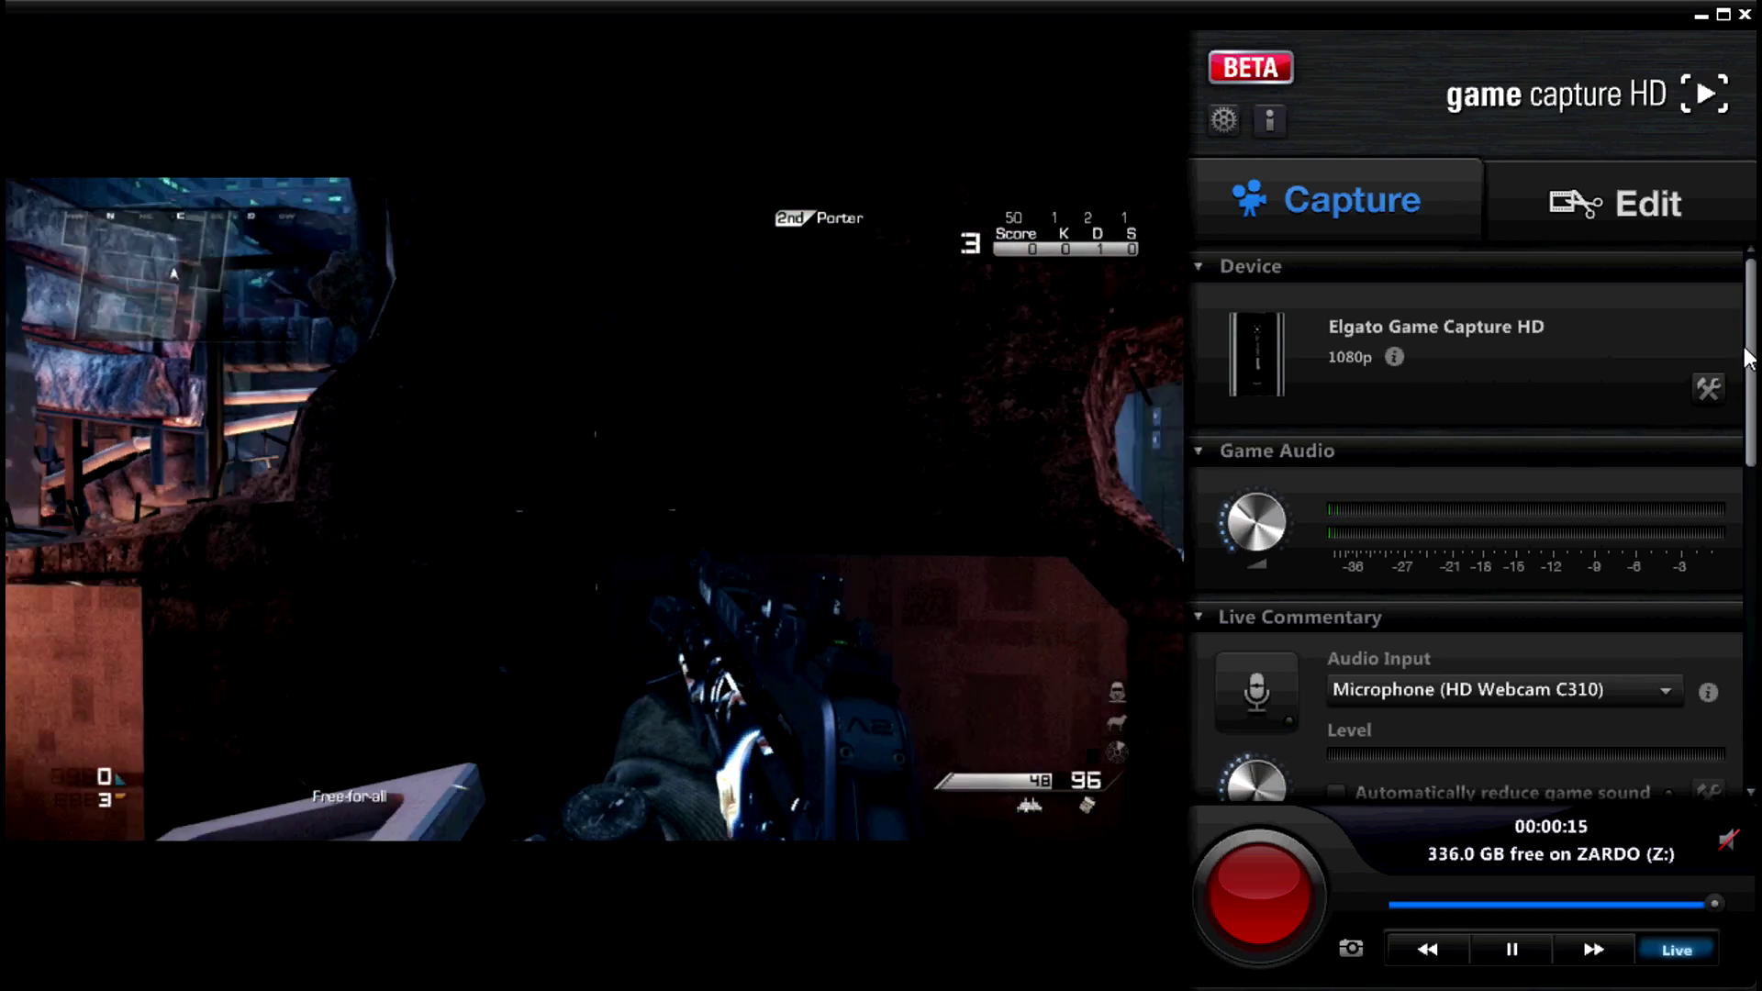
Turn on microphone commentary capture and rewind the live preview 30 seconds behind live
drag(1753, 349, 1740, 444)
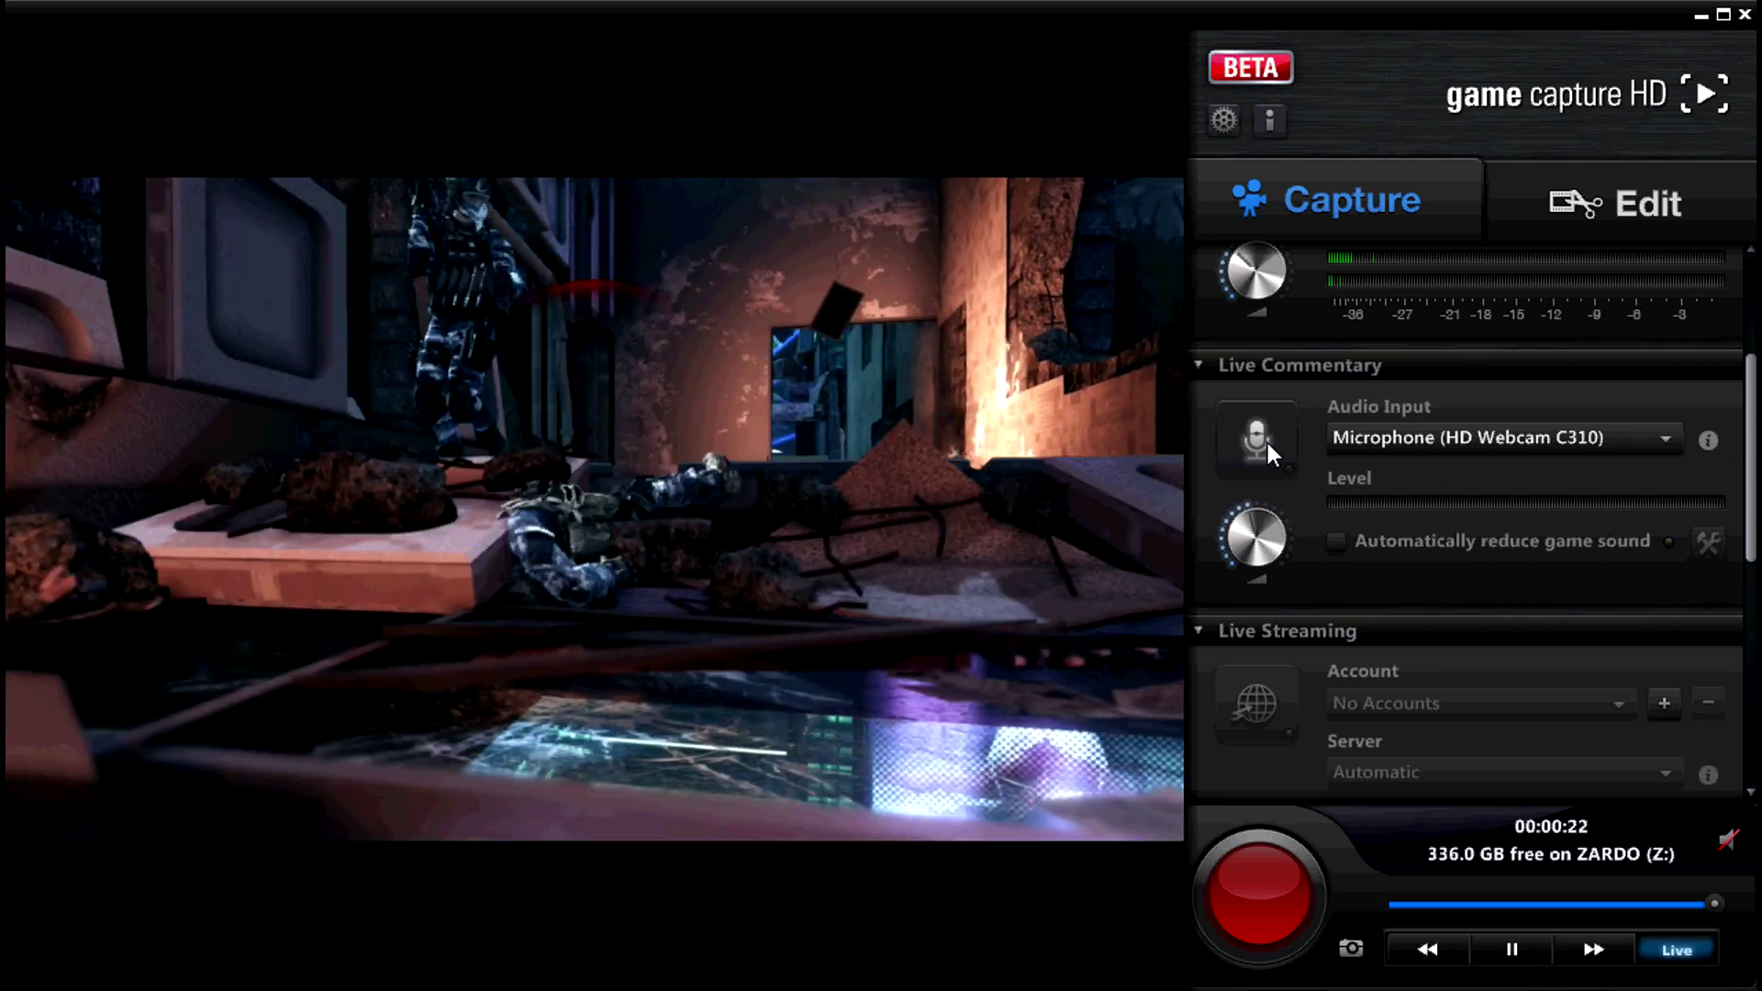
click(1265, 438)
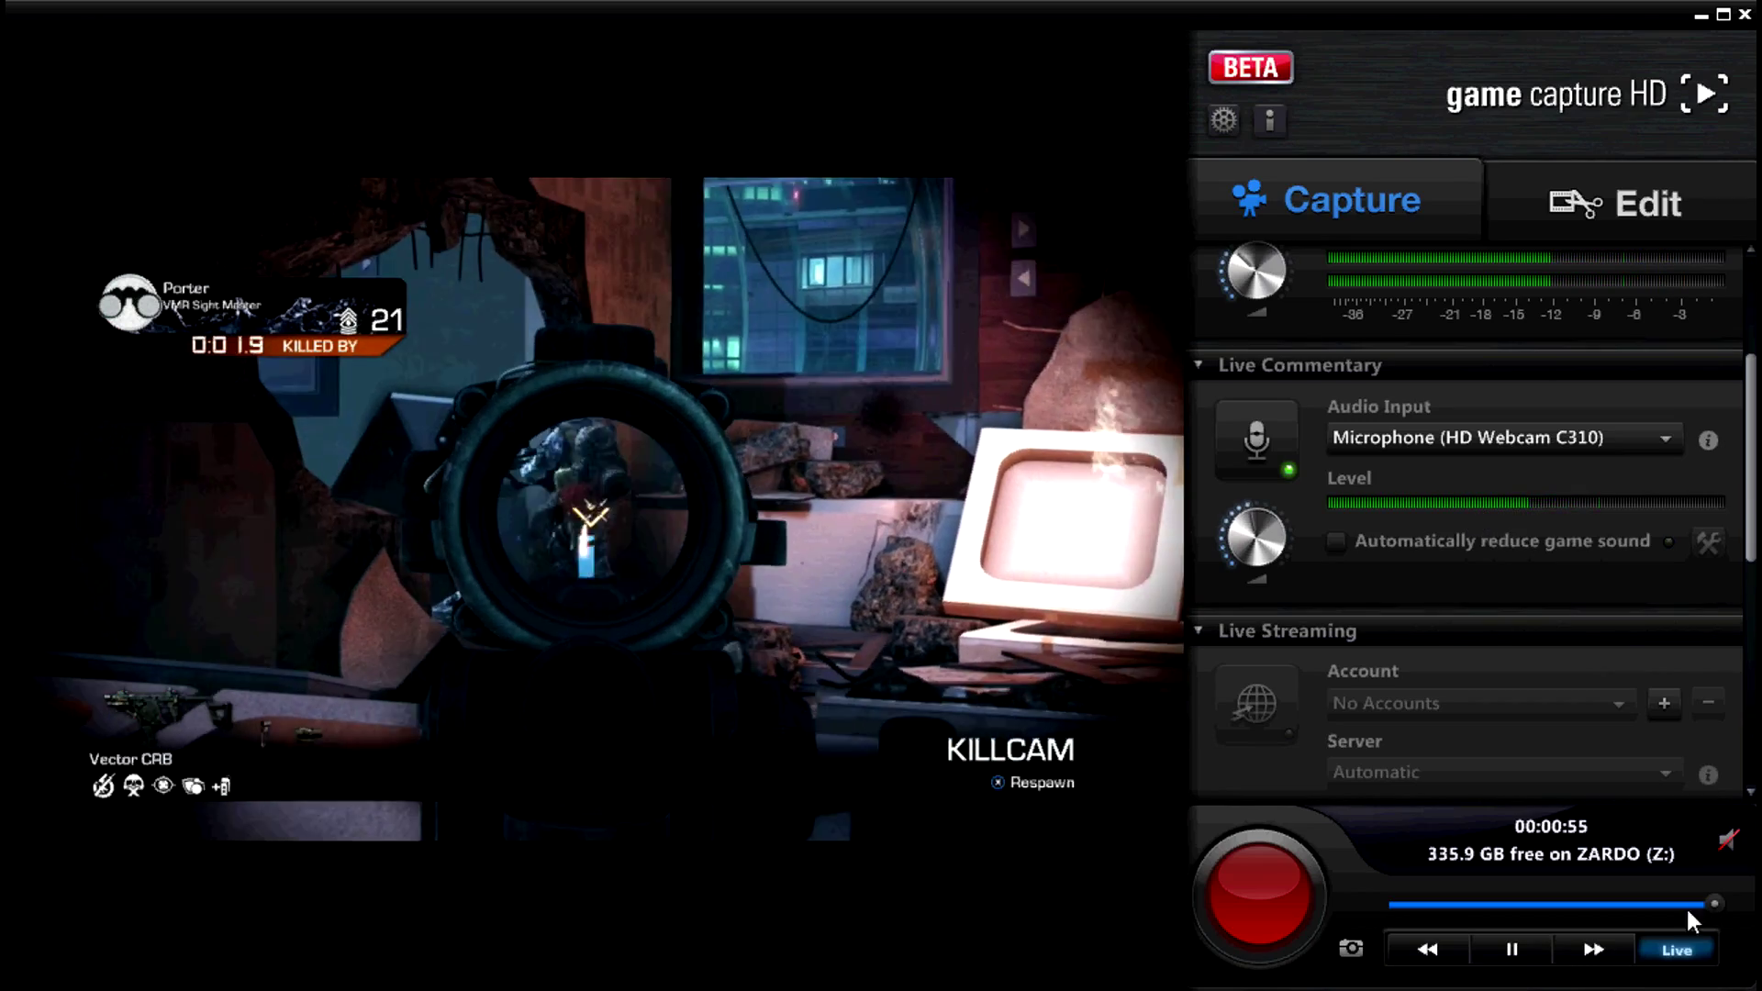
drag(1711, 905, 1574, 934)
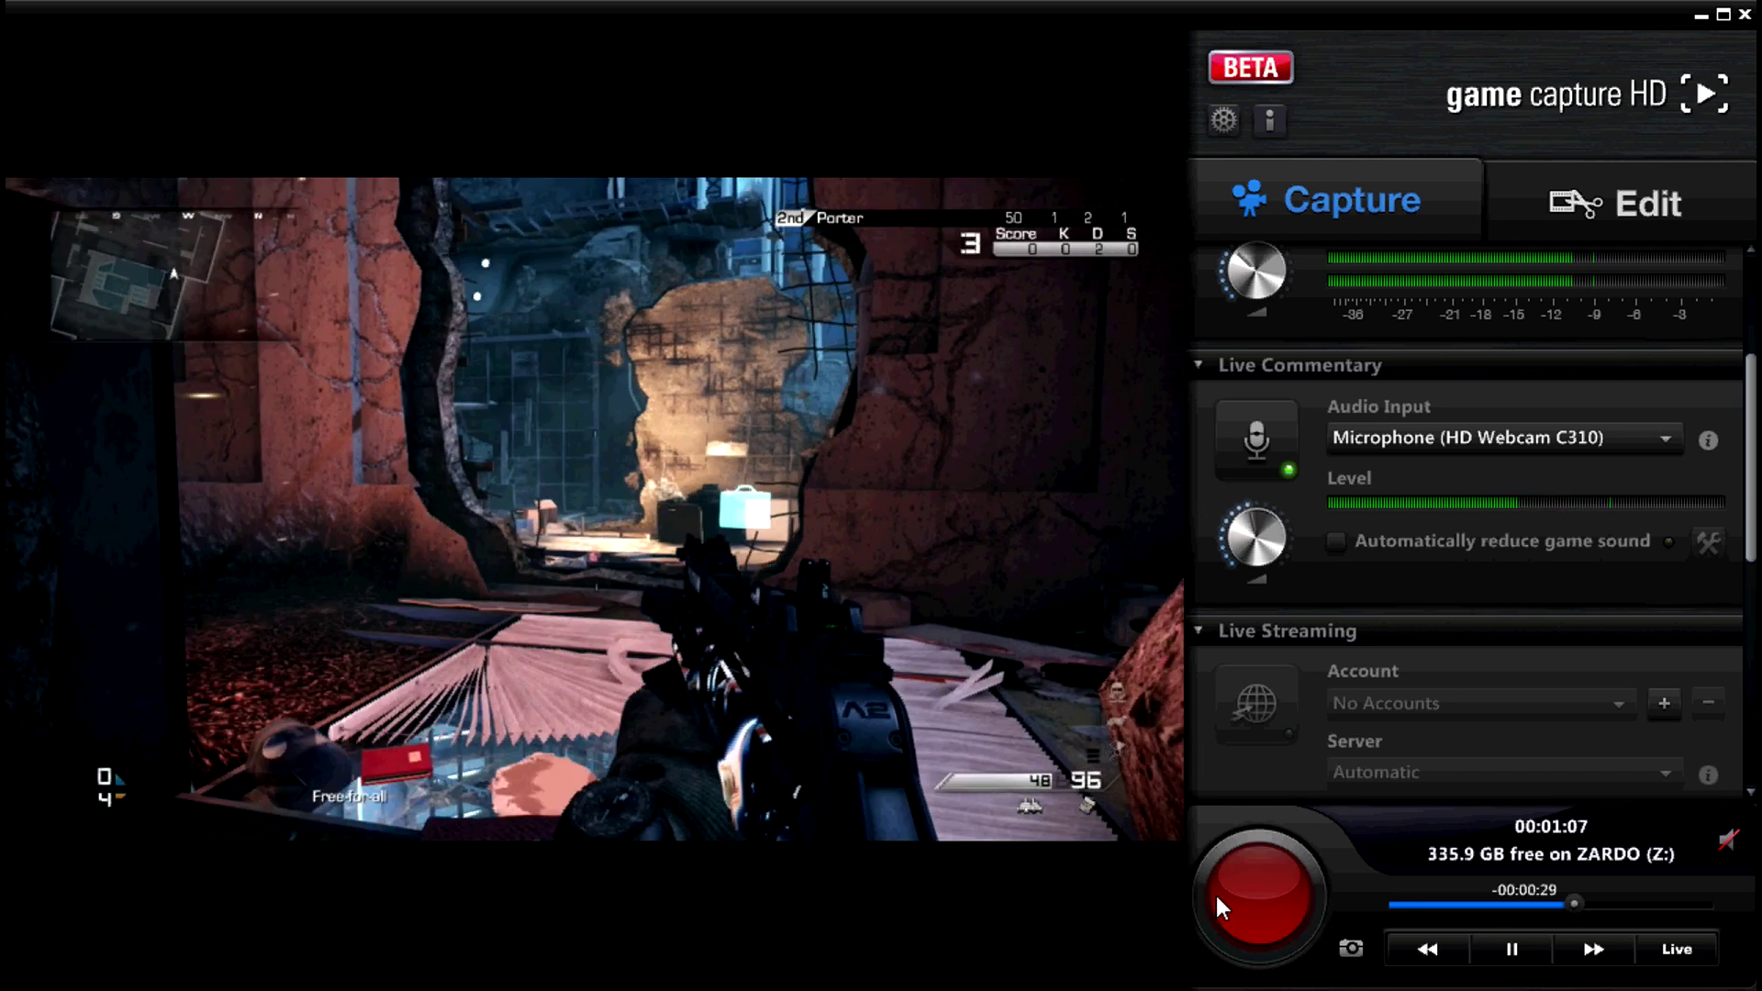
Record a gameplay clip from the rewound point, rewinding further while recording, then stop
click(1217, 899)
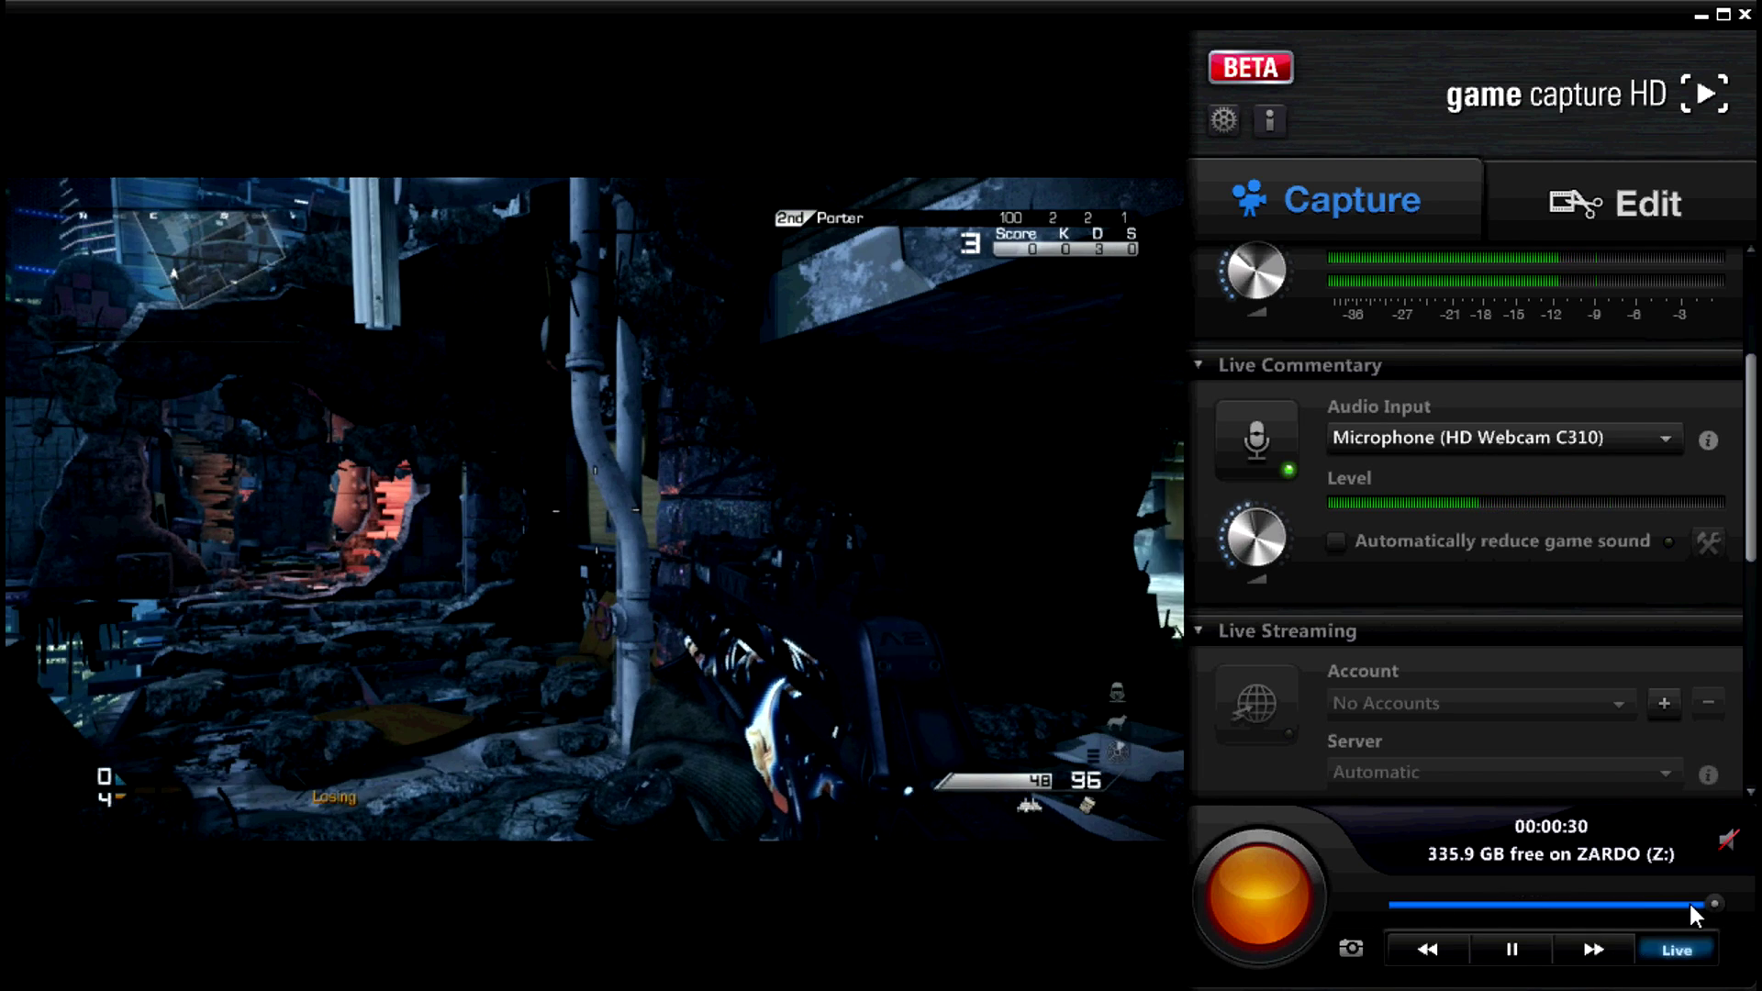
drag(1704, 906, 1594, 909)
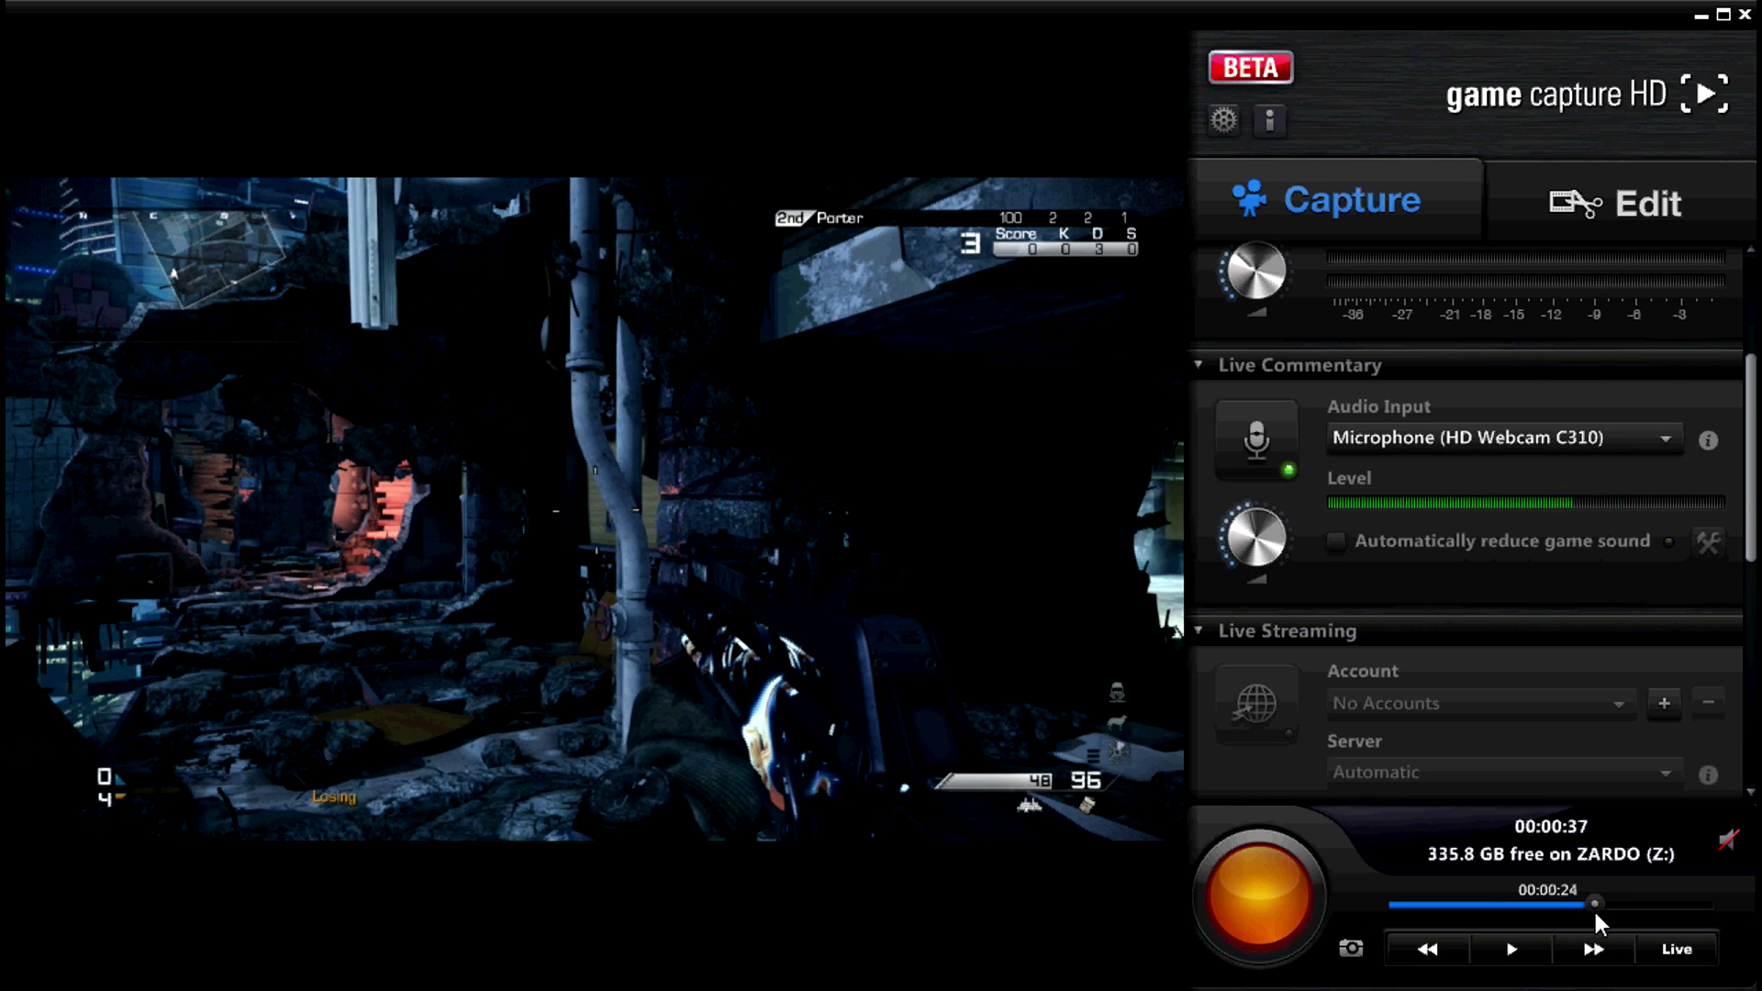
click(1265, 881)
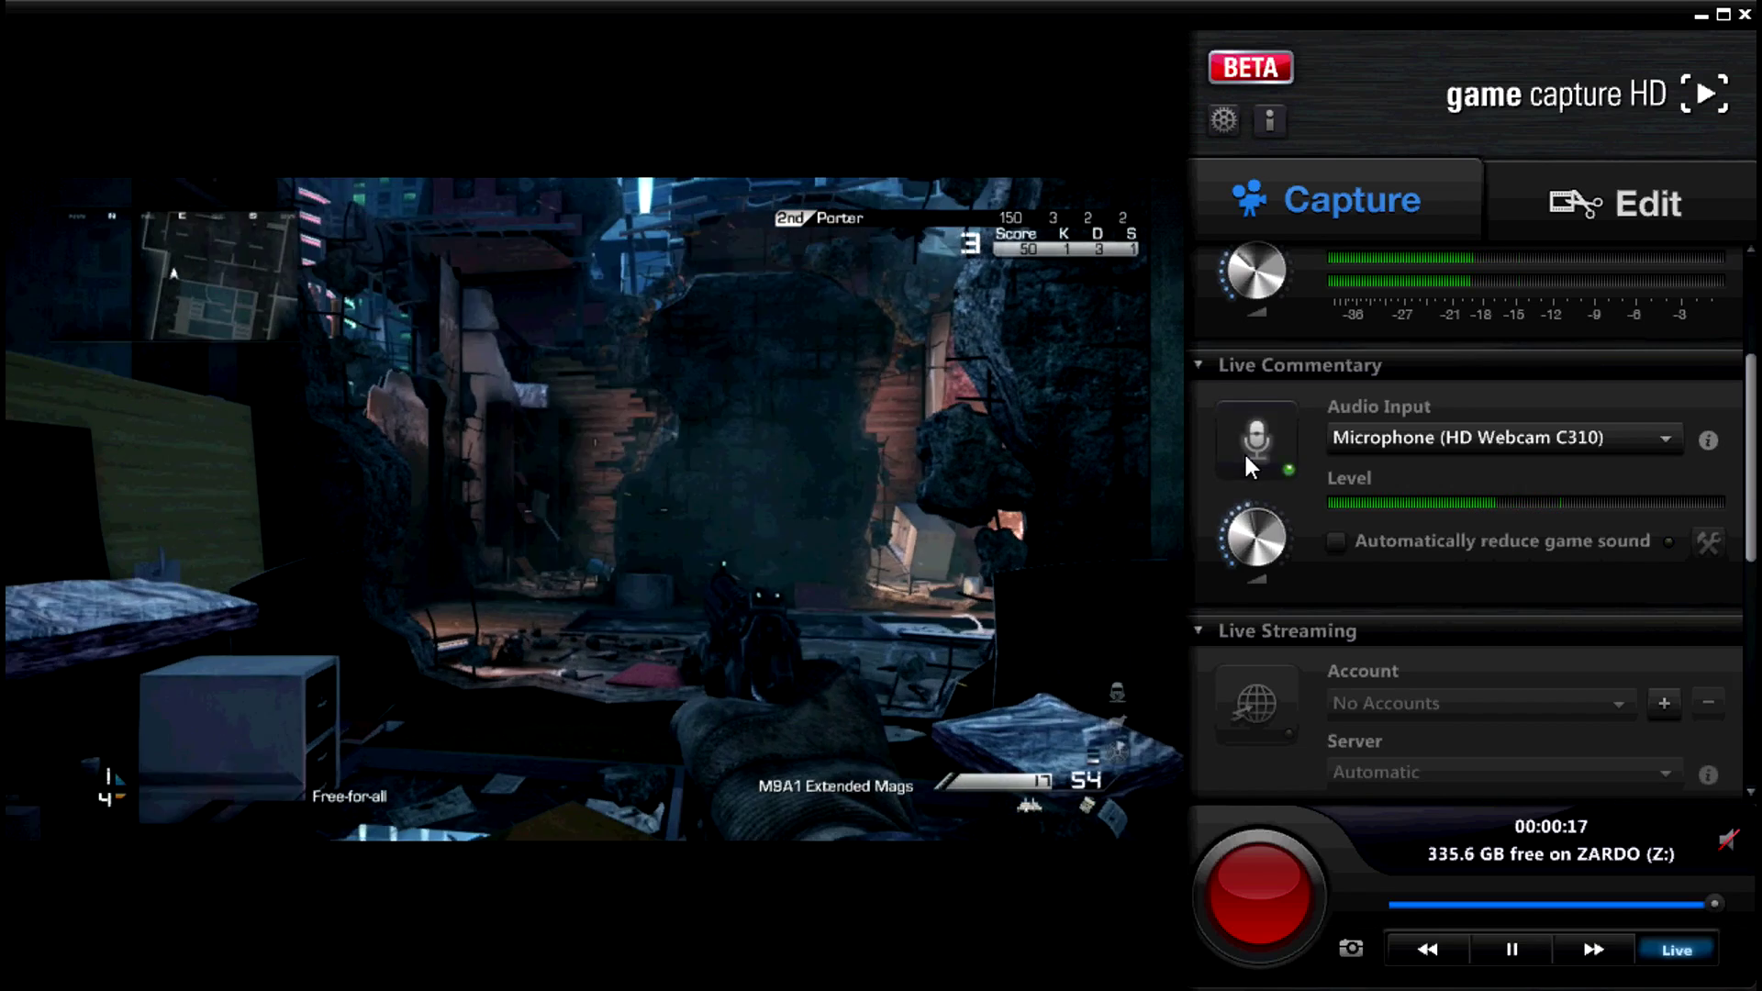
Turn the mic off and untick Mute, Export and Record Live Commentary in a separate track
click(1246, 456)
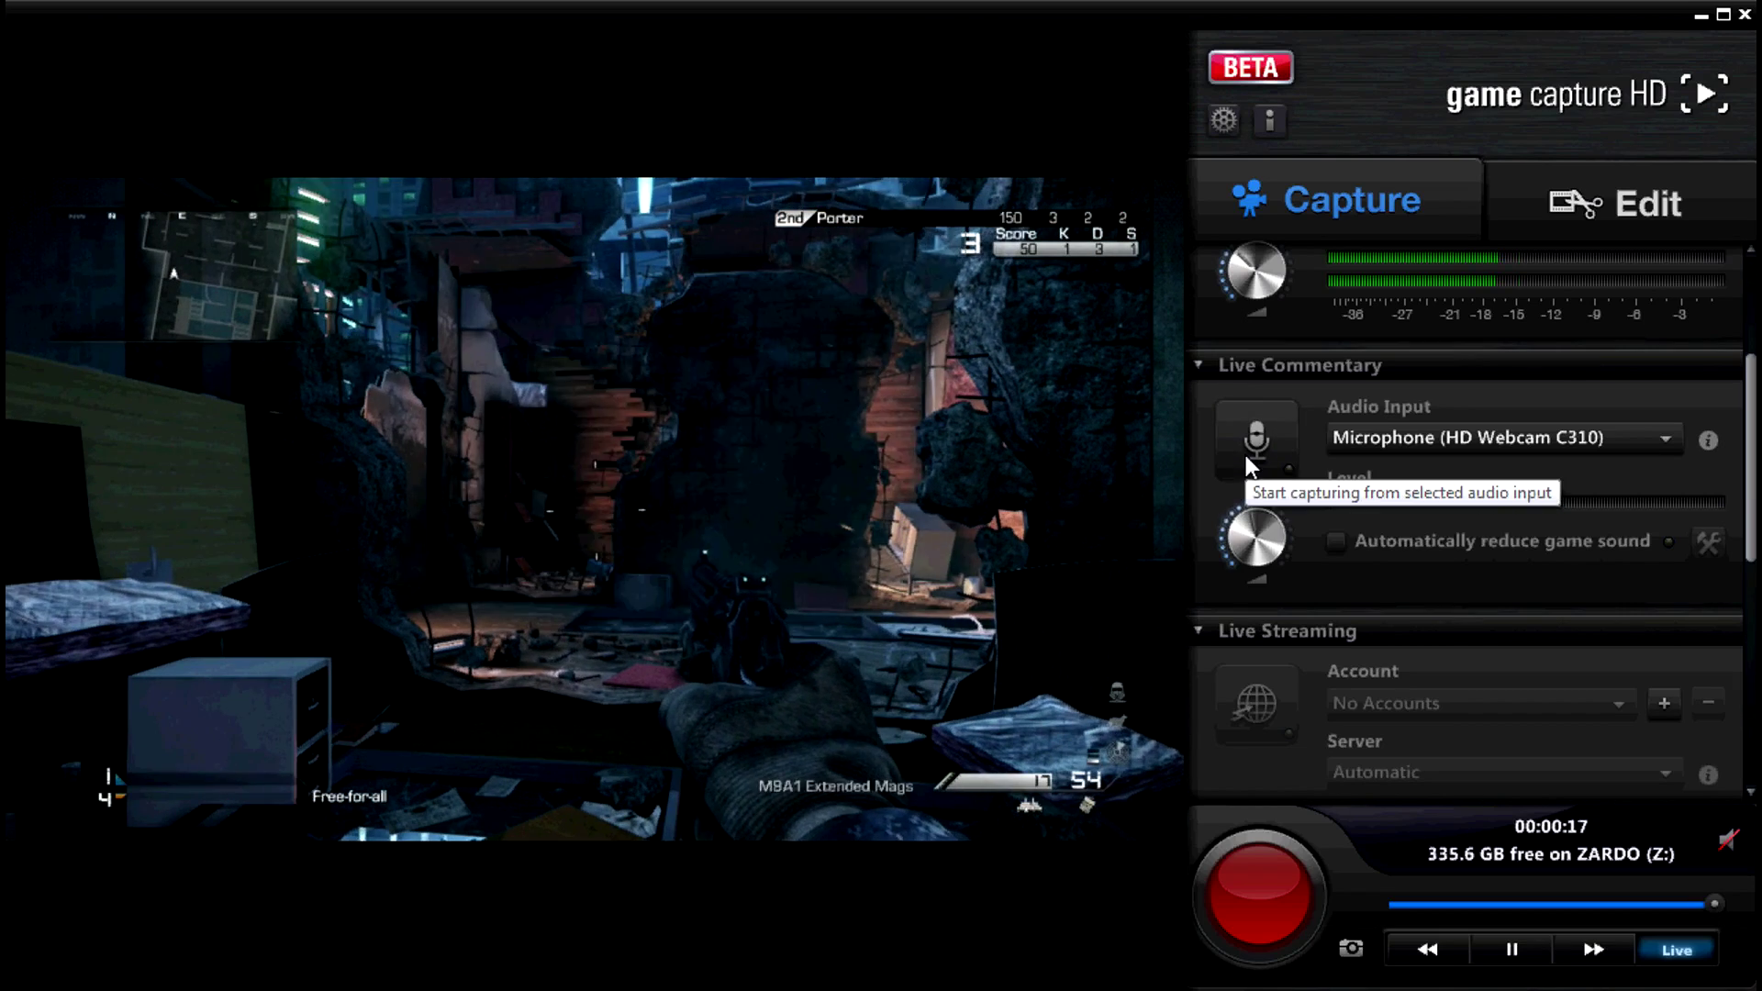
click(1225, 121)
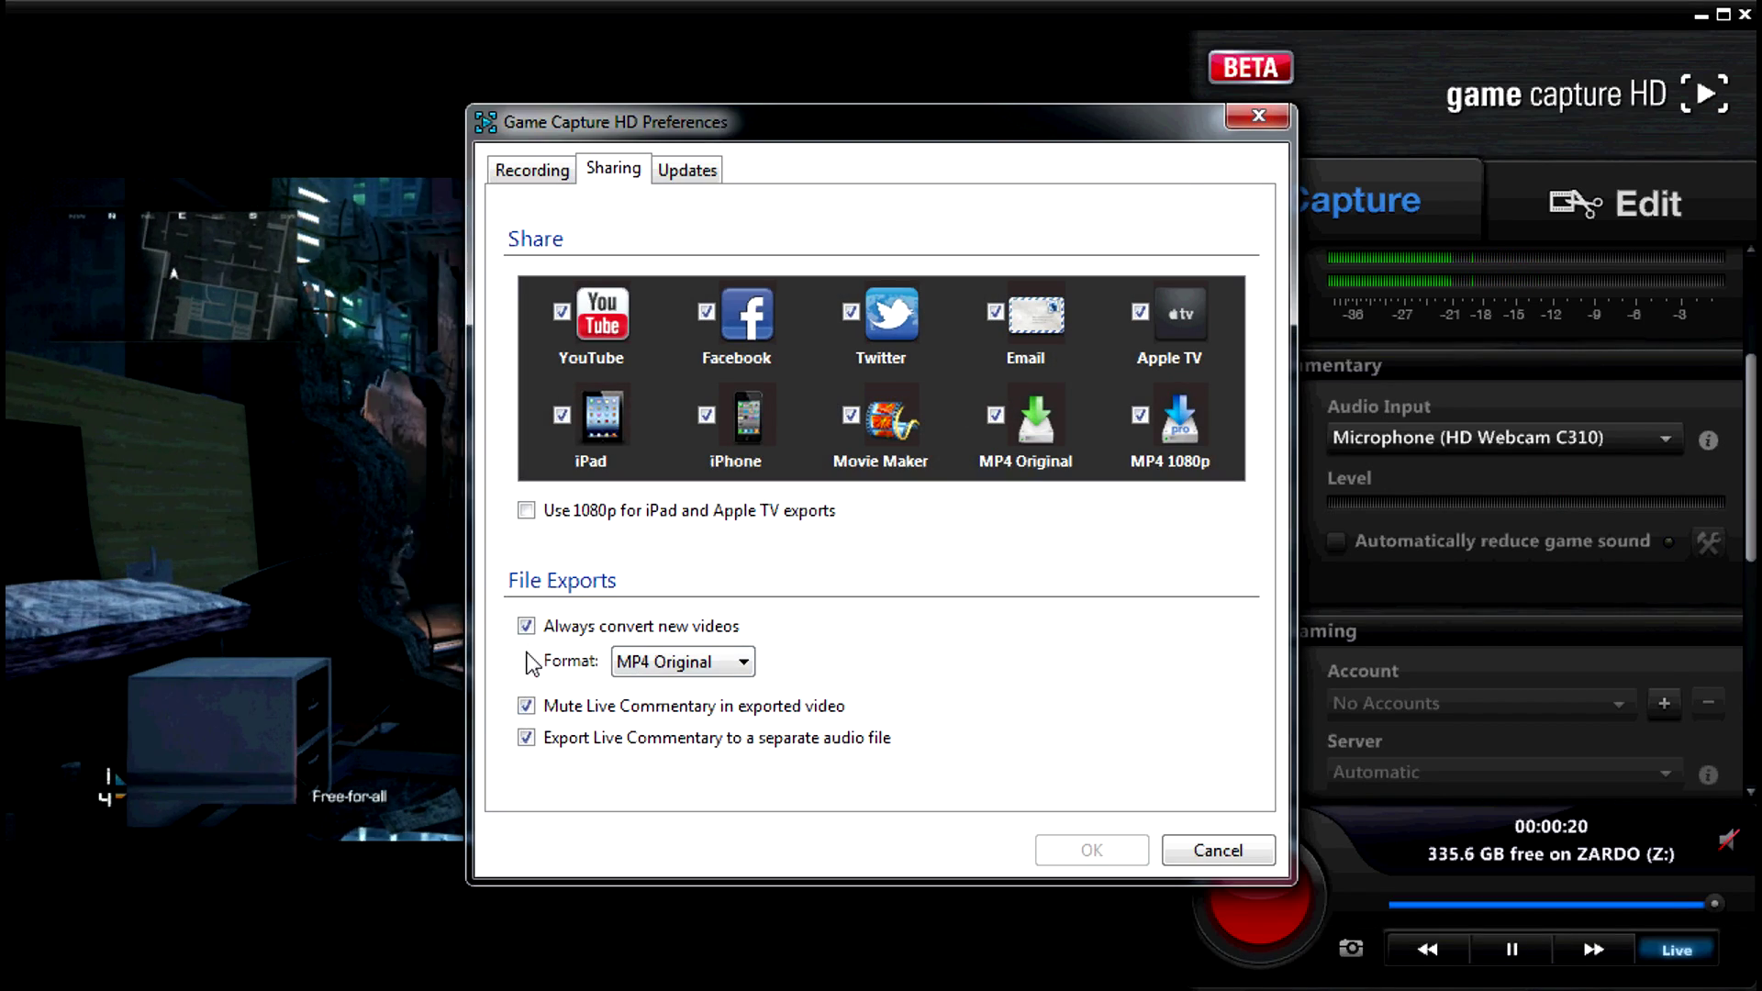
click(526, 706)
click(526, 738)
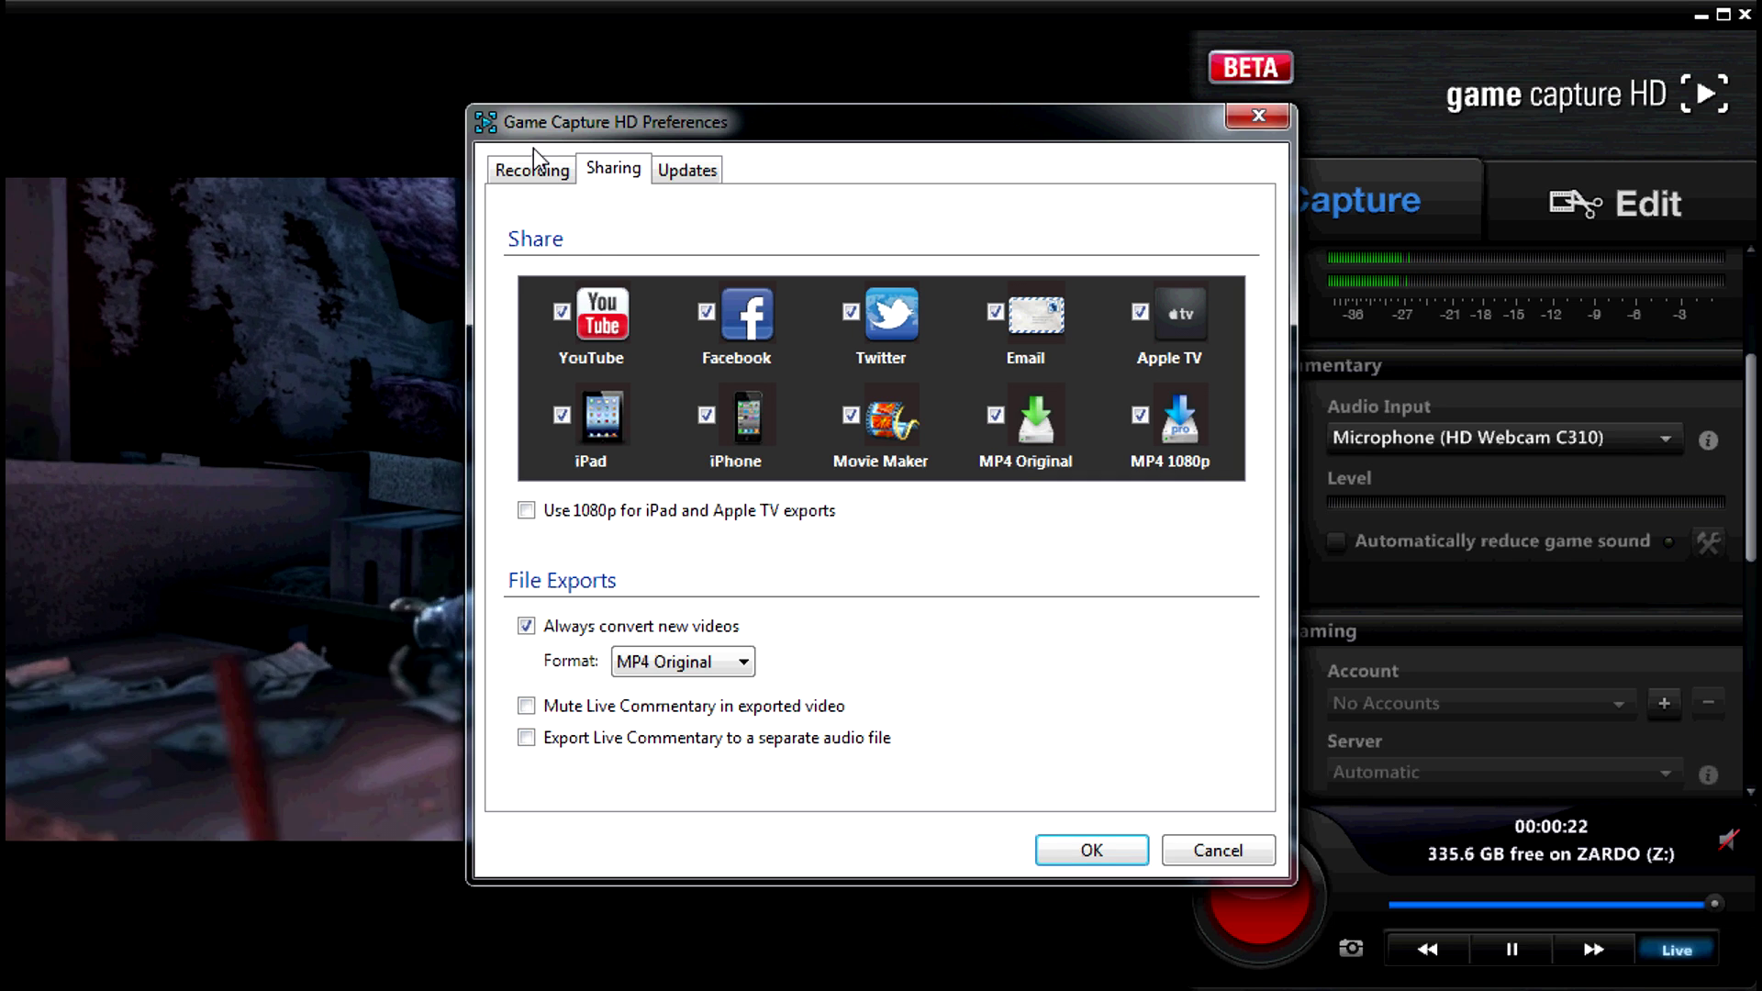
click(533, 169)
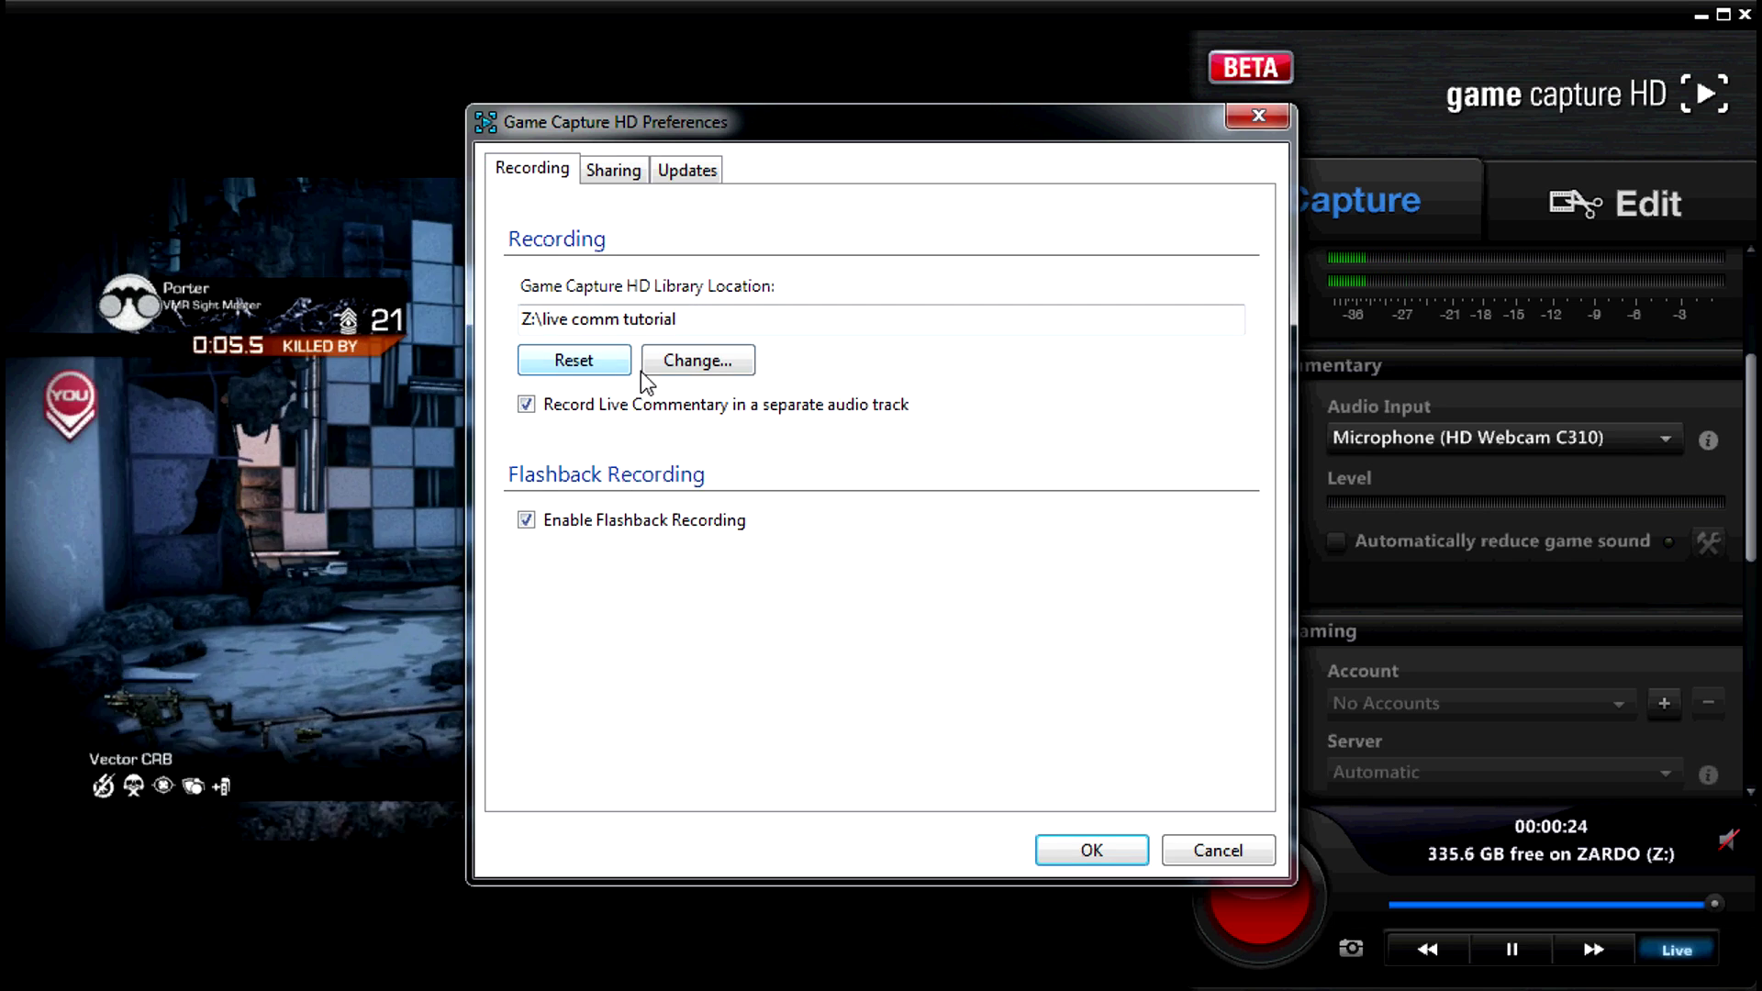
click(528, 405)
click(1086, 848)
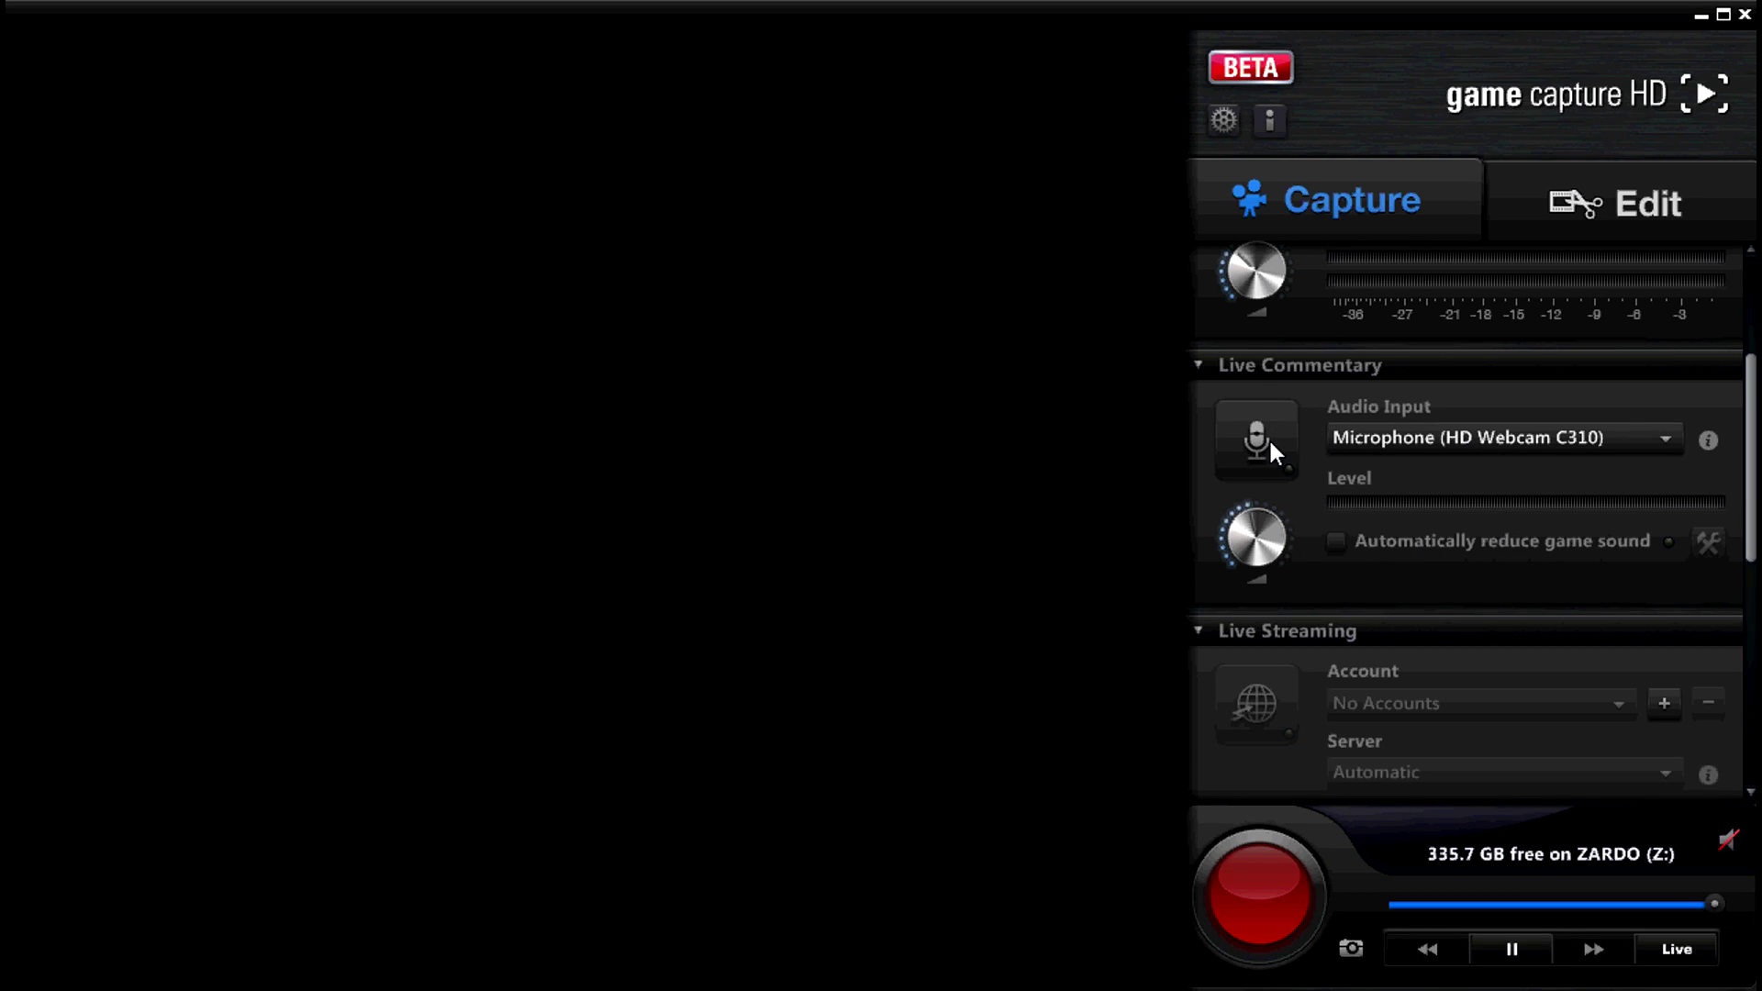
Re-enable the microphone, set Game Audio to -3 dB and adjust the Live Commentary level
click(1270, 442)
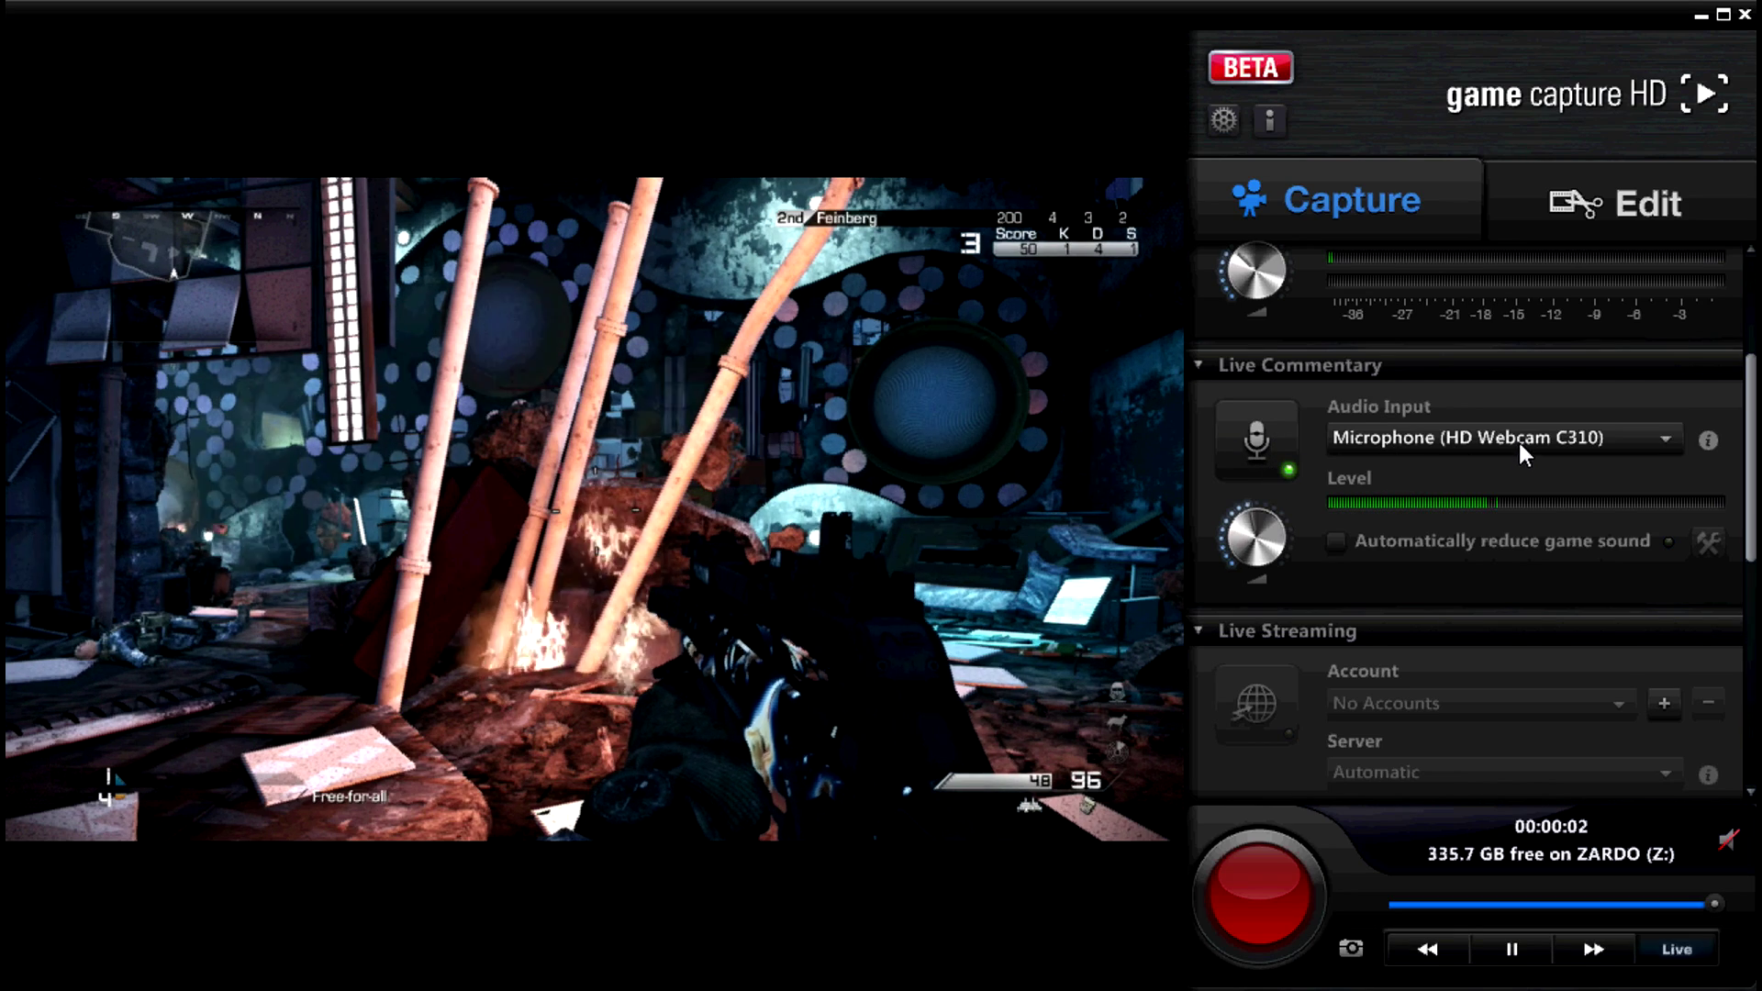
scroll(1742, 433, up, 2)
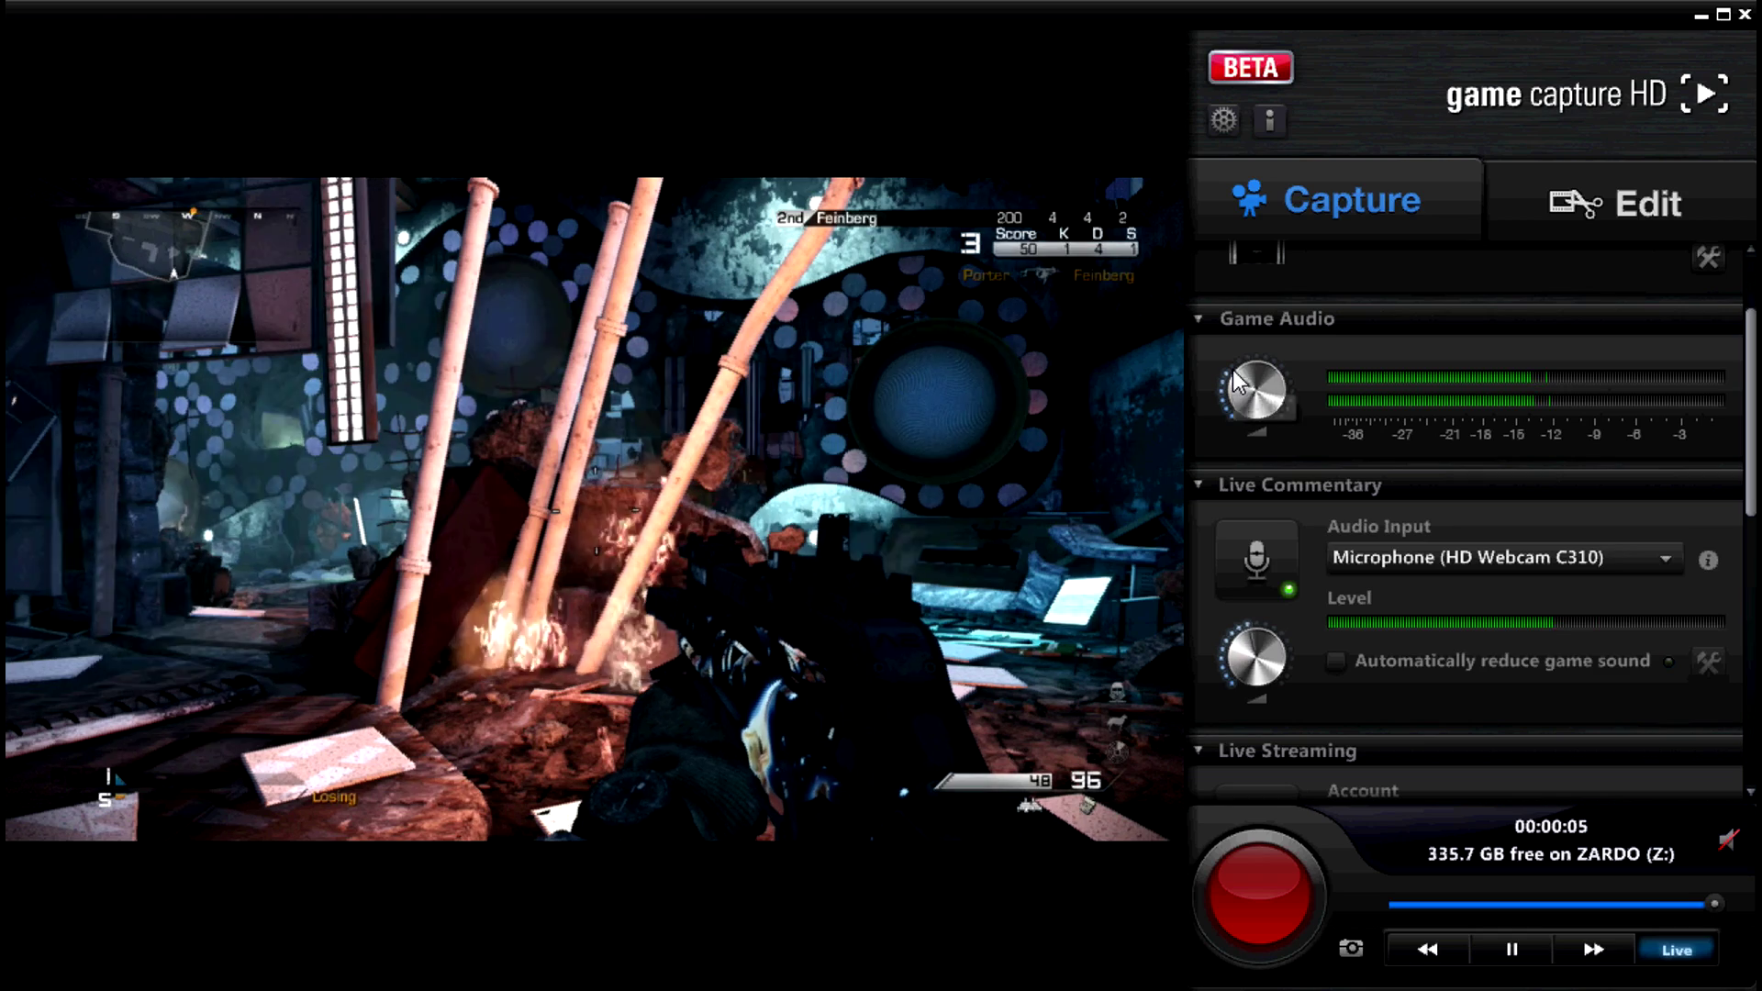
drag(1239, 381, 1390, 346)
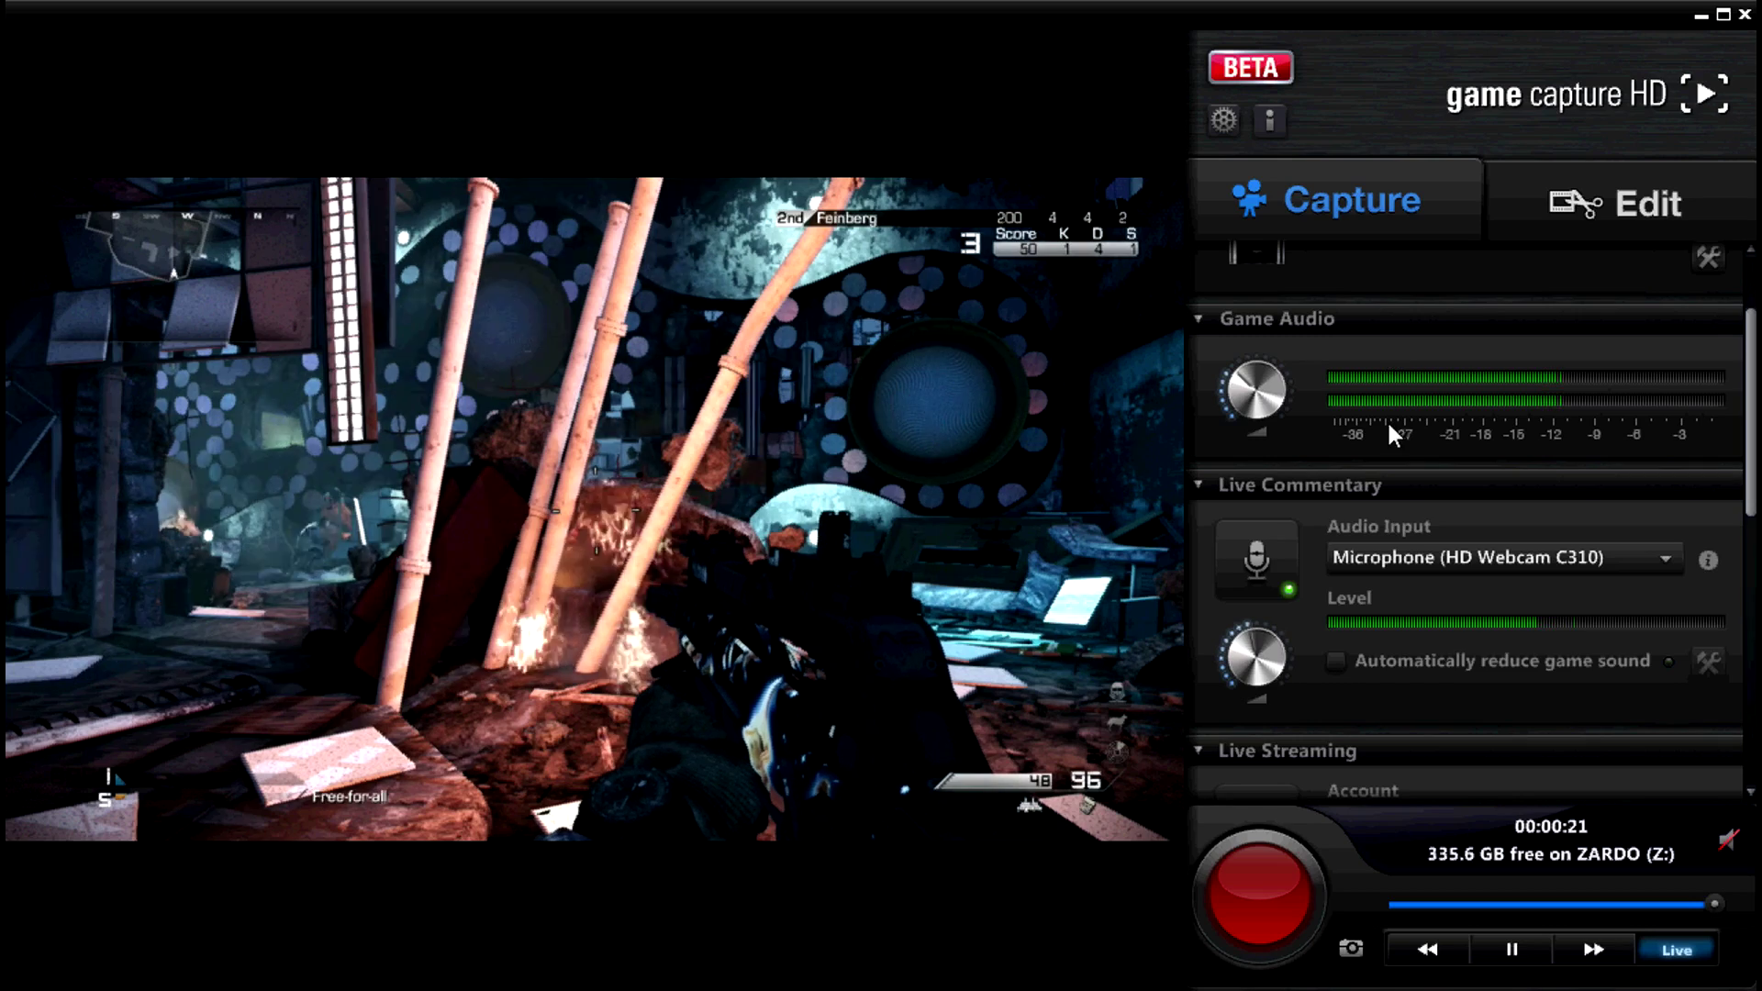
mouse_move(1262, 635)
mouse_down()
mouse_move(1293, 625)
mouse_move(1252, 615)
mouse_move(1269, 619)
mouse_up()
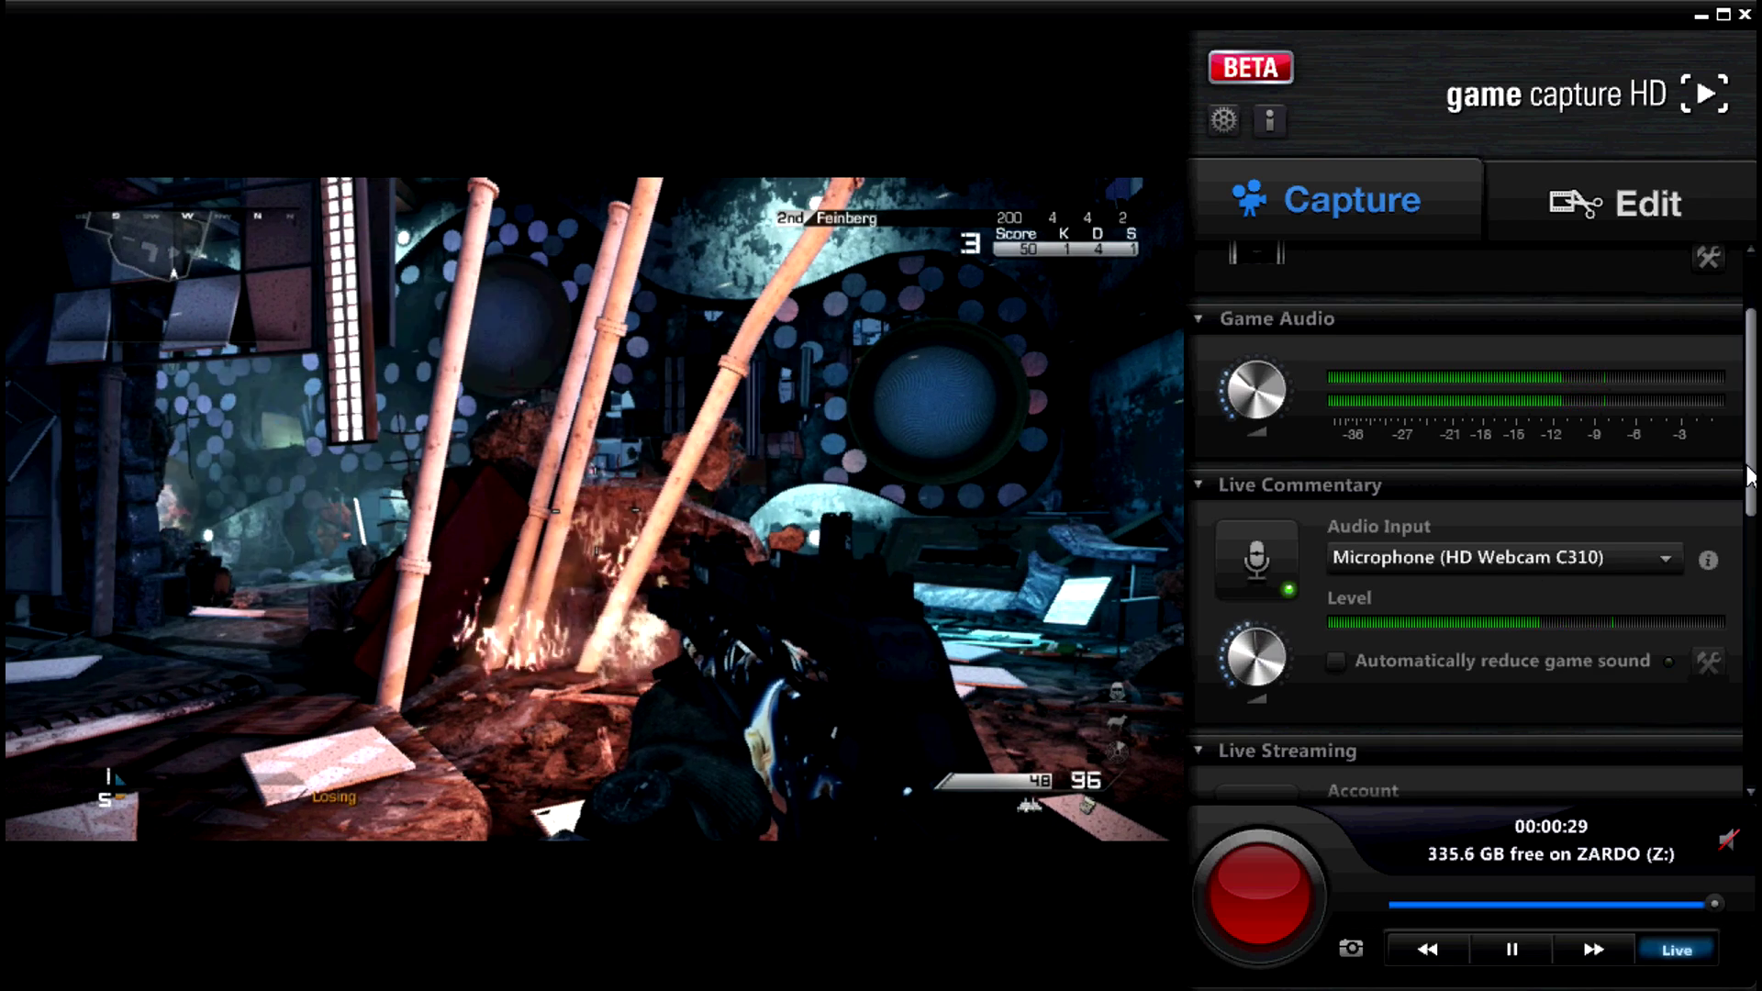
drag(1748, 475, 1727, 404)
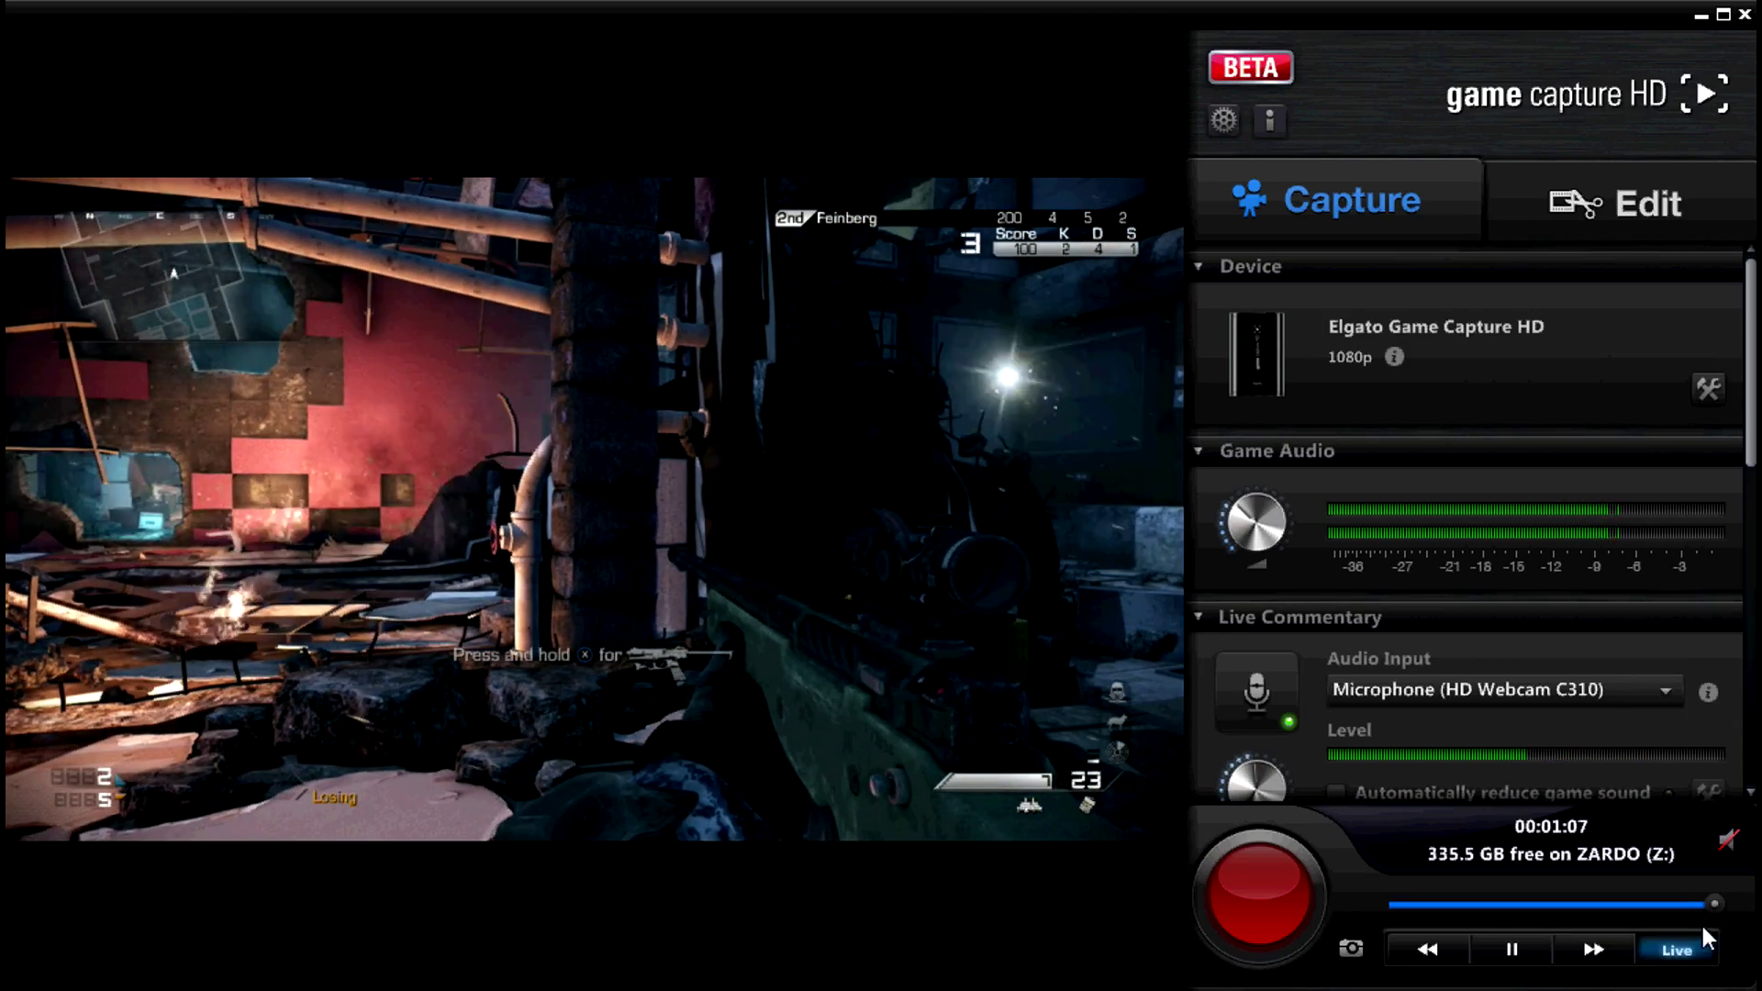
Rewind the preview about 47 seconds, then record a clip from there and stop it
drag(1711, 906, 1529, 912)
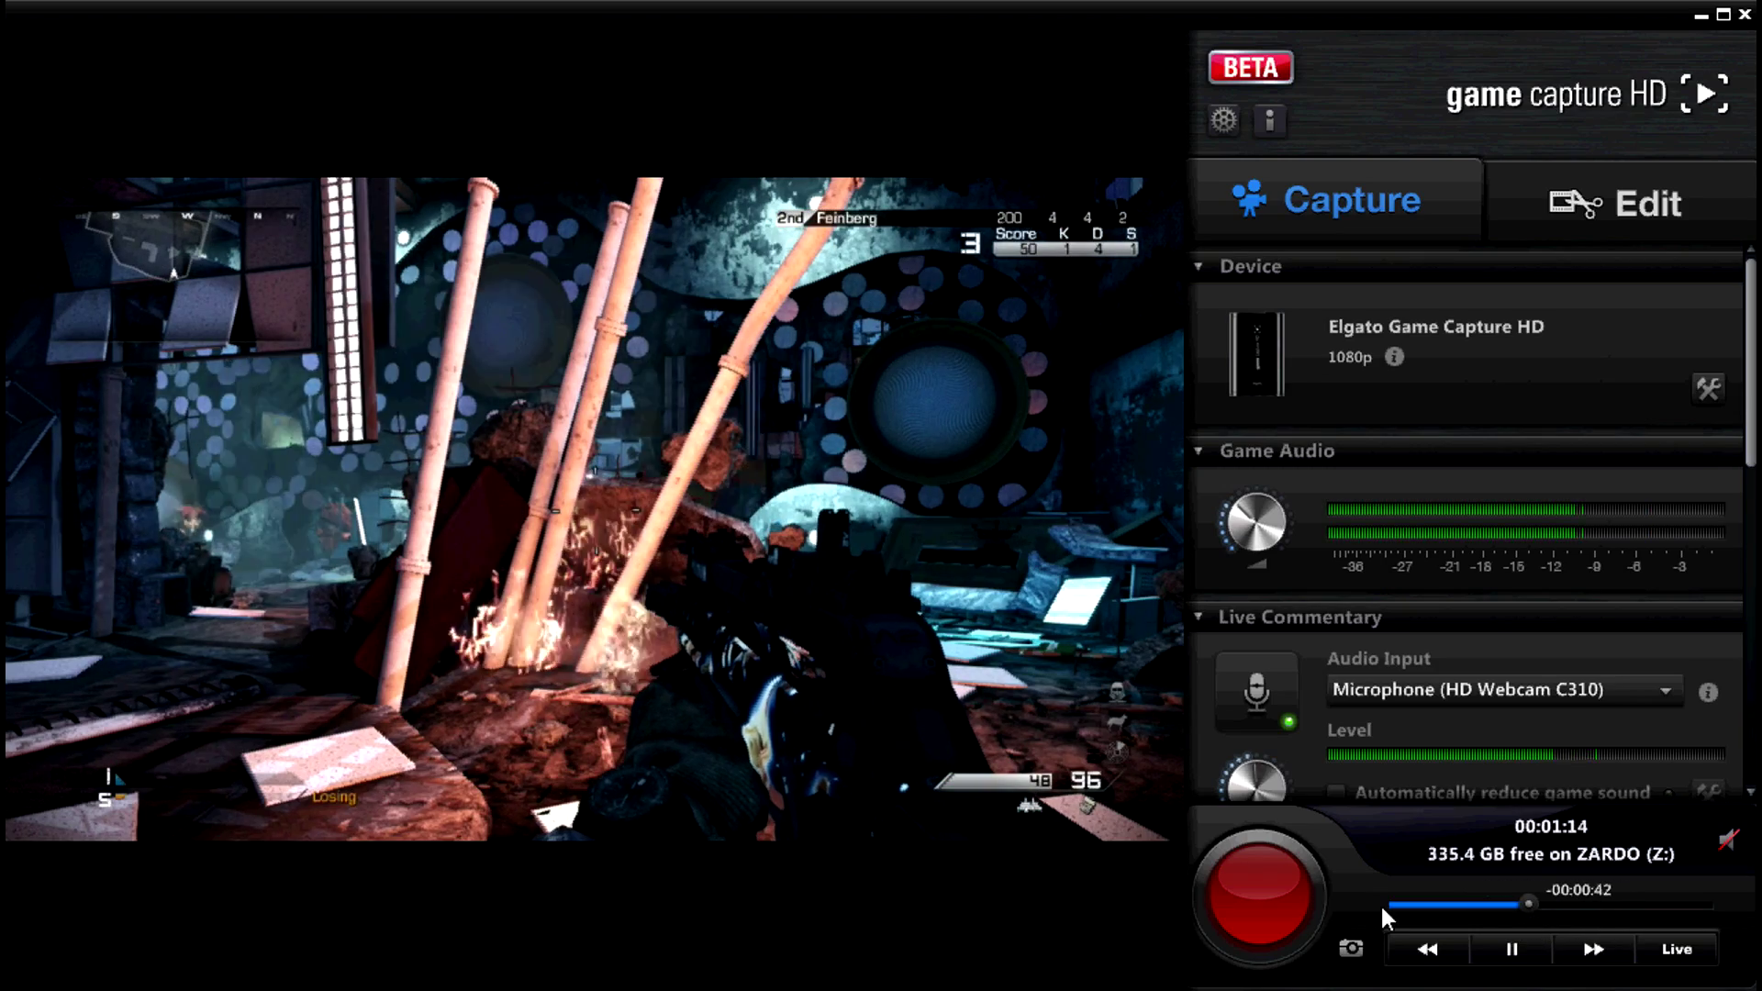
click(1292, 892)
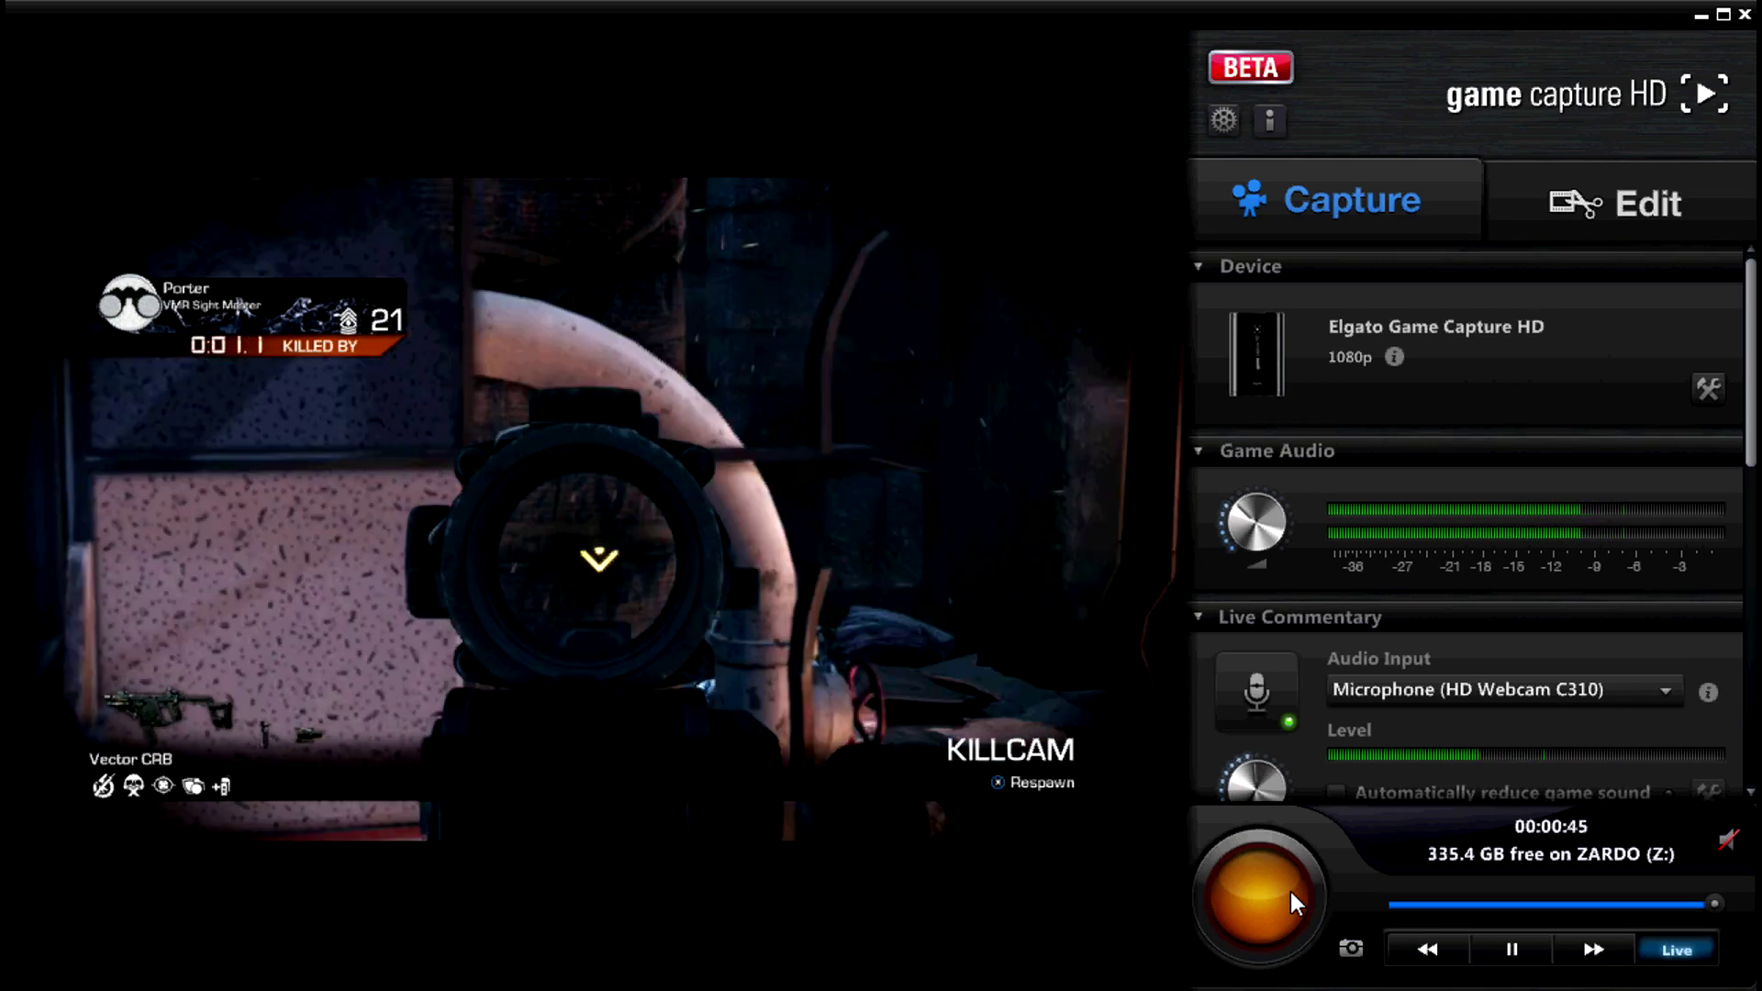
click(1290, 891)
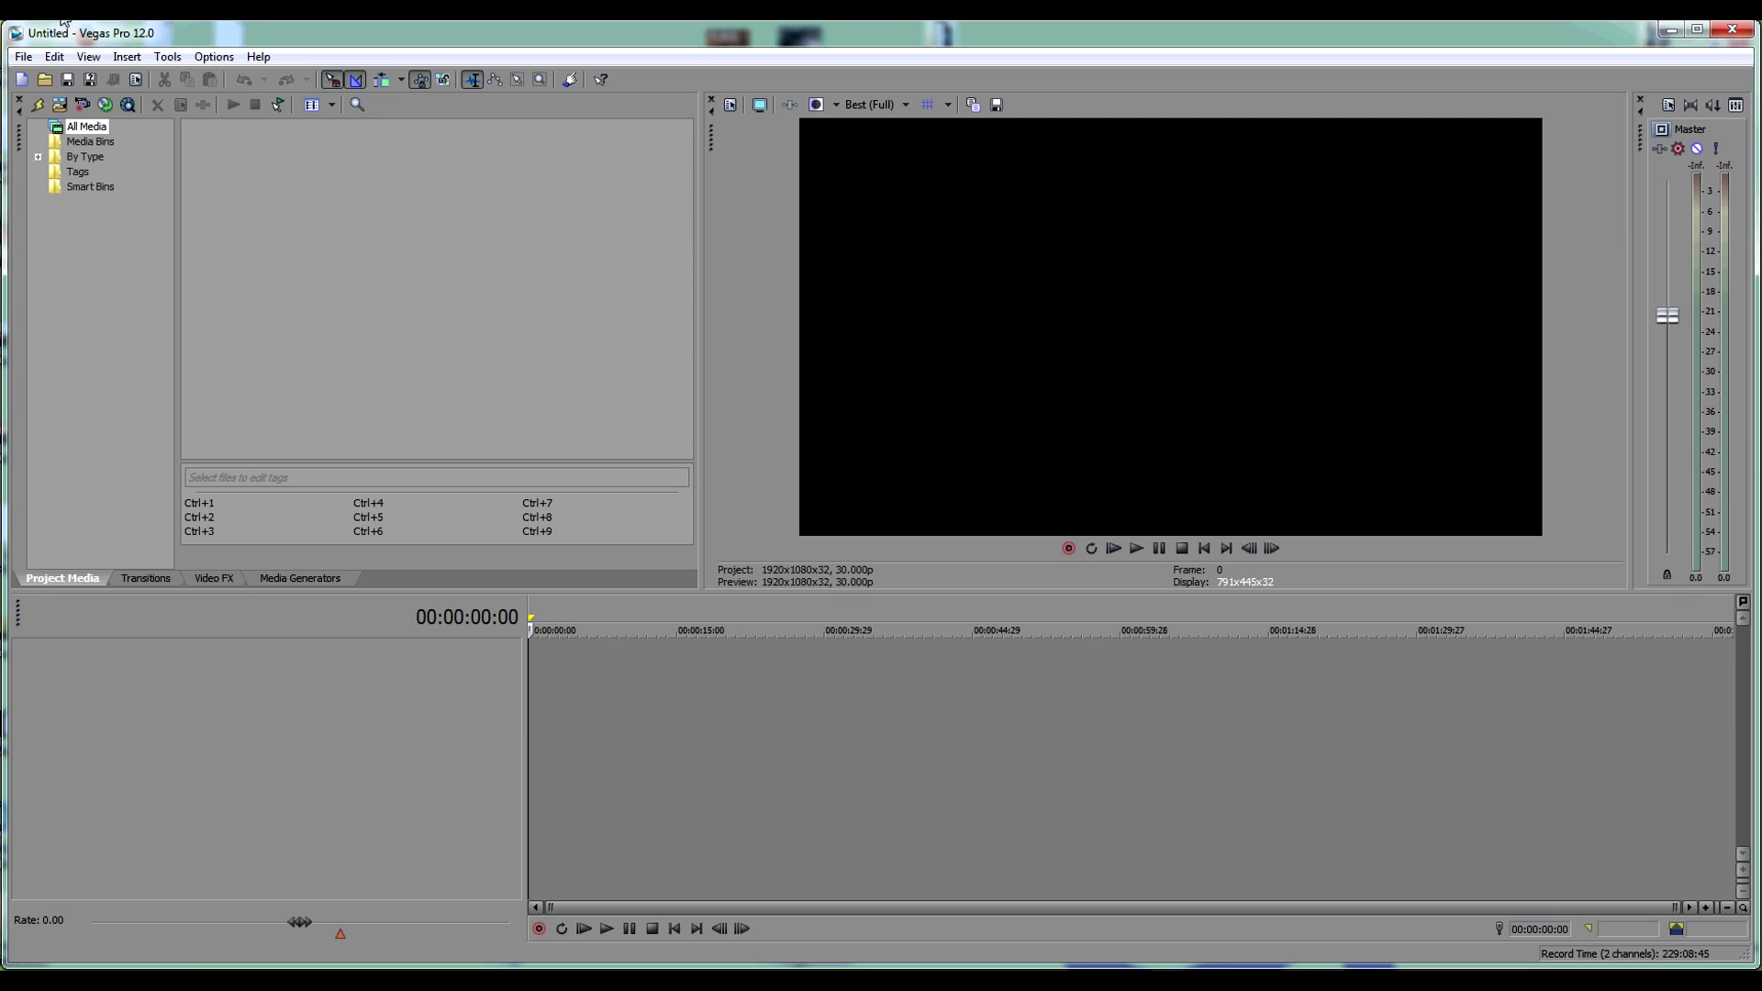
Import the Live Commentary M4A and the 01-05-44 gameplay video, placing the video on the timeline
click(57, 108)
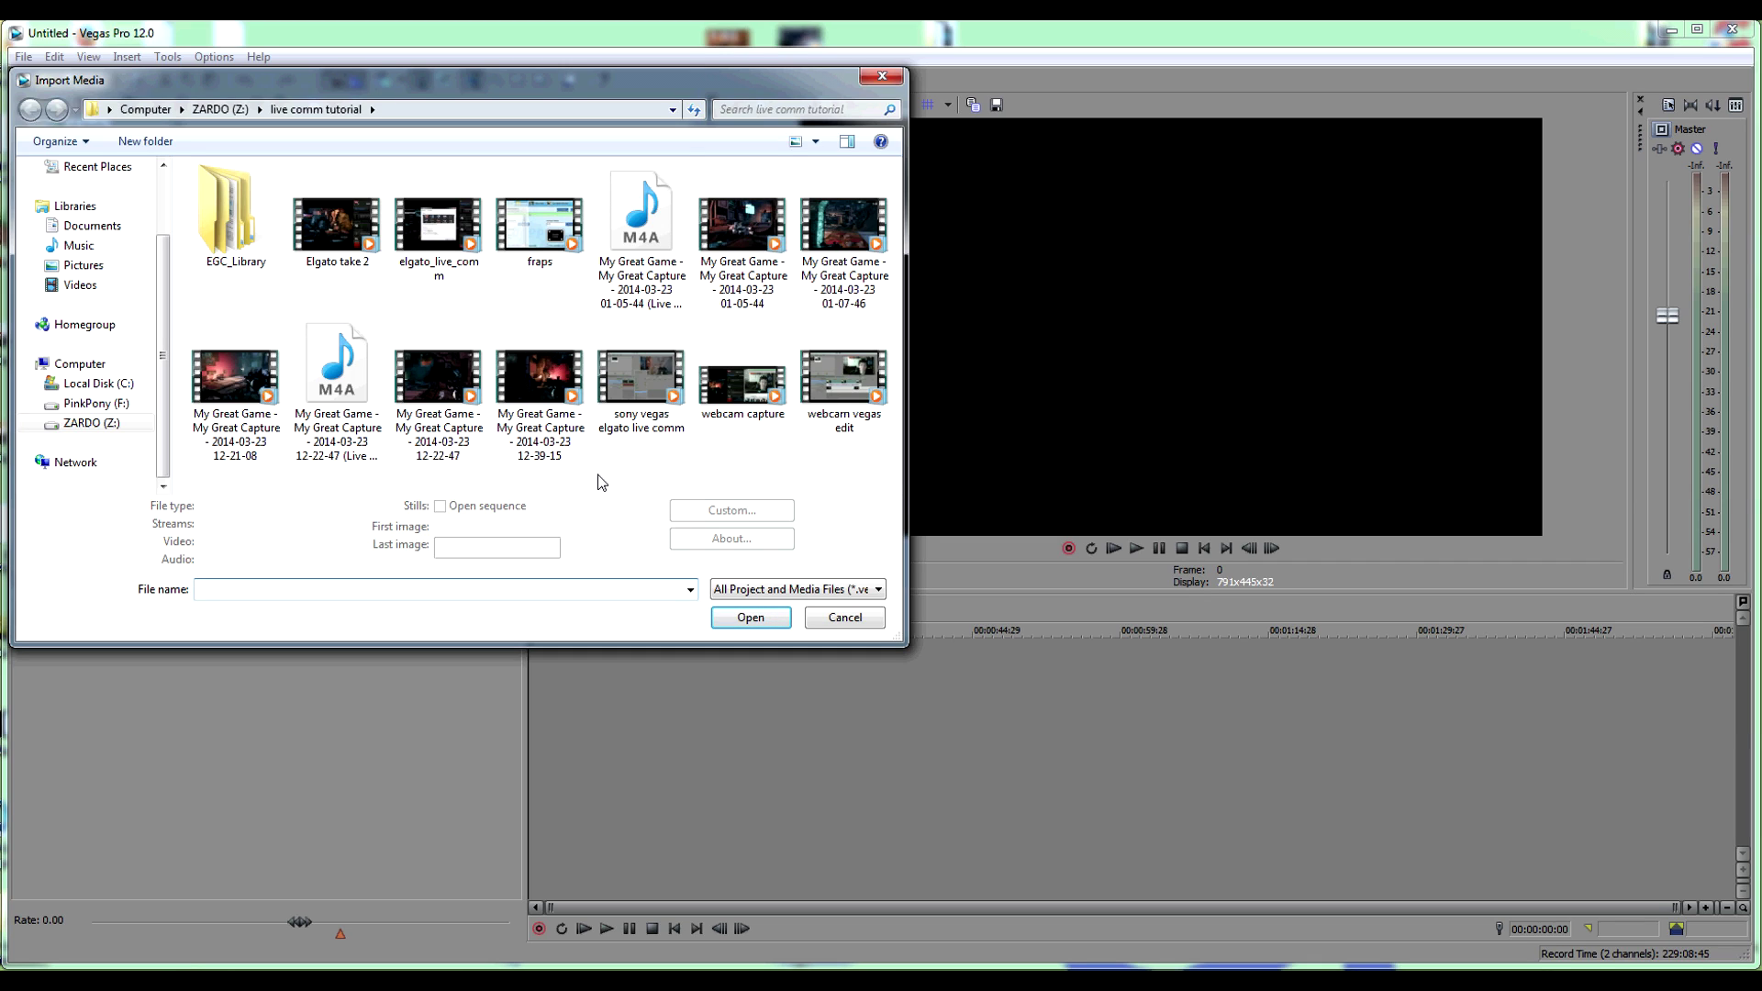
click(661, 281)
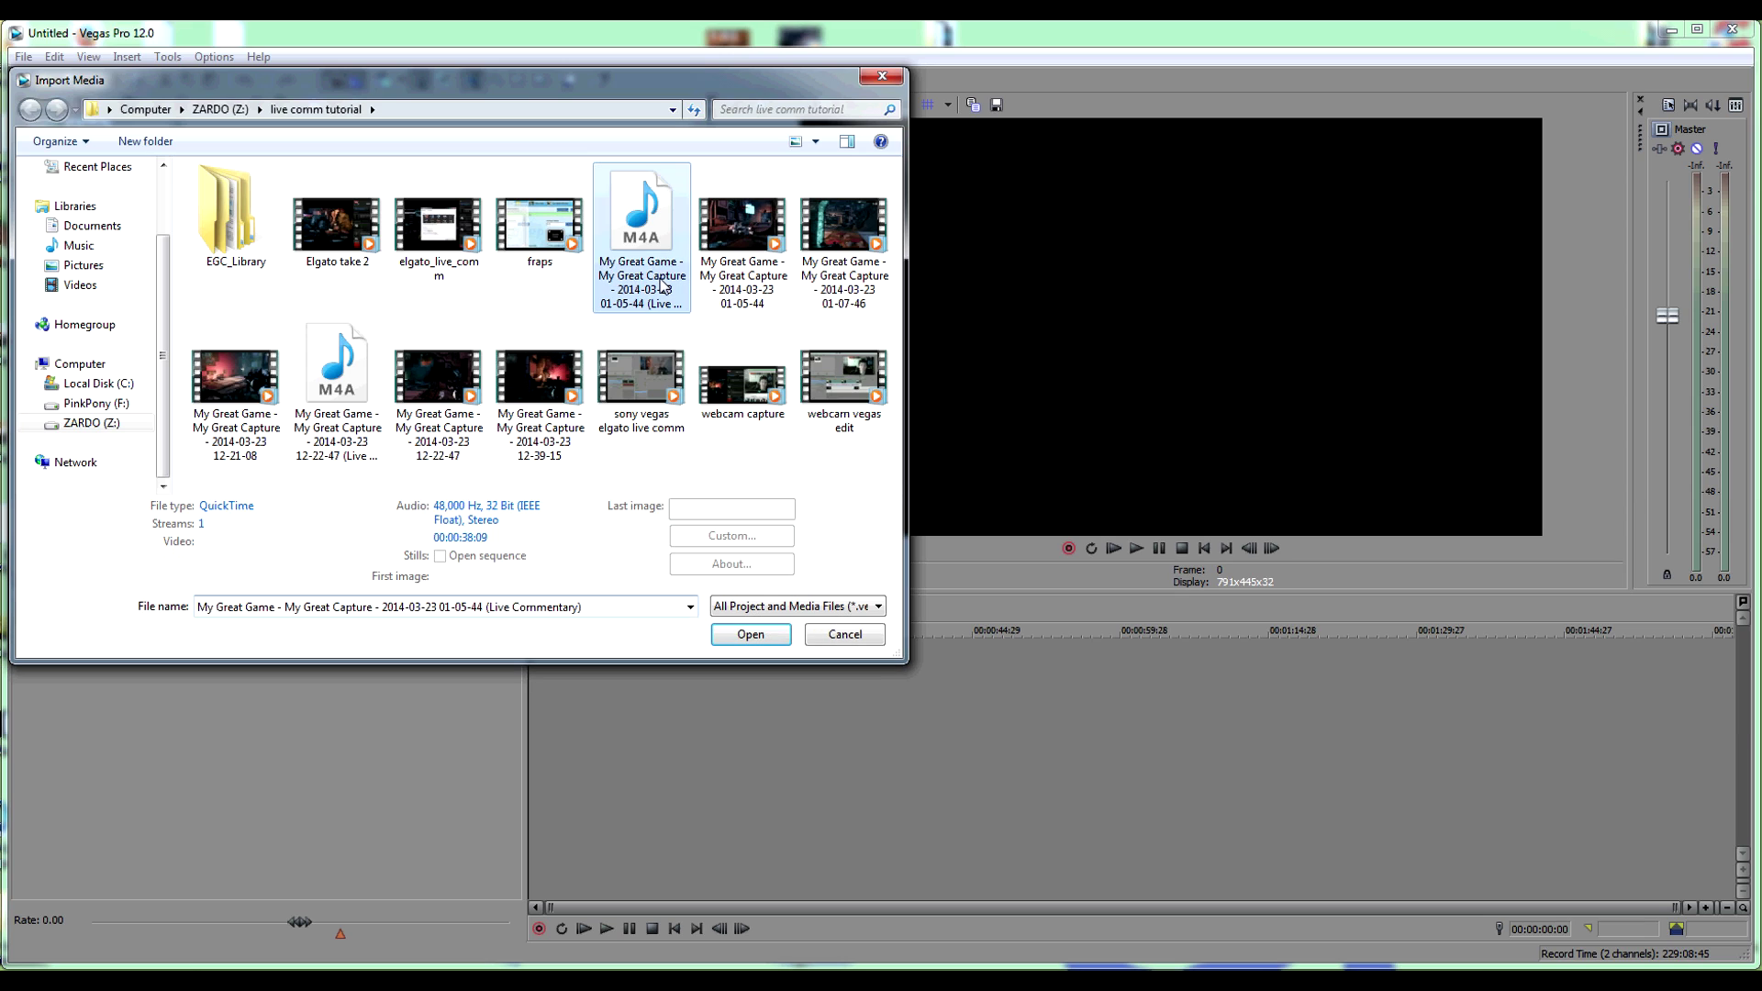
click(800, 261)
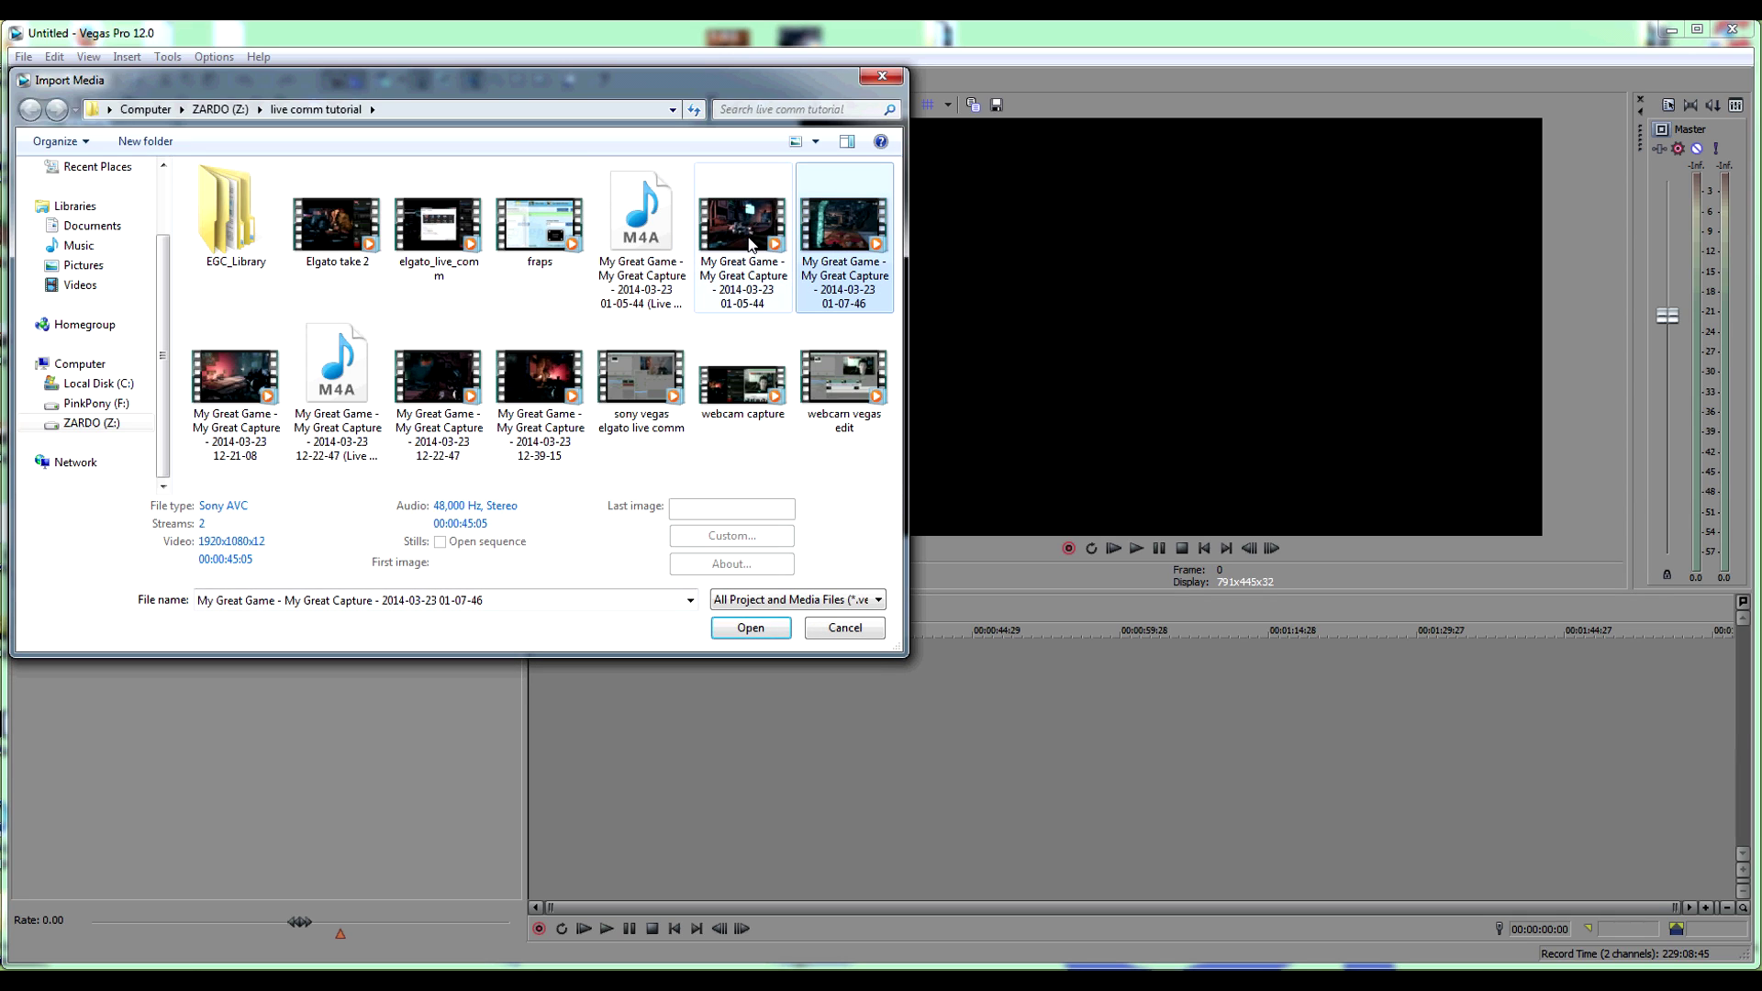
click(747, 349)
click(663, 230)
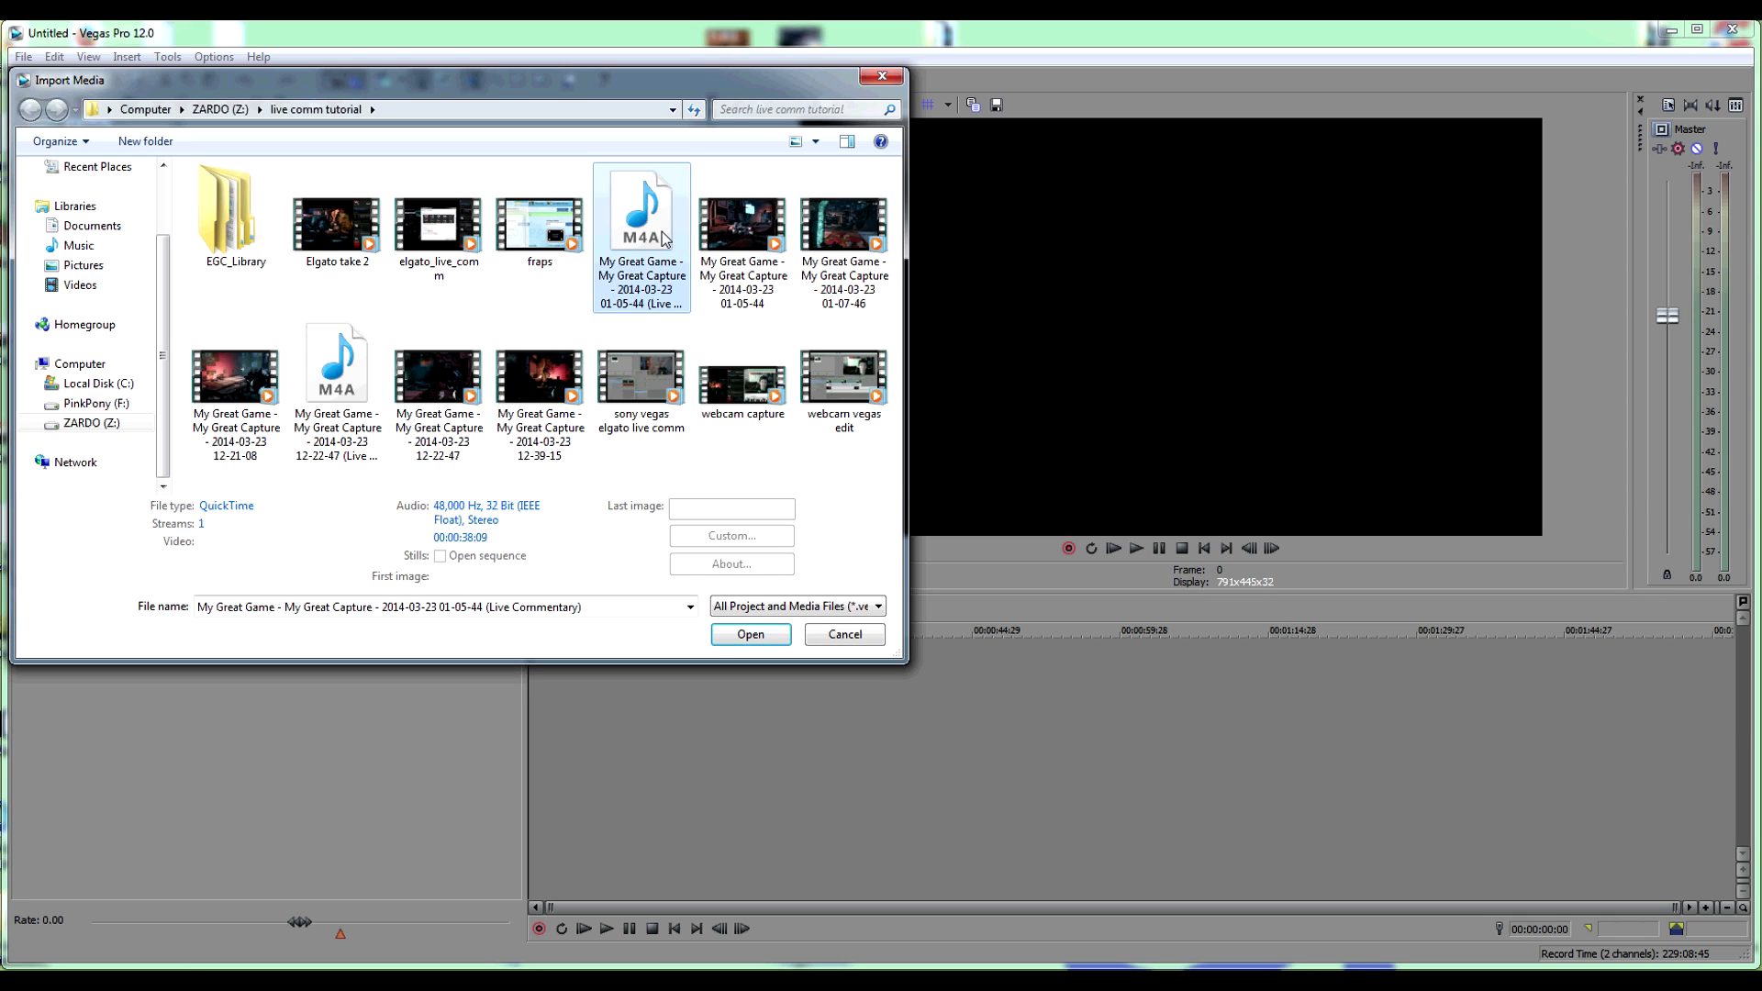
ctrl+click(724, 228)
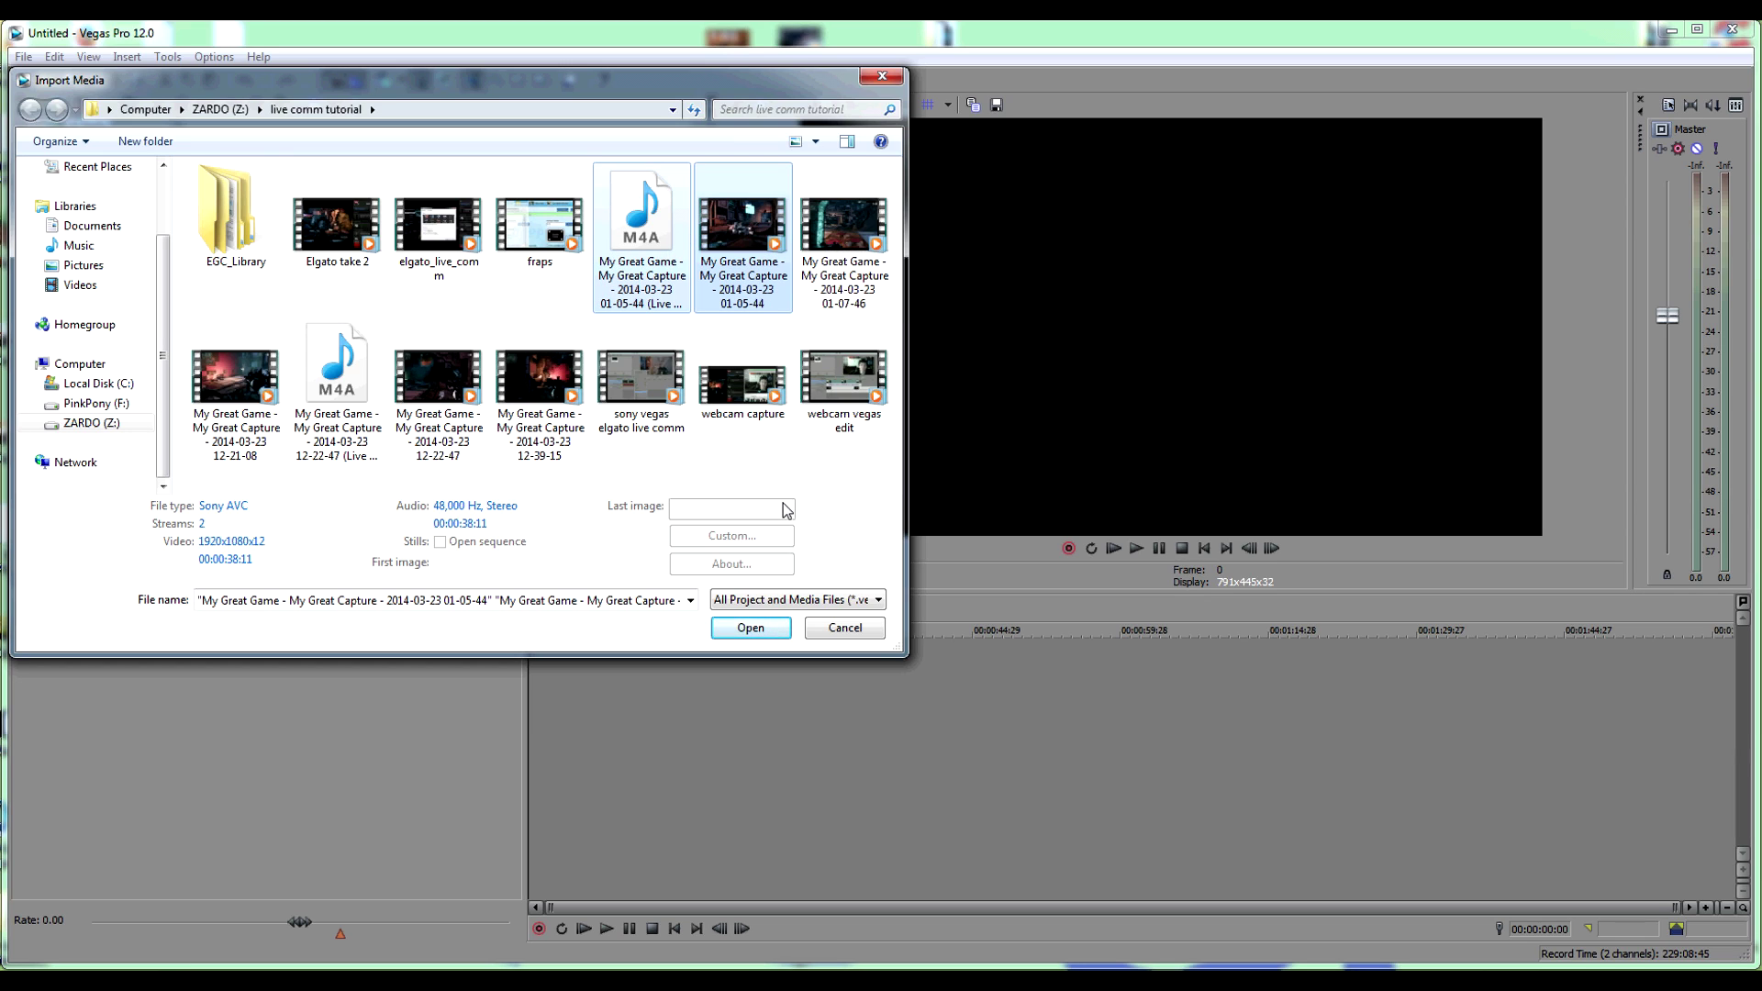
click(745, 630)
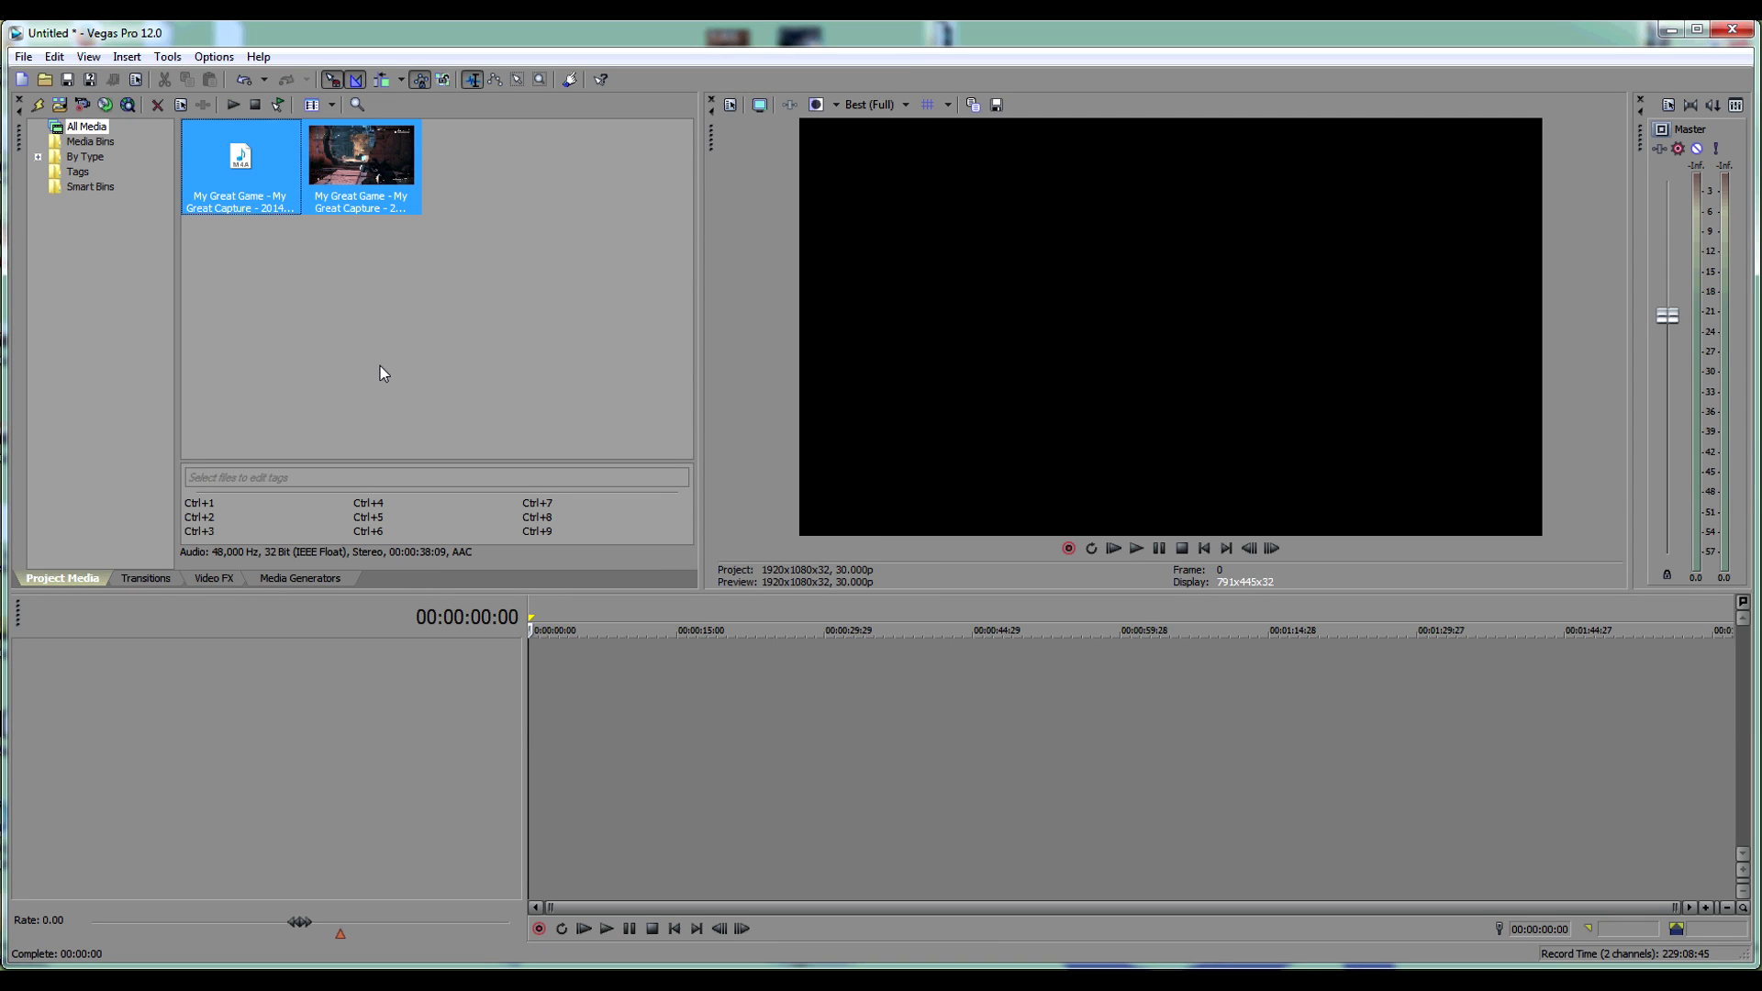
click(380, 366)
drag(362, 170, 474, 669)
Keep the project settings, disable resampling on the video event, and add the M4A on track 3
click(1032, 402)
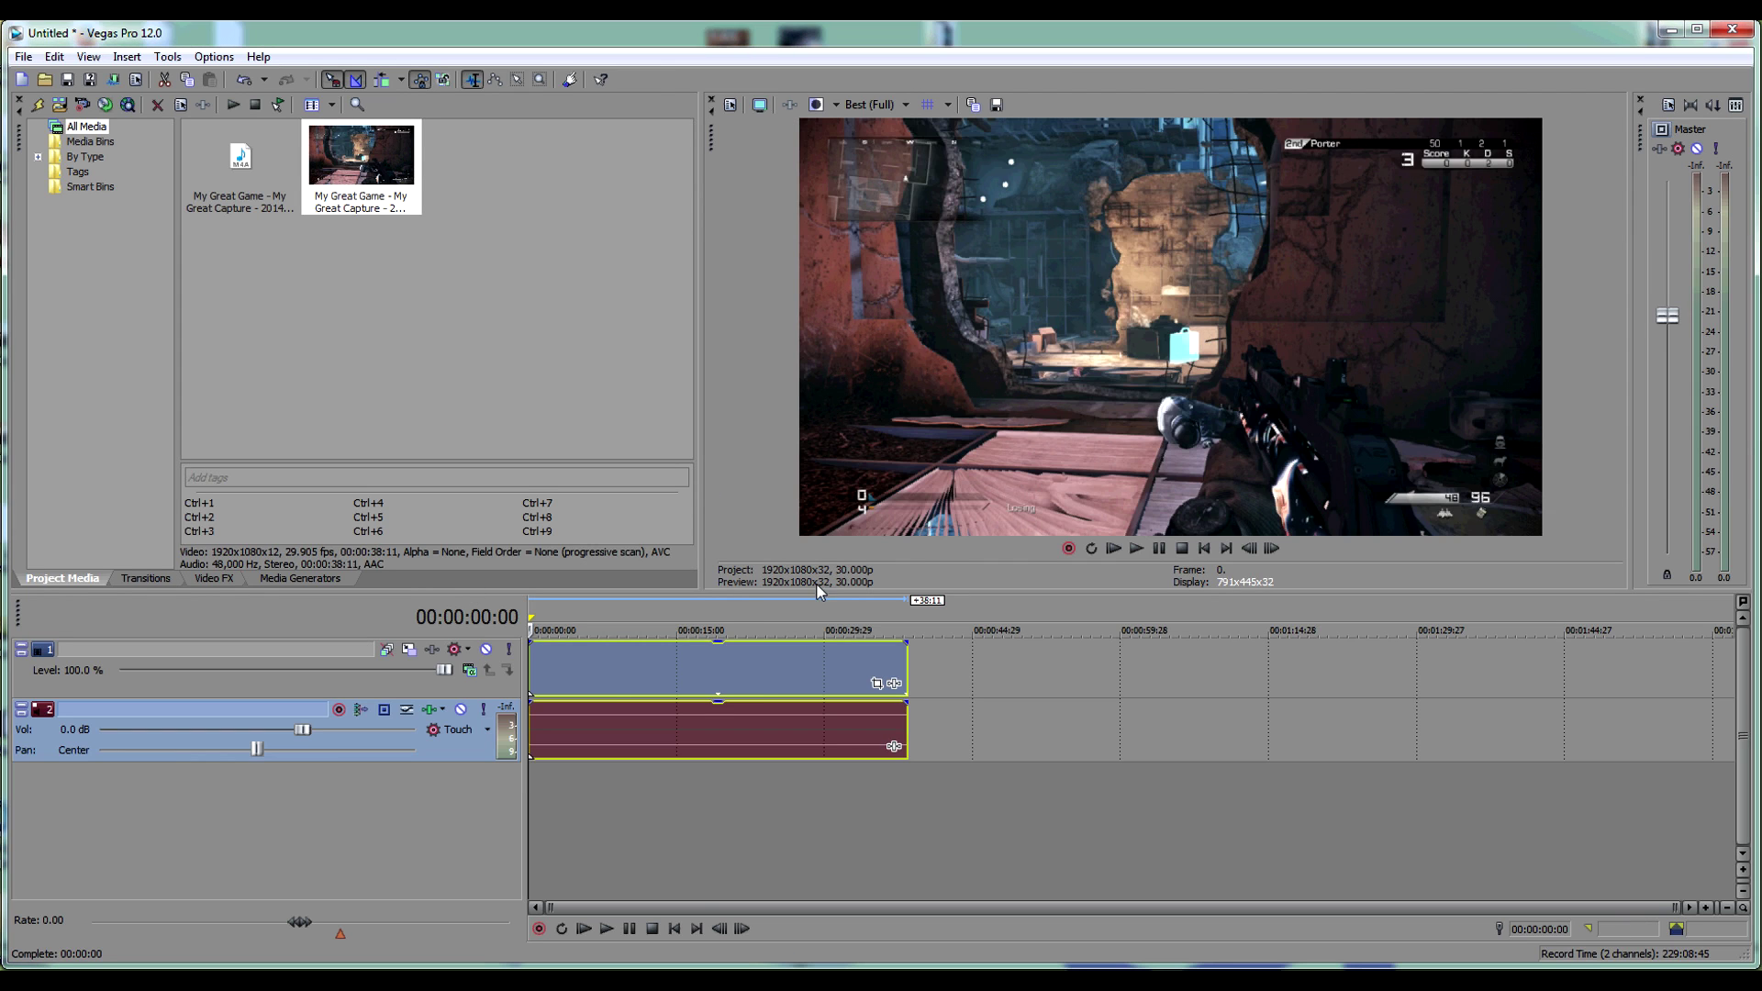
right_click(704, 663)
mouse_move(779, 500)
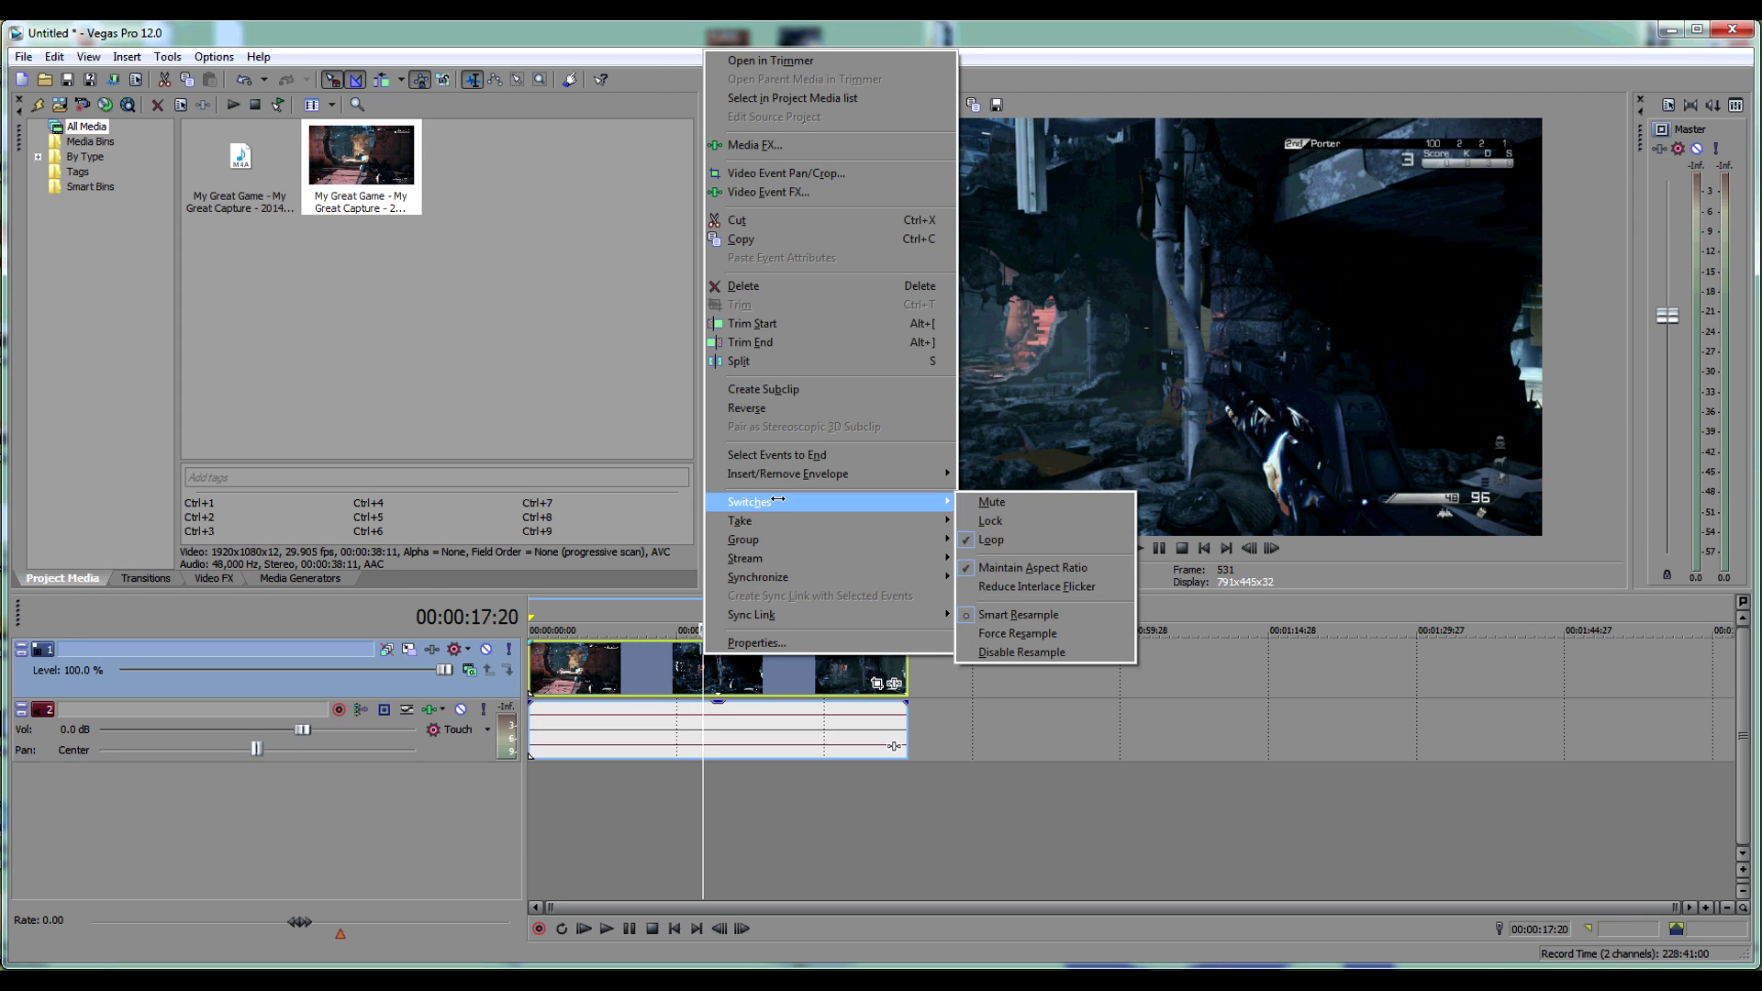
click(1080, 652)
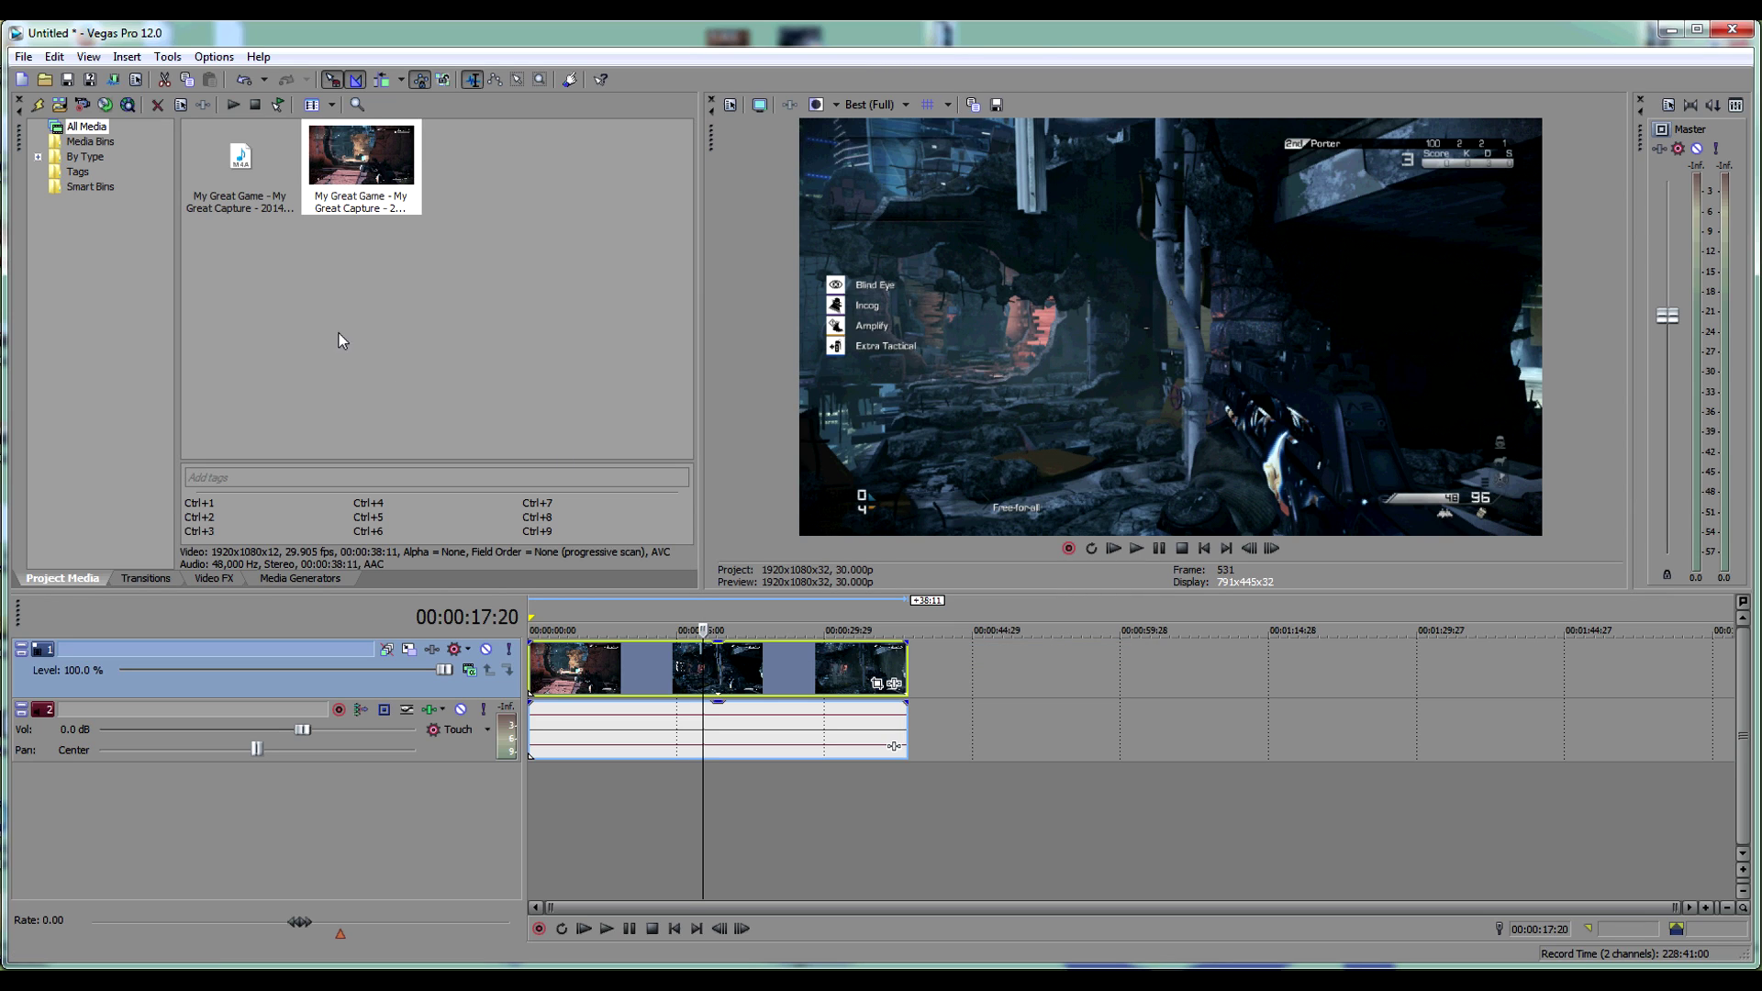
drag(240, 157, 1004, 802)
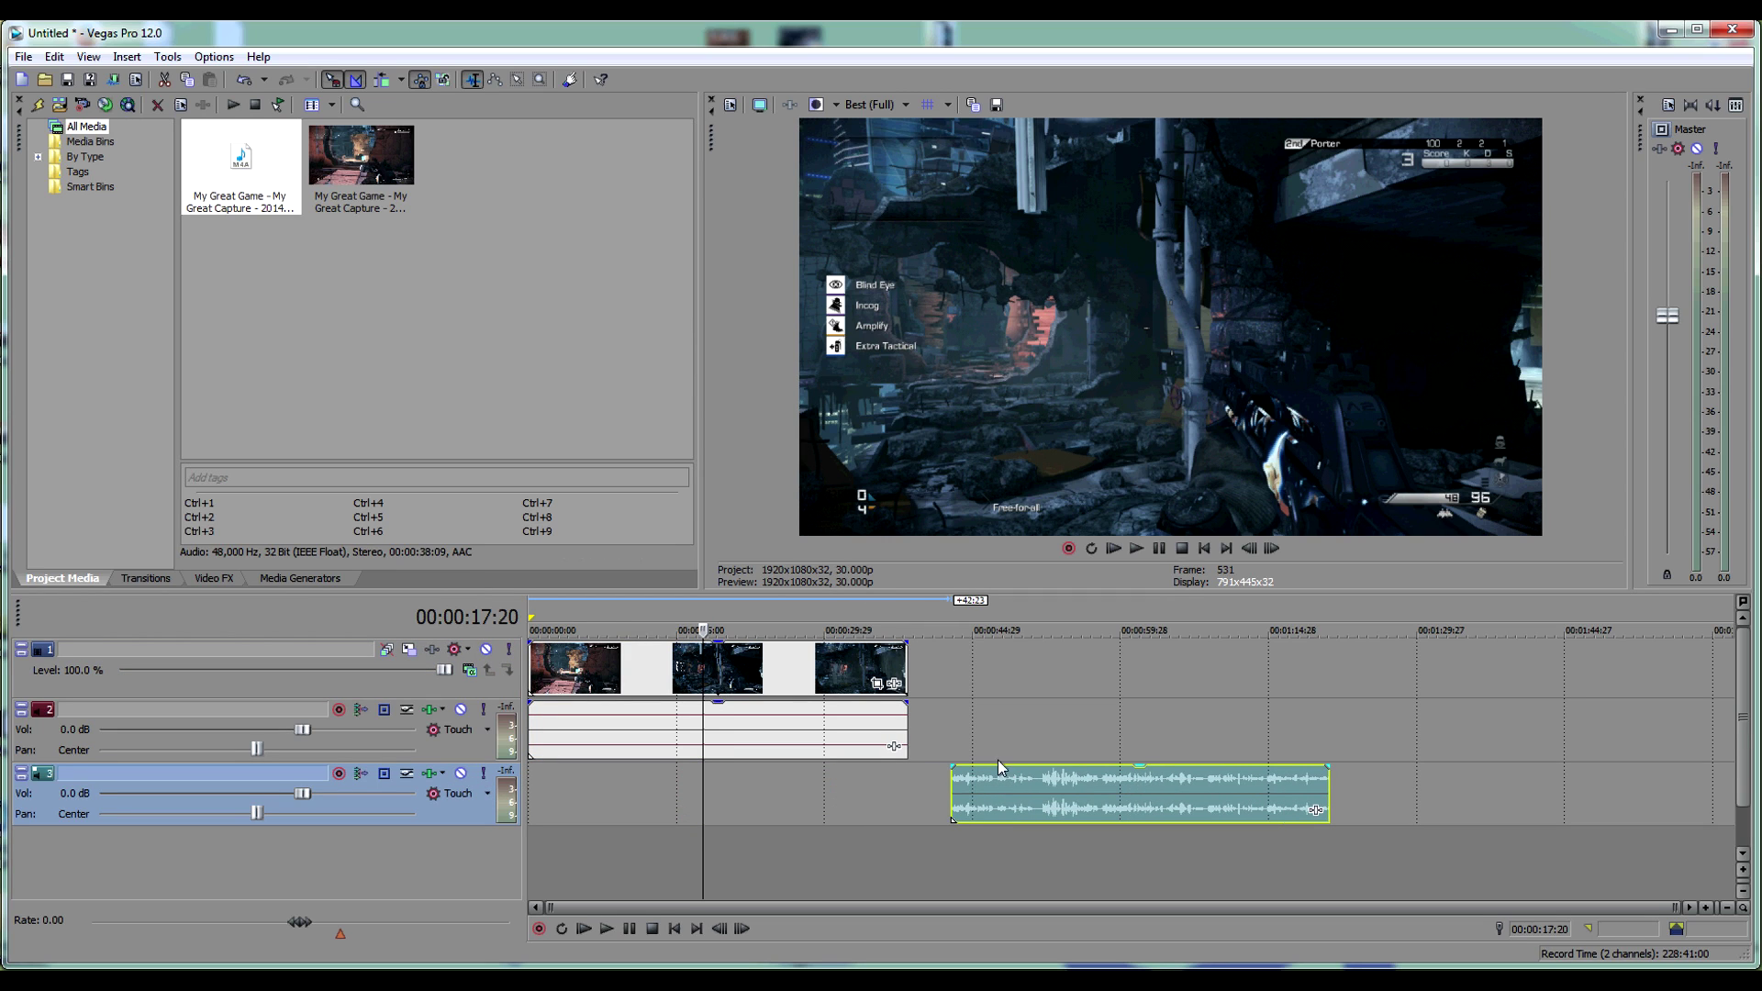
Move the commentary audio to the timeline start and play back to check sync with the gameplay
click(877, 612)
drag(865, 612, 725, 618)
click(604, 745)
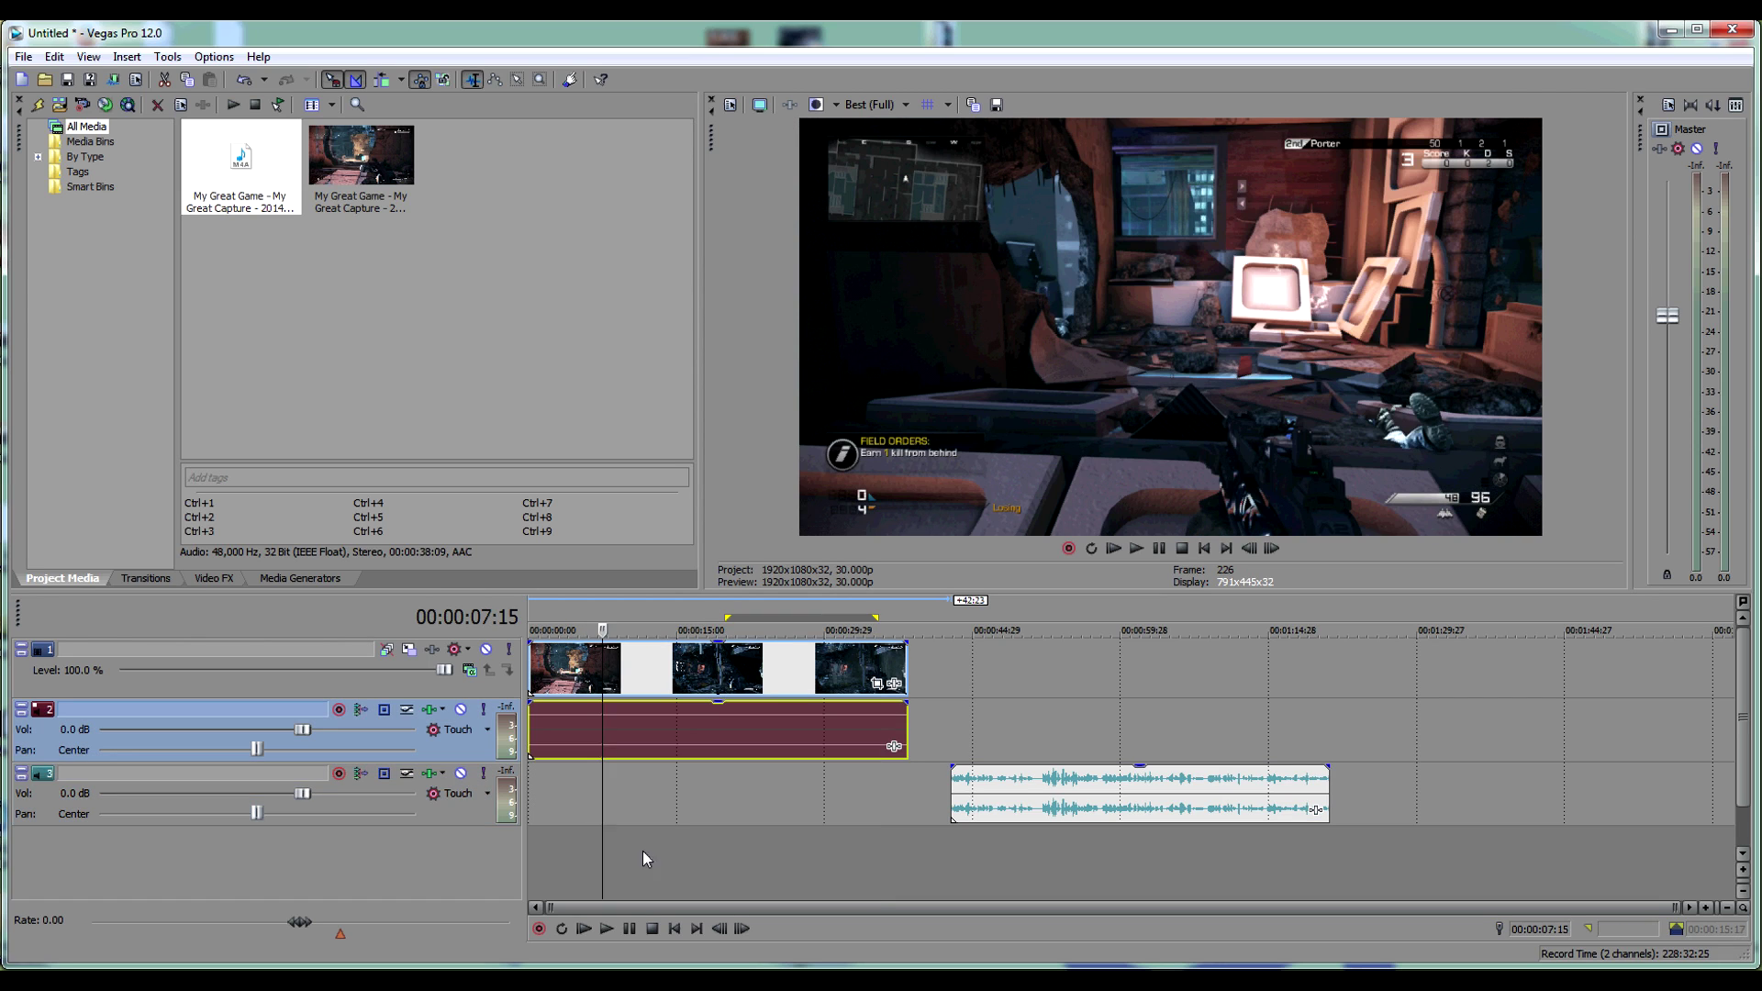
click(607, 928)
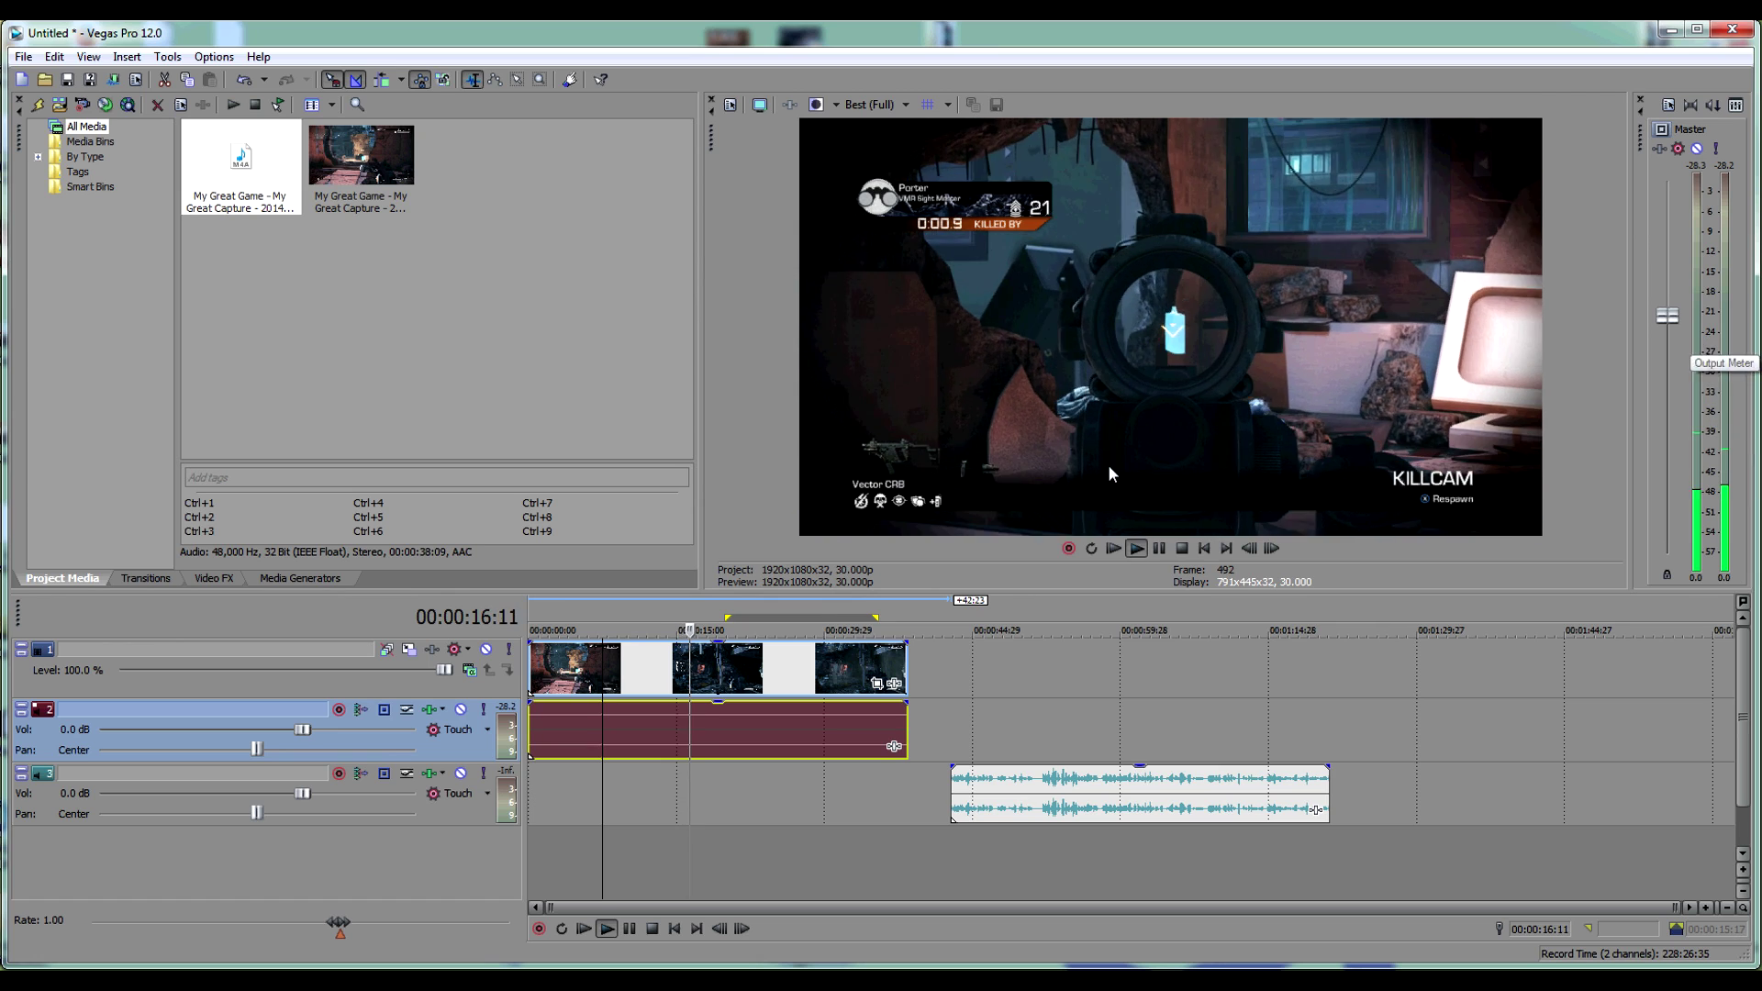
click(629, 929)
drag(969, 795, 547, 794)
click(633, 861)
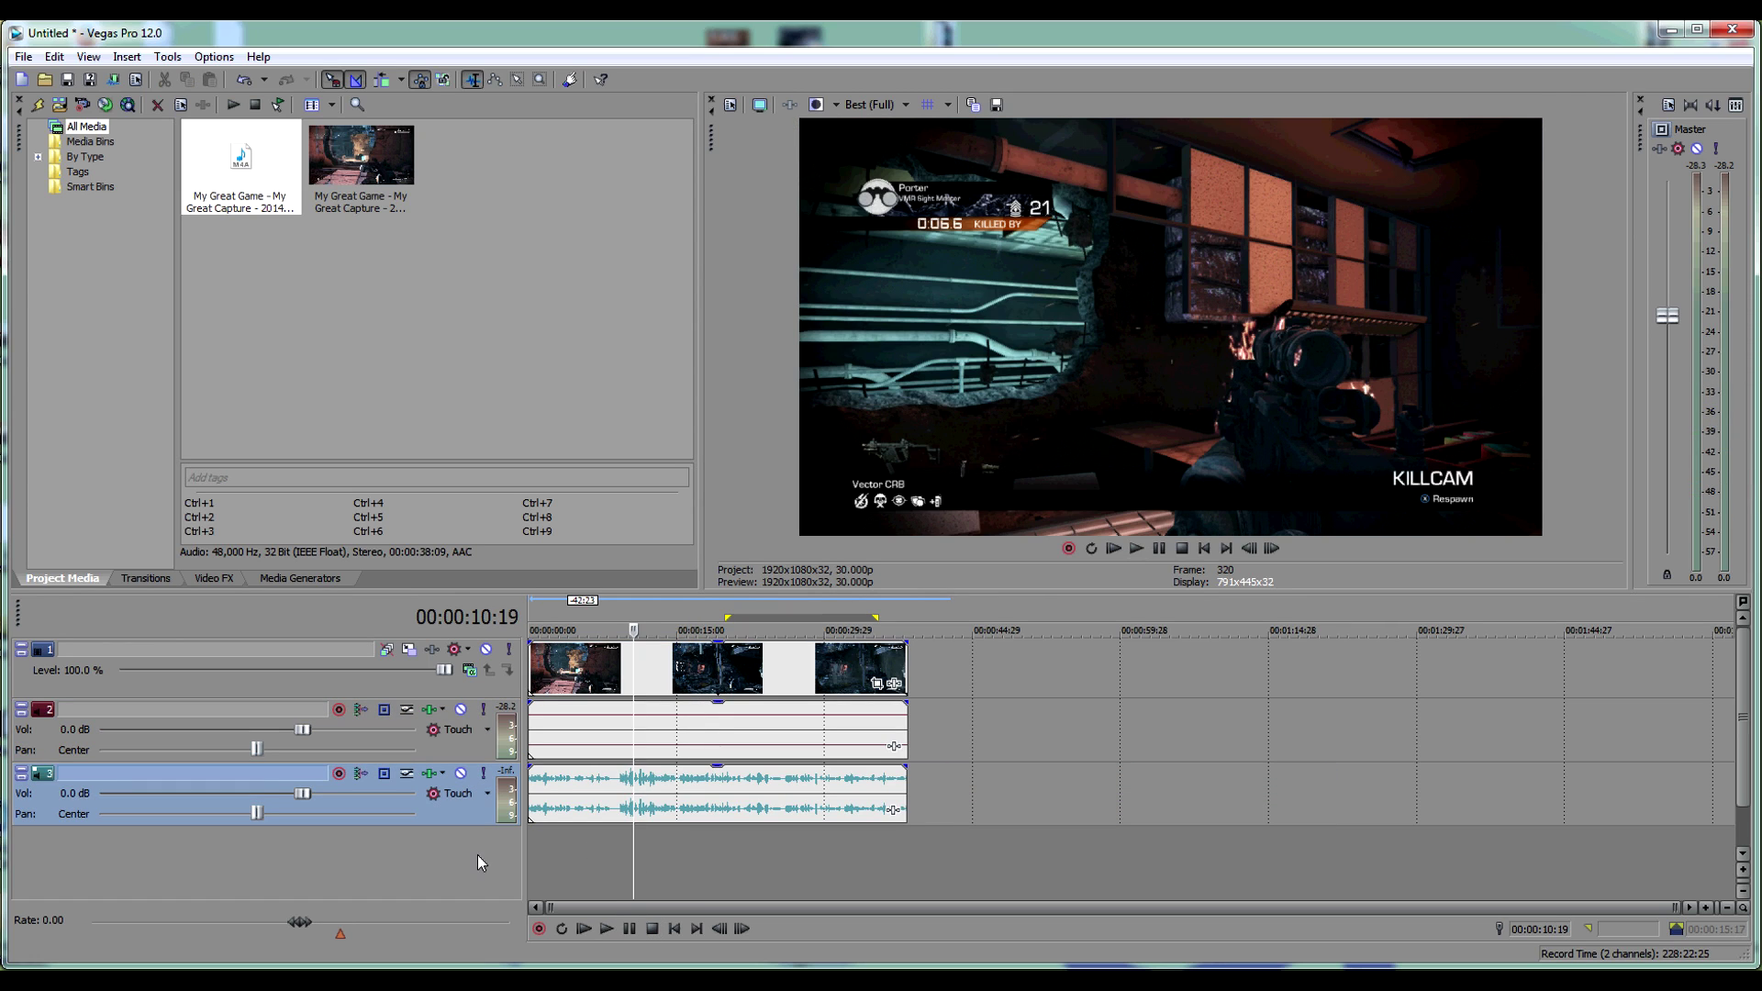
click(606, 929)
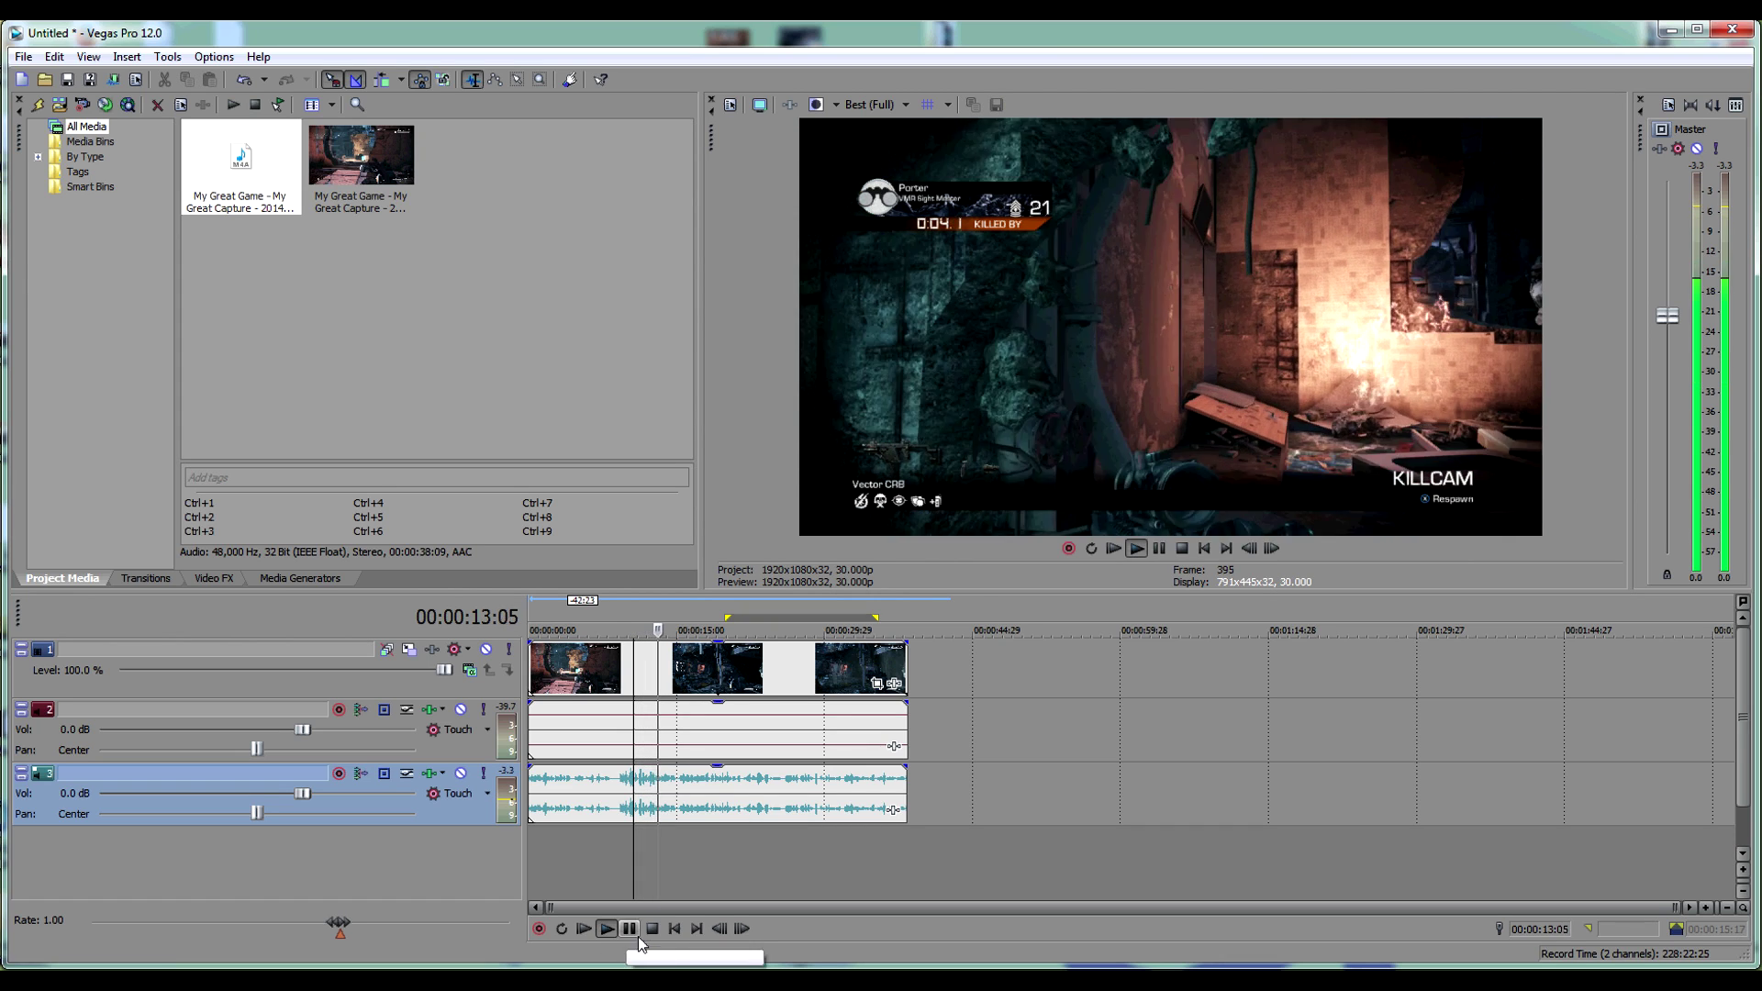
click(629, 929)
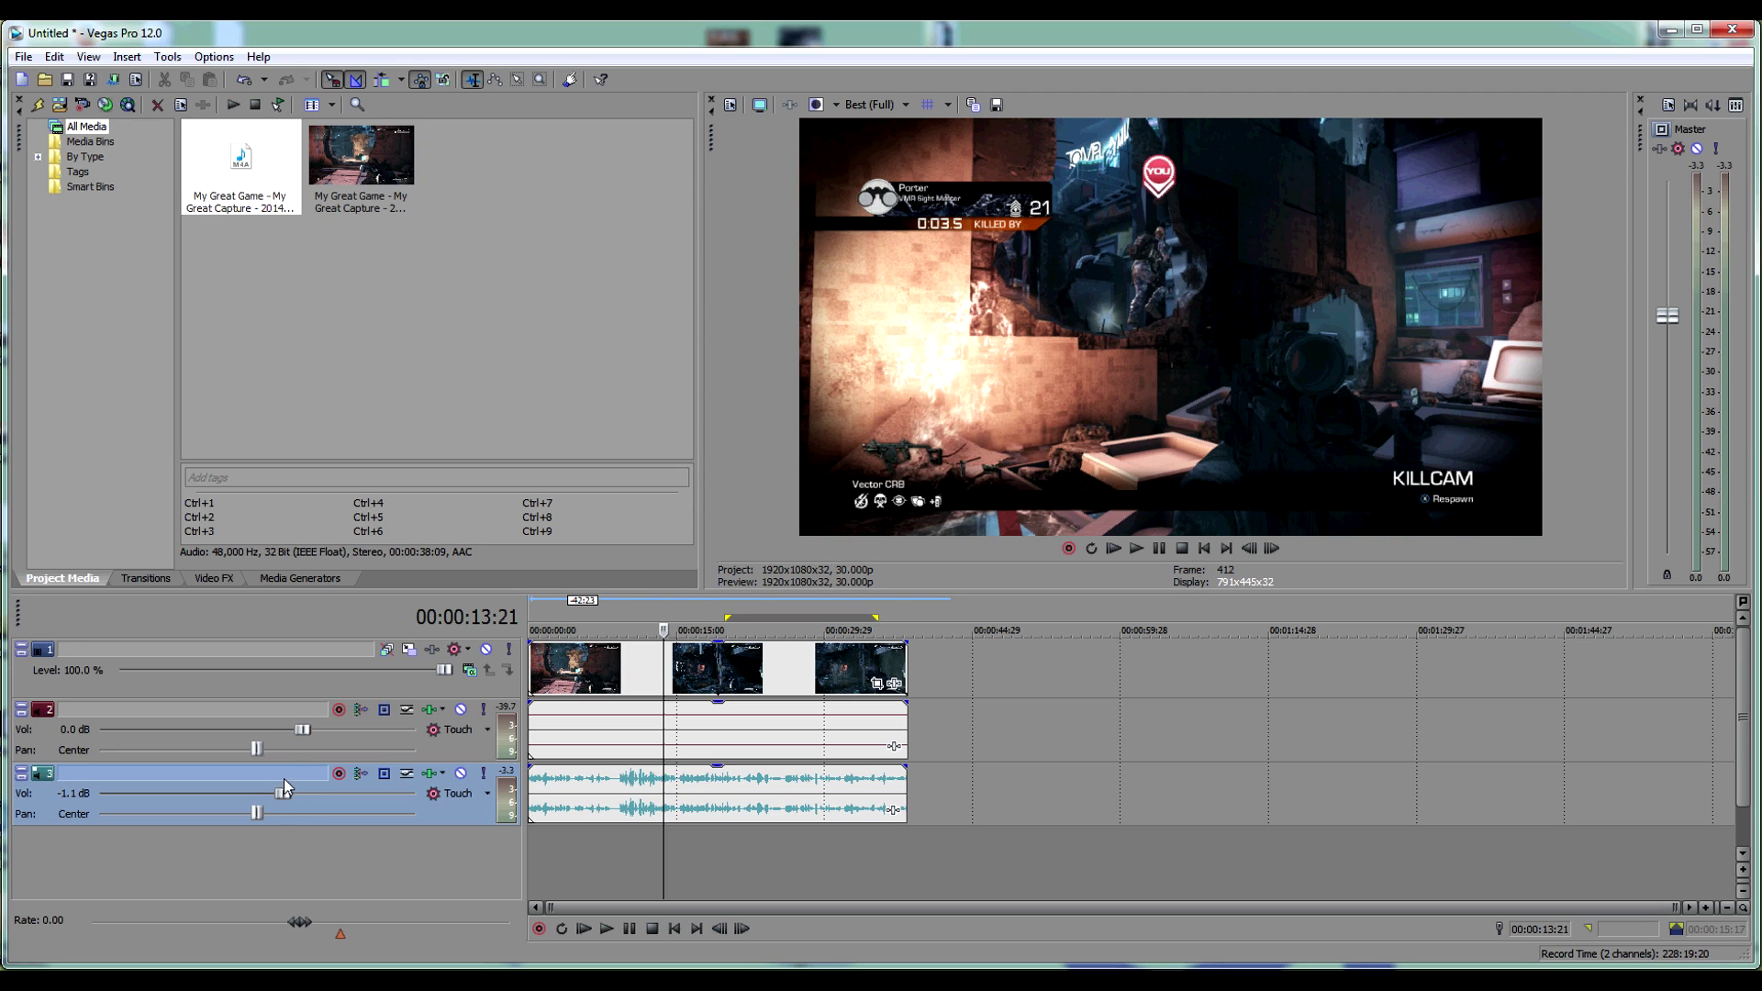
Set game audio to -6.2 dB and commentary to -0.7 dB, then shift the commentary later
drag(302, 730, 345, 734)
double_click(343, 731)
drag(282, 793, 362, 793)
drag(303, 735, 85, 731)
drag(361, 797, 292, 795)
drag(103, 731, 220, 736)
drag(685, 819, 1216, 794)
Delete the commentary event, re-place the M4A on track 3 at 0:00 at -0.1 dB
right_click(1219, 797)
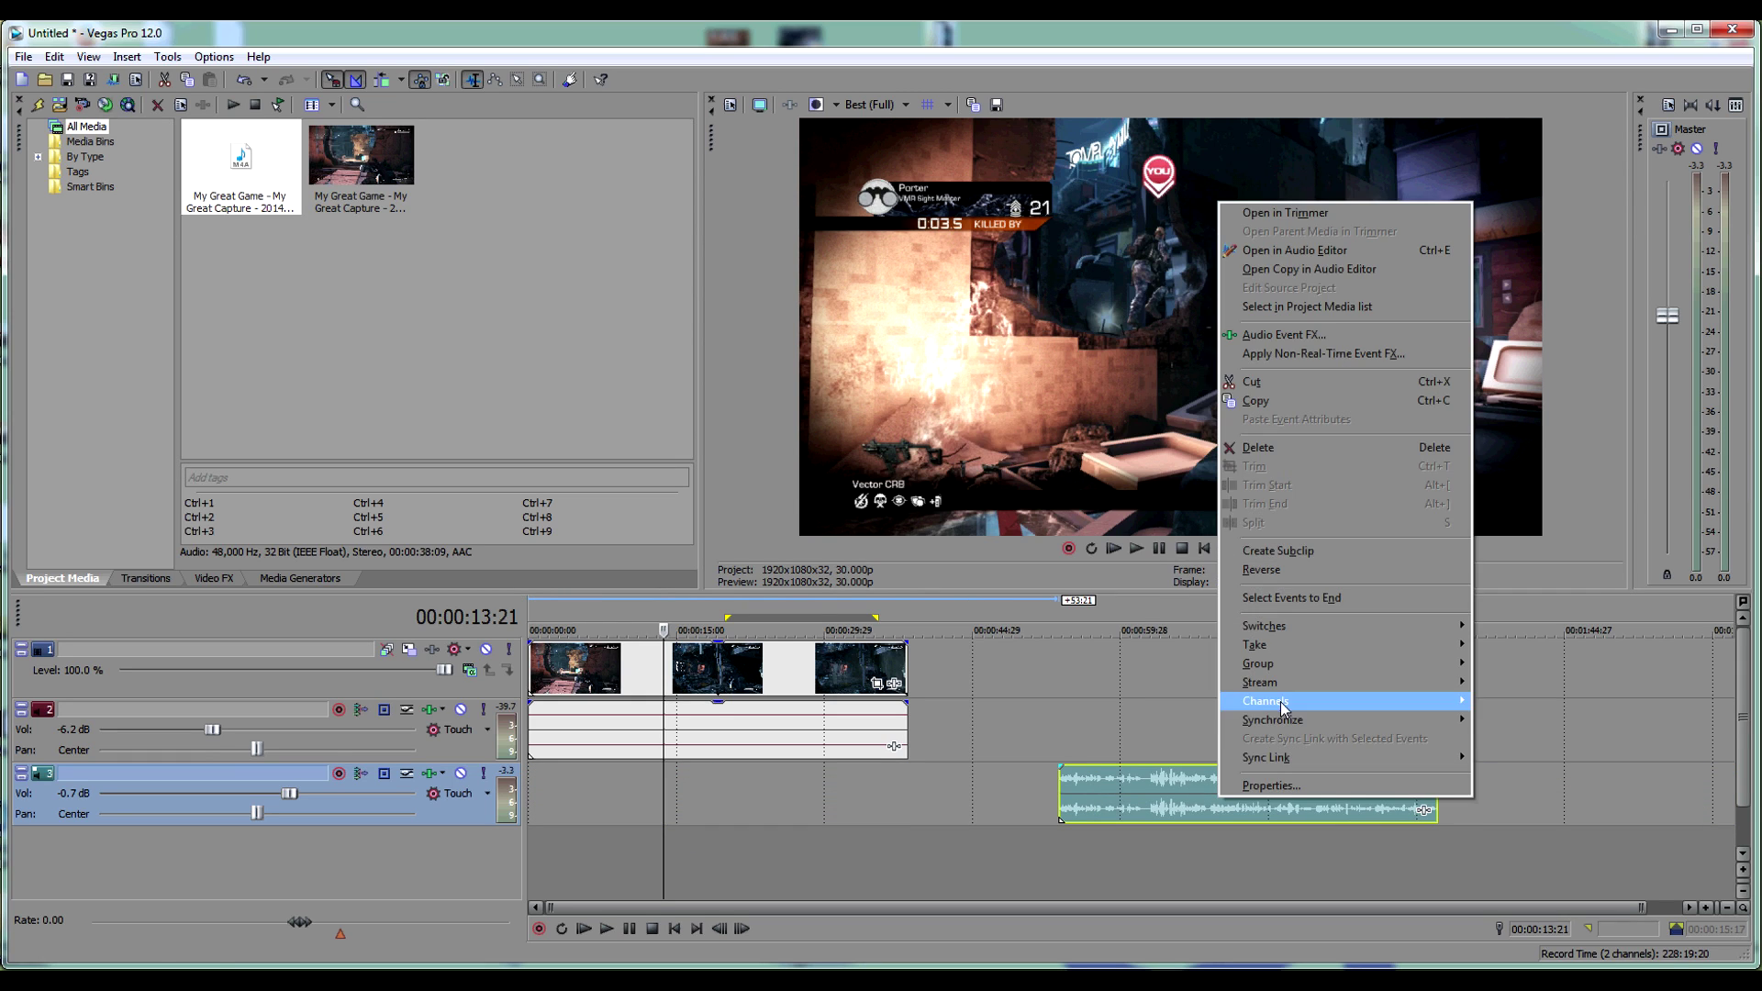
click(1259, 448)
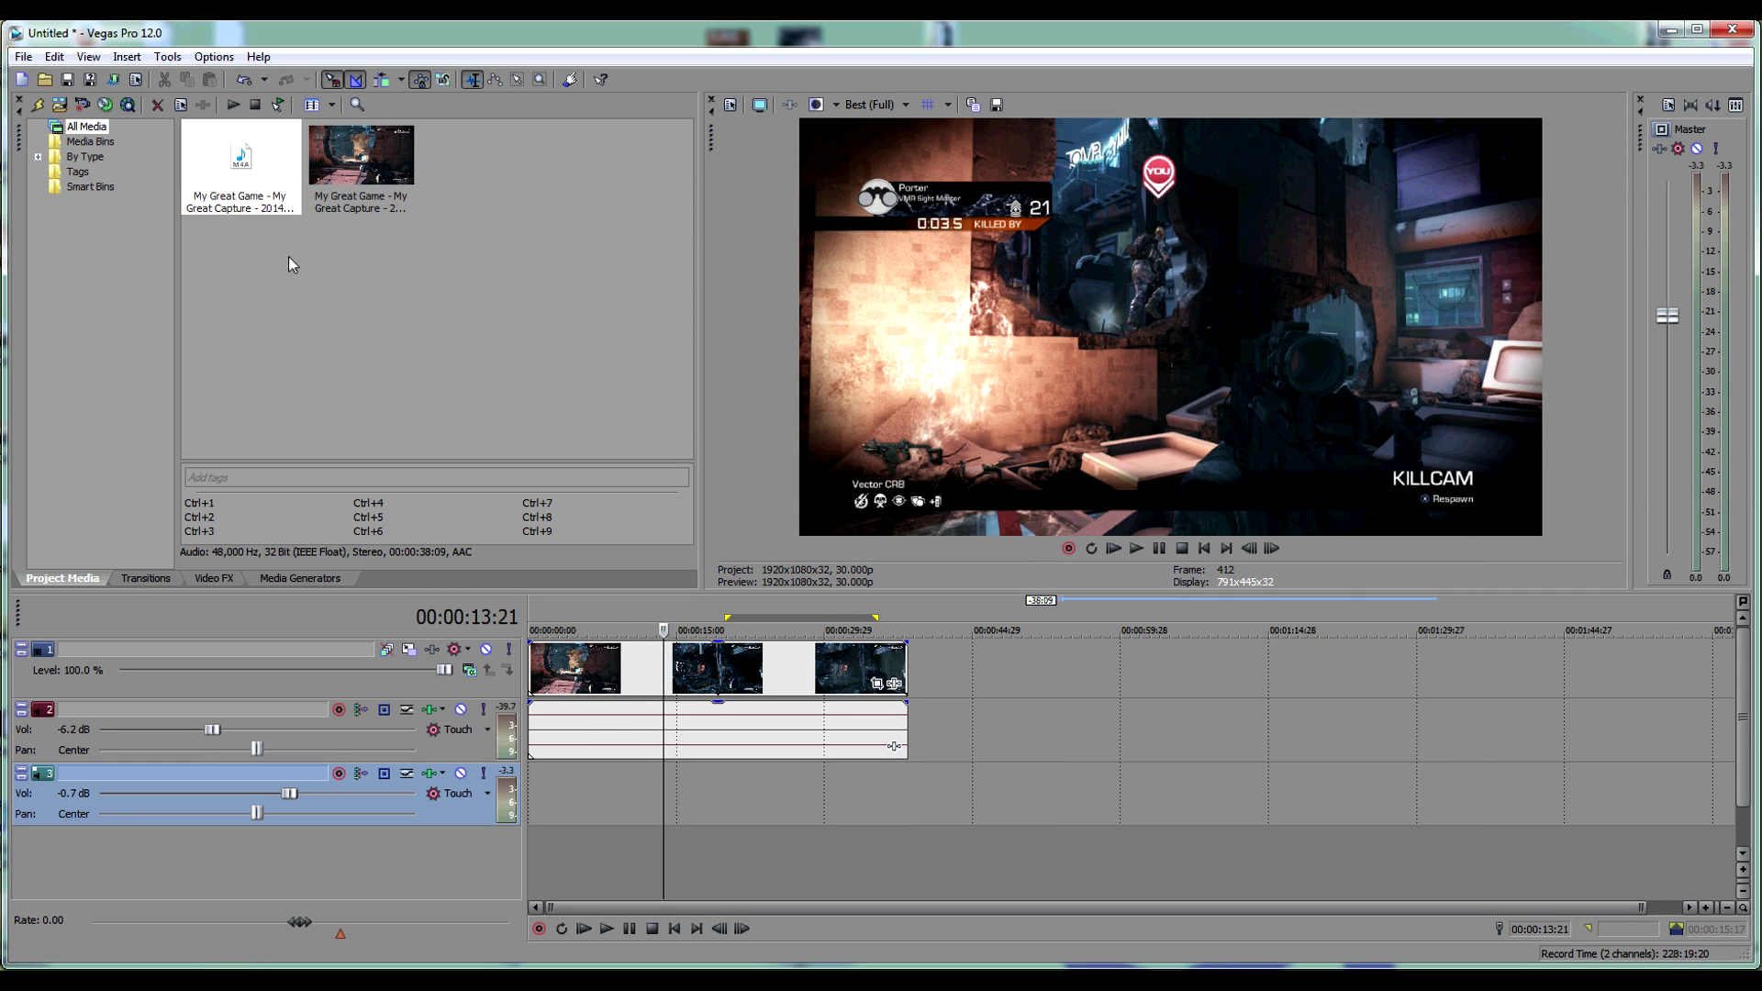
drag(240, 160, 551, 795)
drag(289, 794, 340, 795)
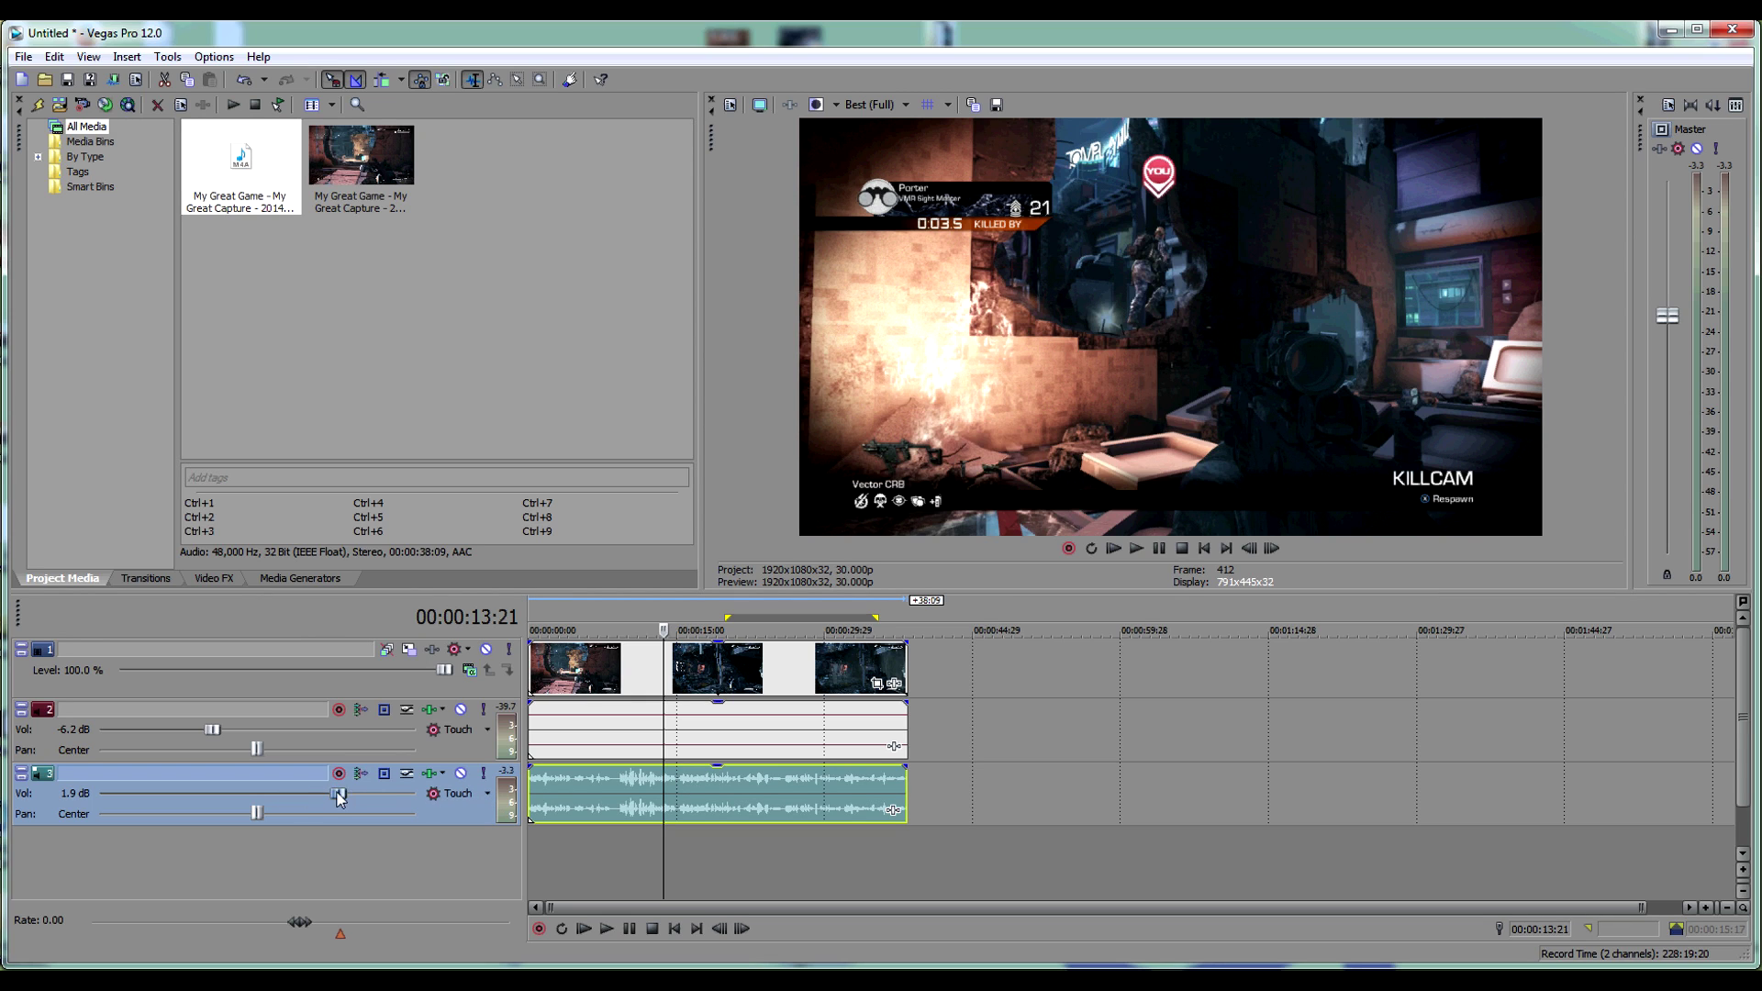
click(57, 109)
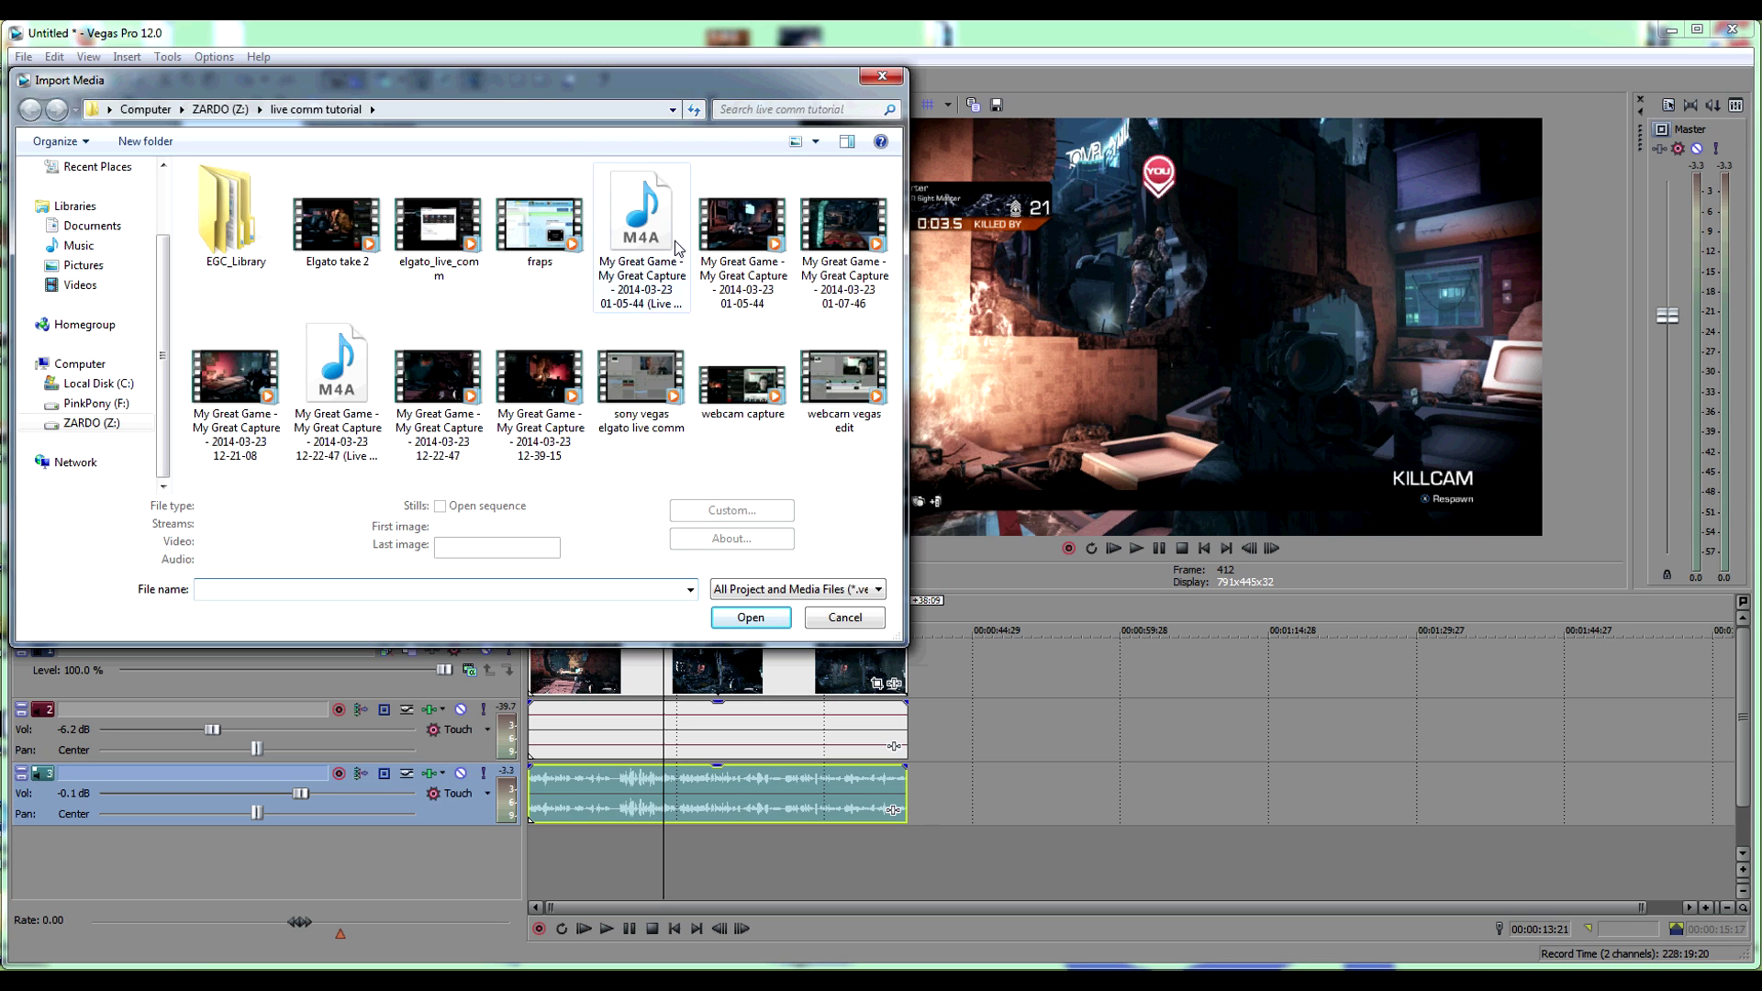
click(835, 232)
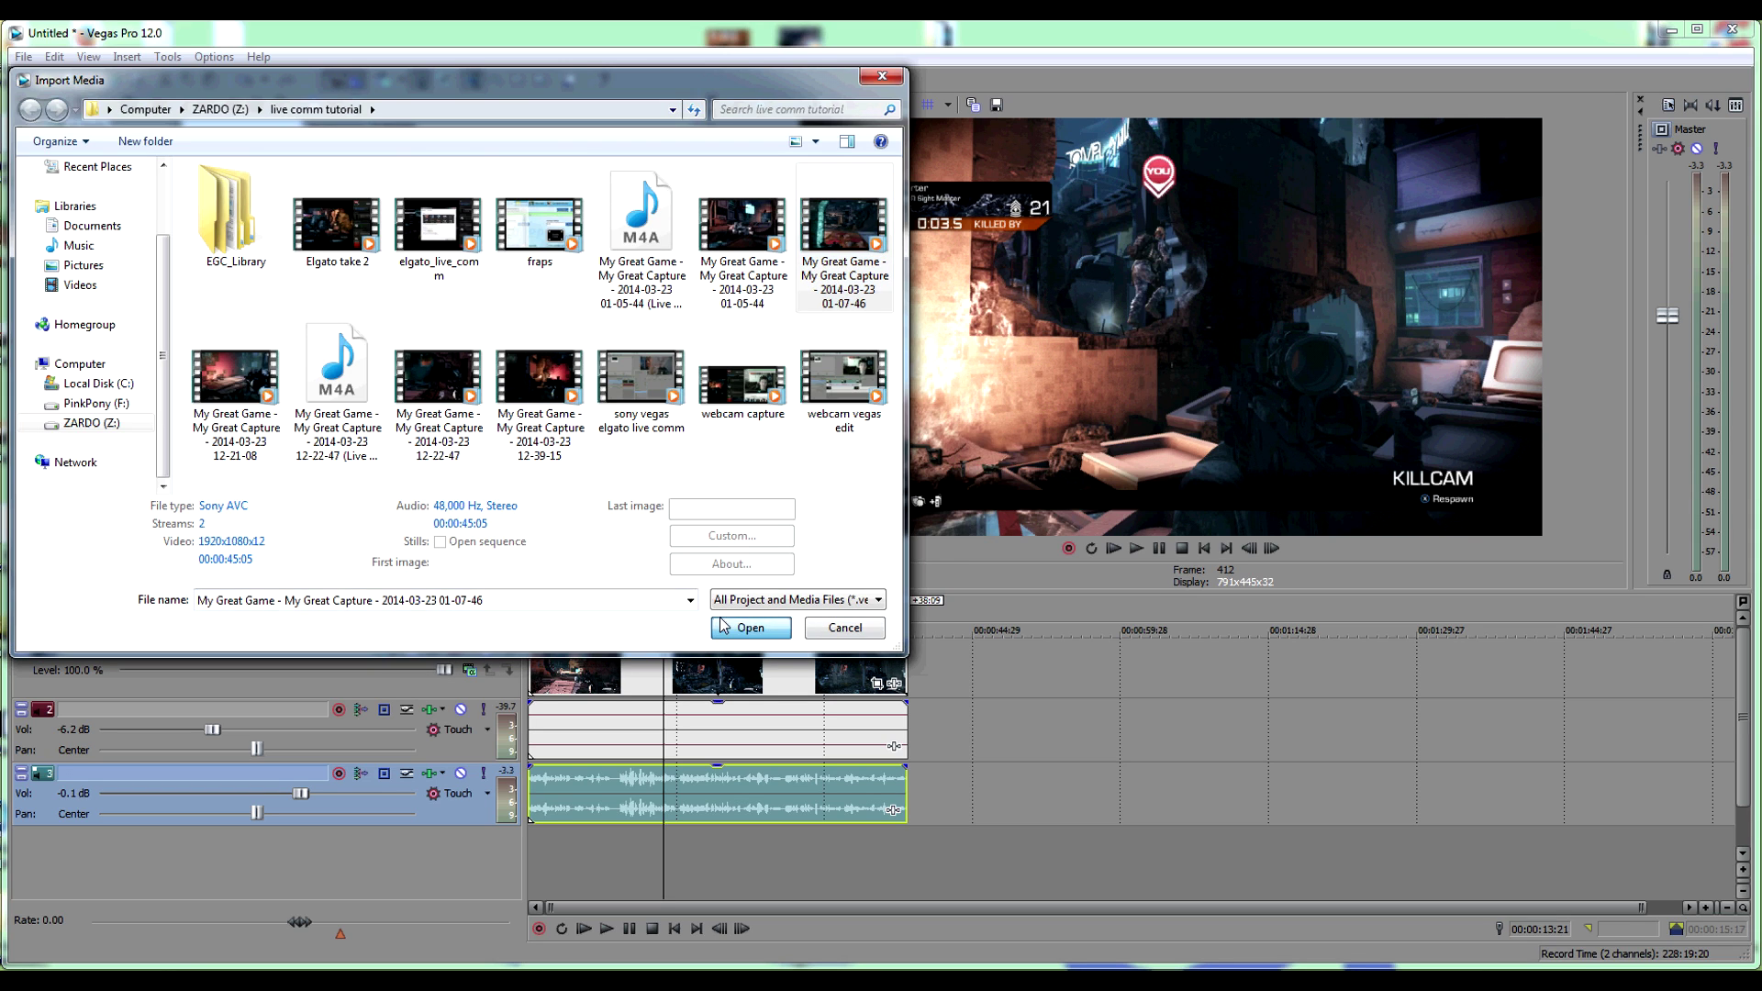
click(750, 628)
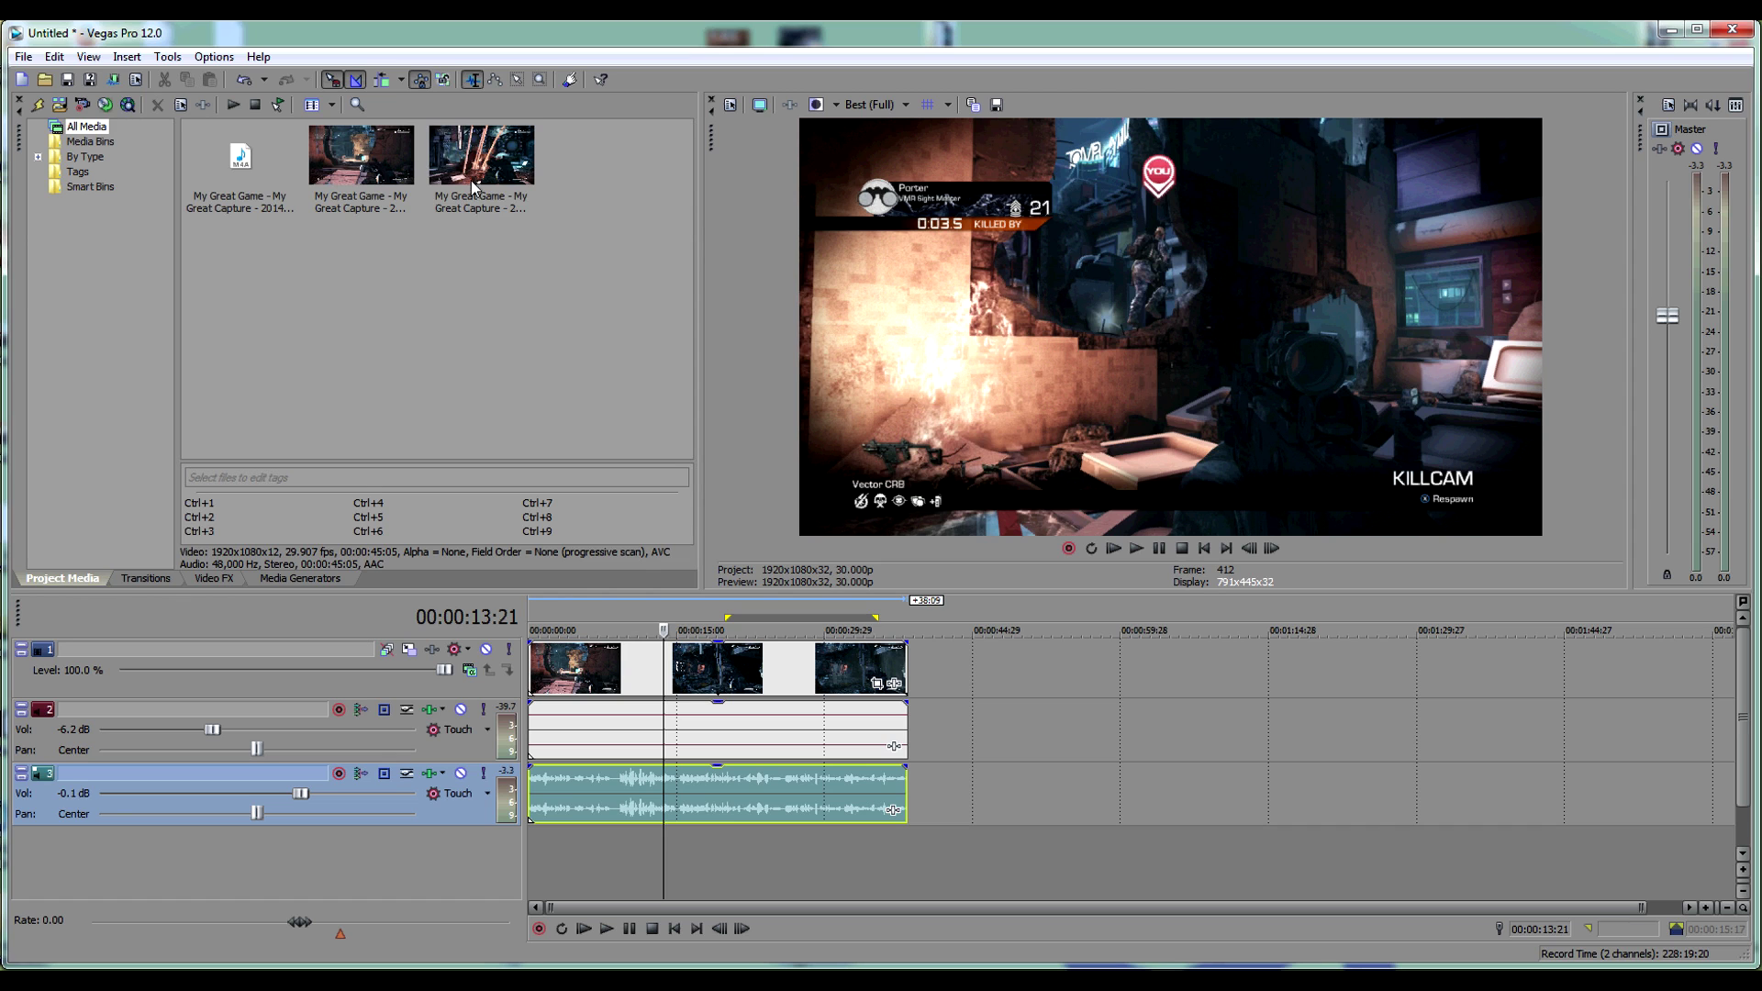
Place the second gameplay capture on the timeline near 00:00:50 and disable its resampling
drag(471, 180, 1041, 695)
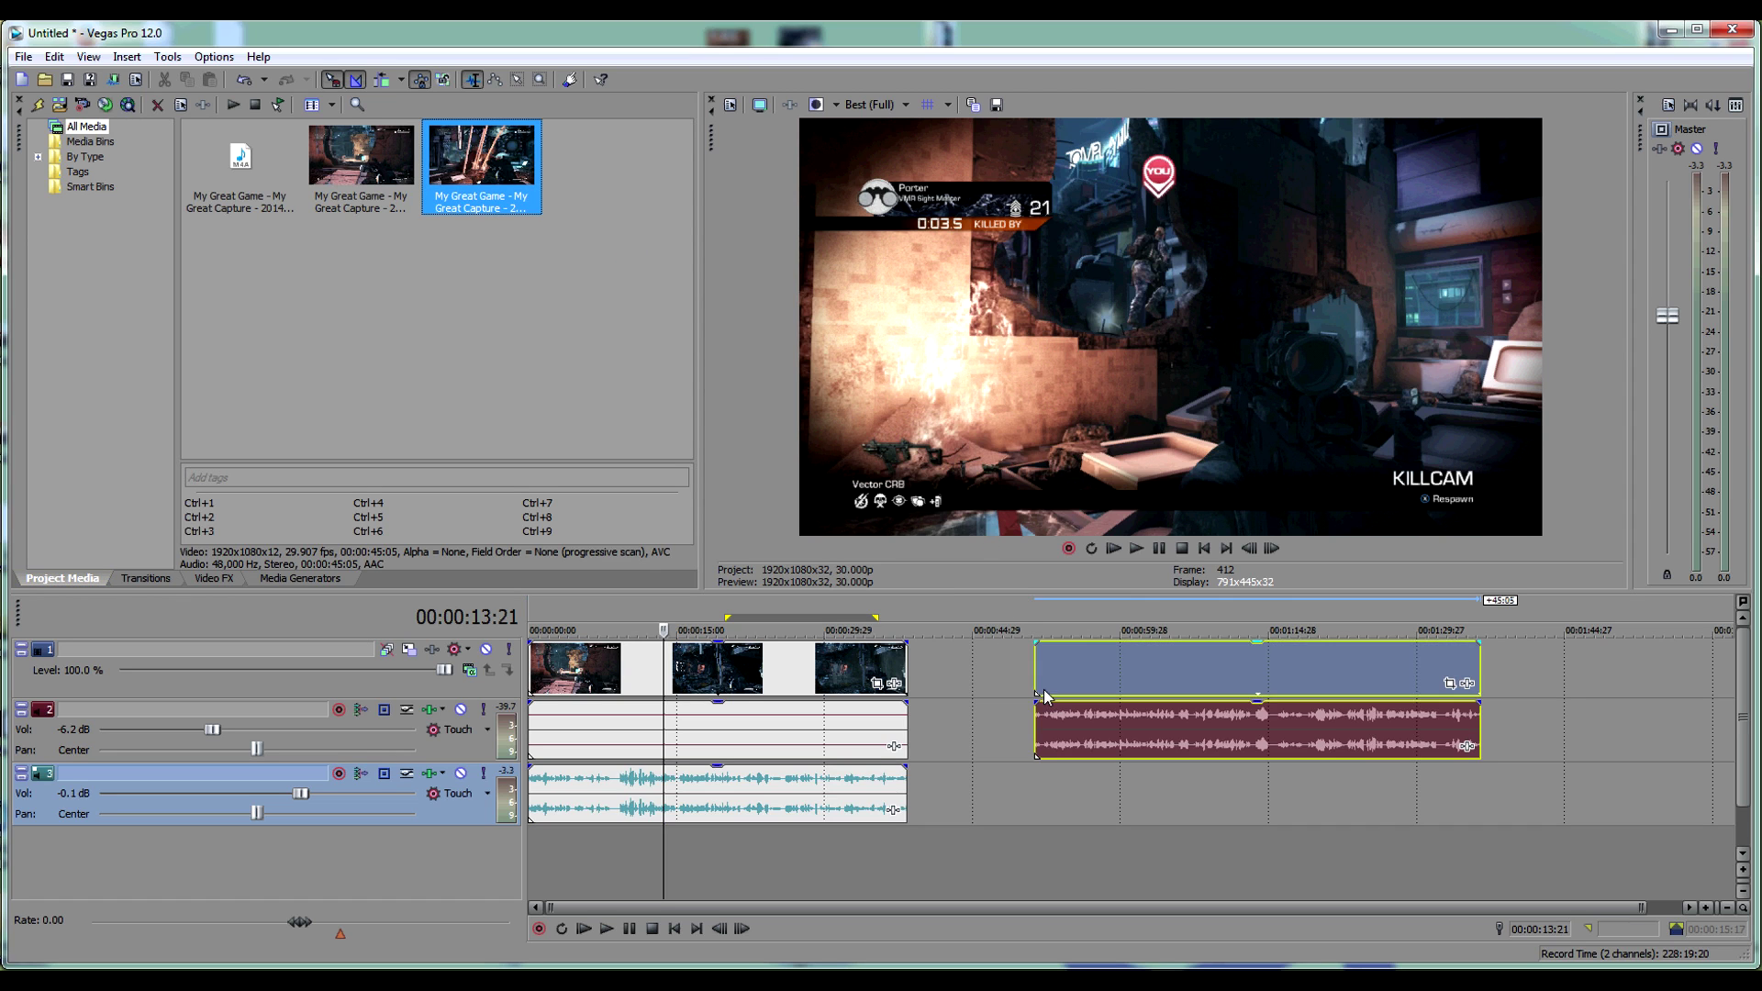
click(1062, 771)
drag(1062, 777, 1139, 777)
click(1160, 674)
right_click(1162, 670)
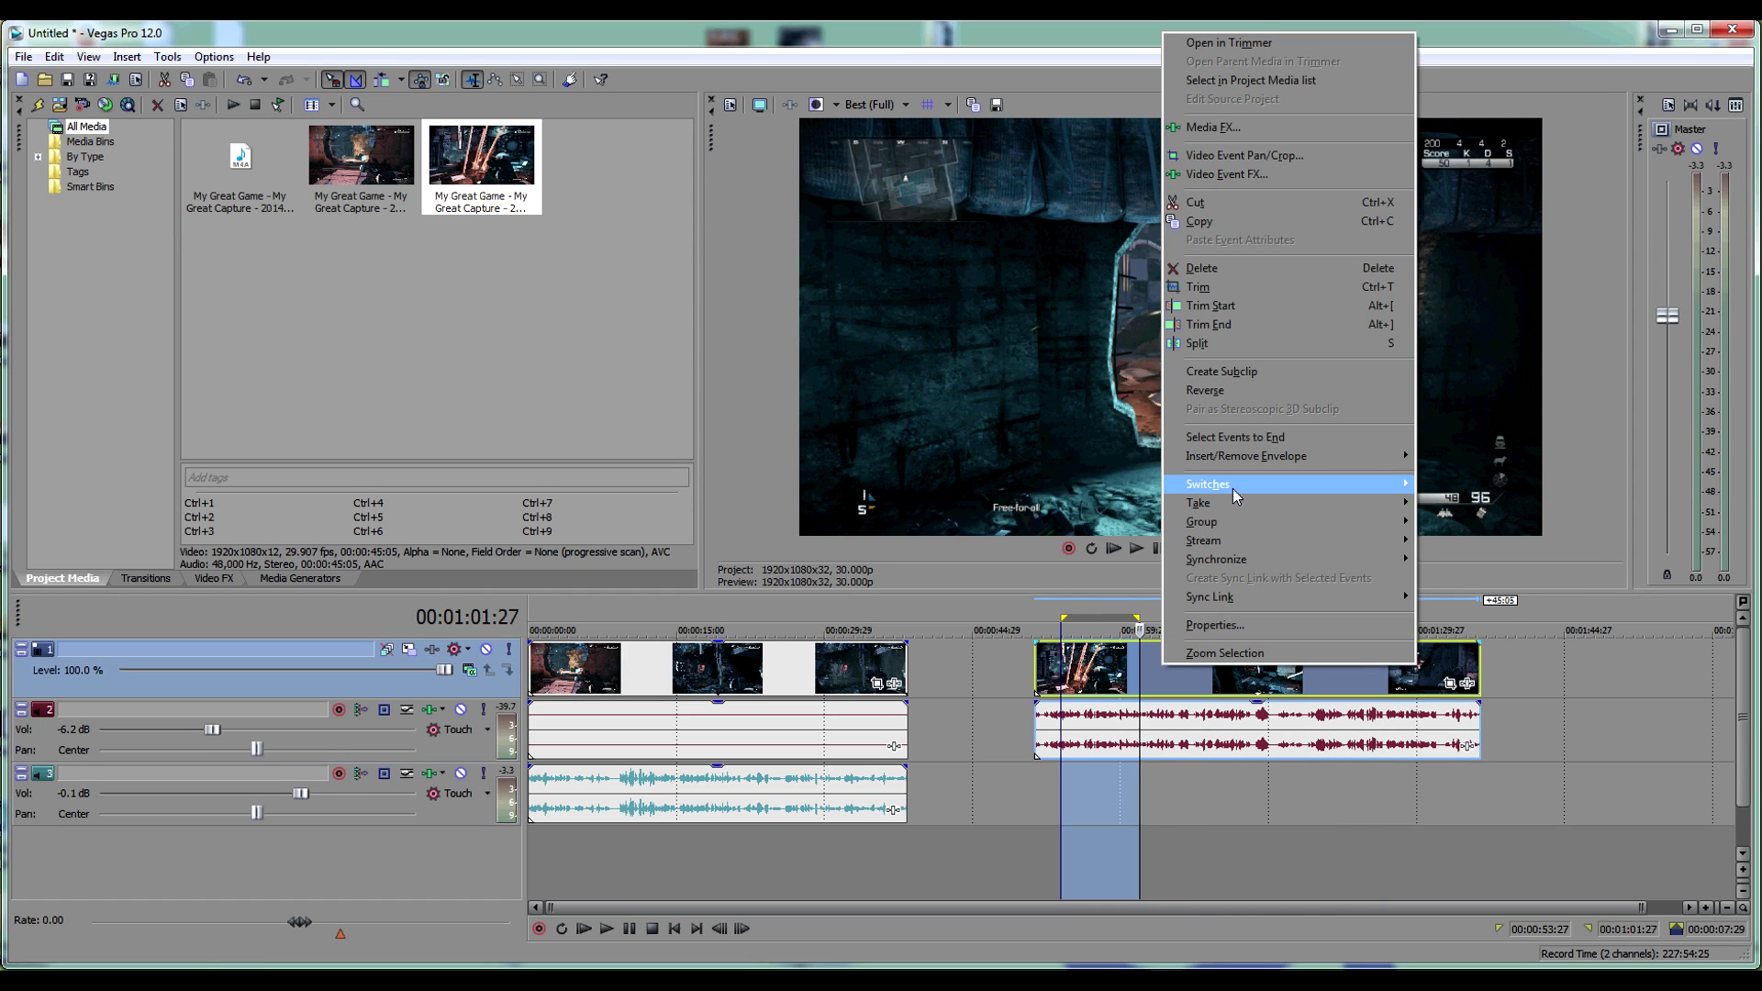
mouse_move(1232, 485)
click(1481, 634)
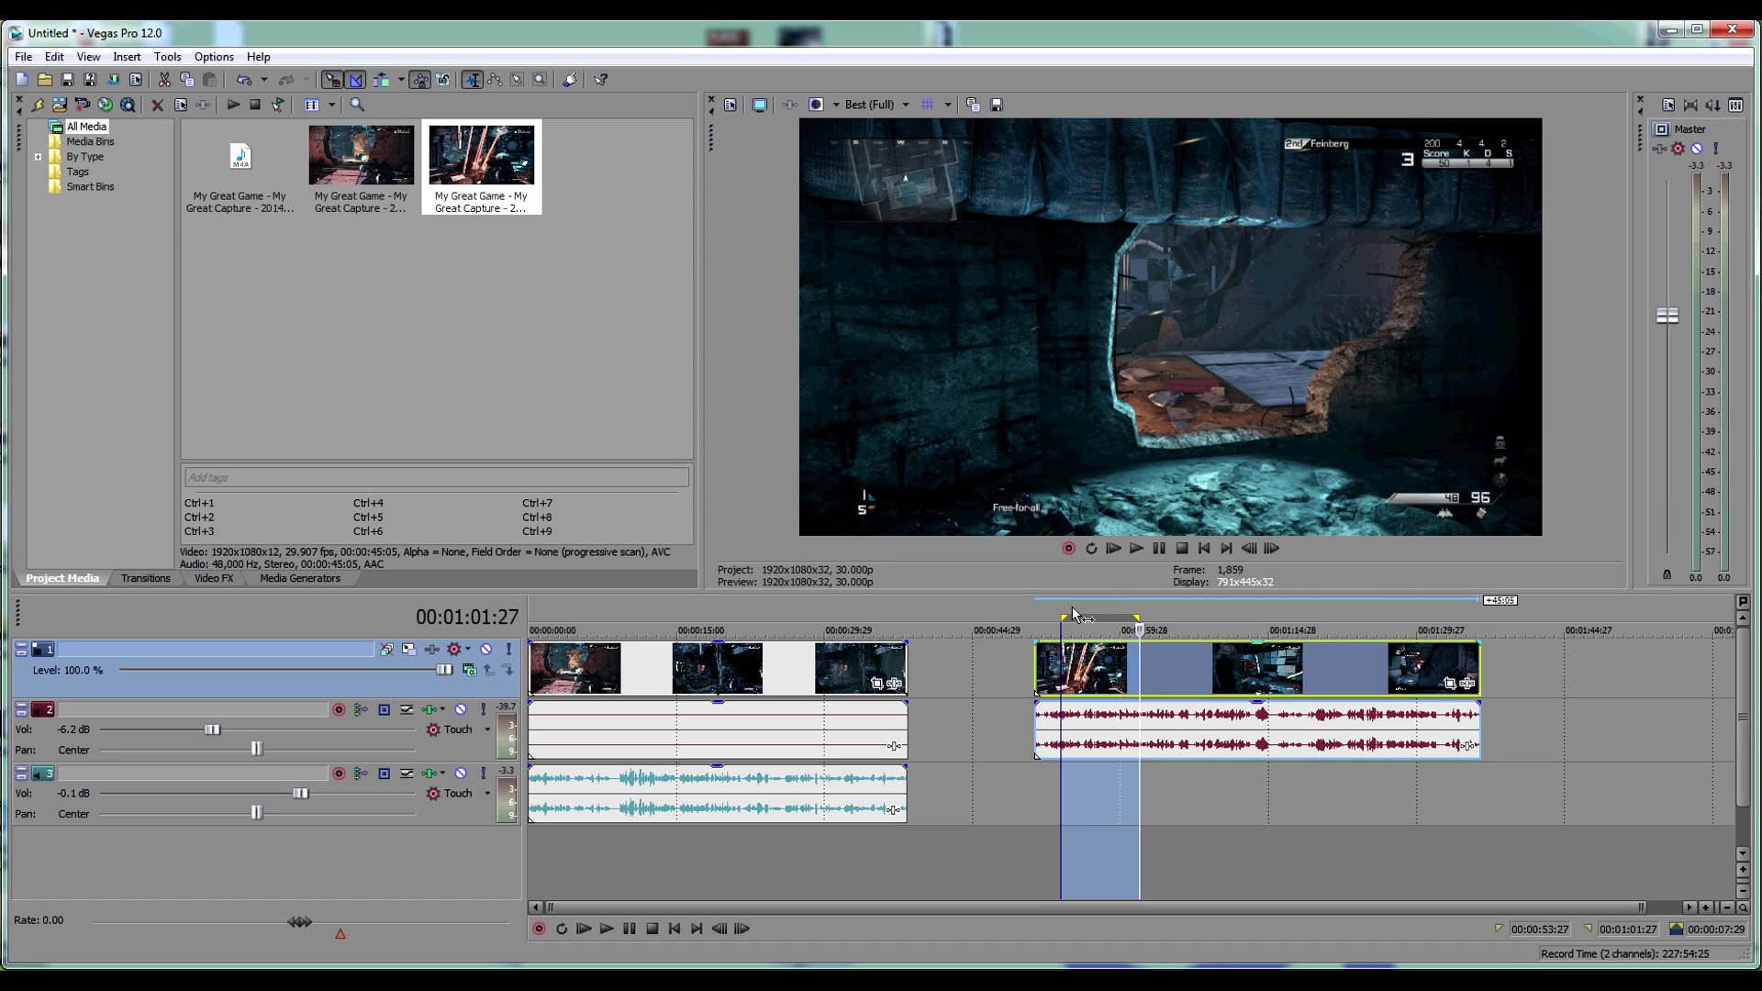
Mark a loop region from about 00:00:53, then a short range on the commentary near 00:00:09
drag(1054, 618, 1107, 583)
drag(1107, 642, 1107, 642)
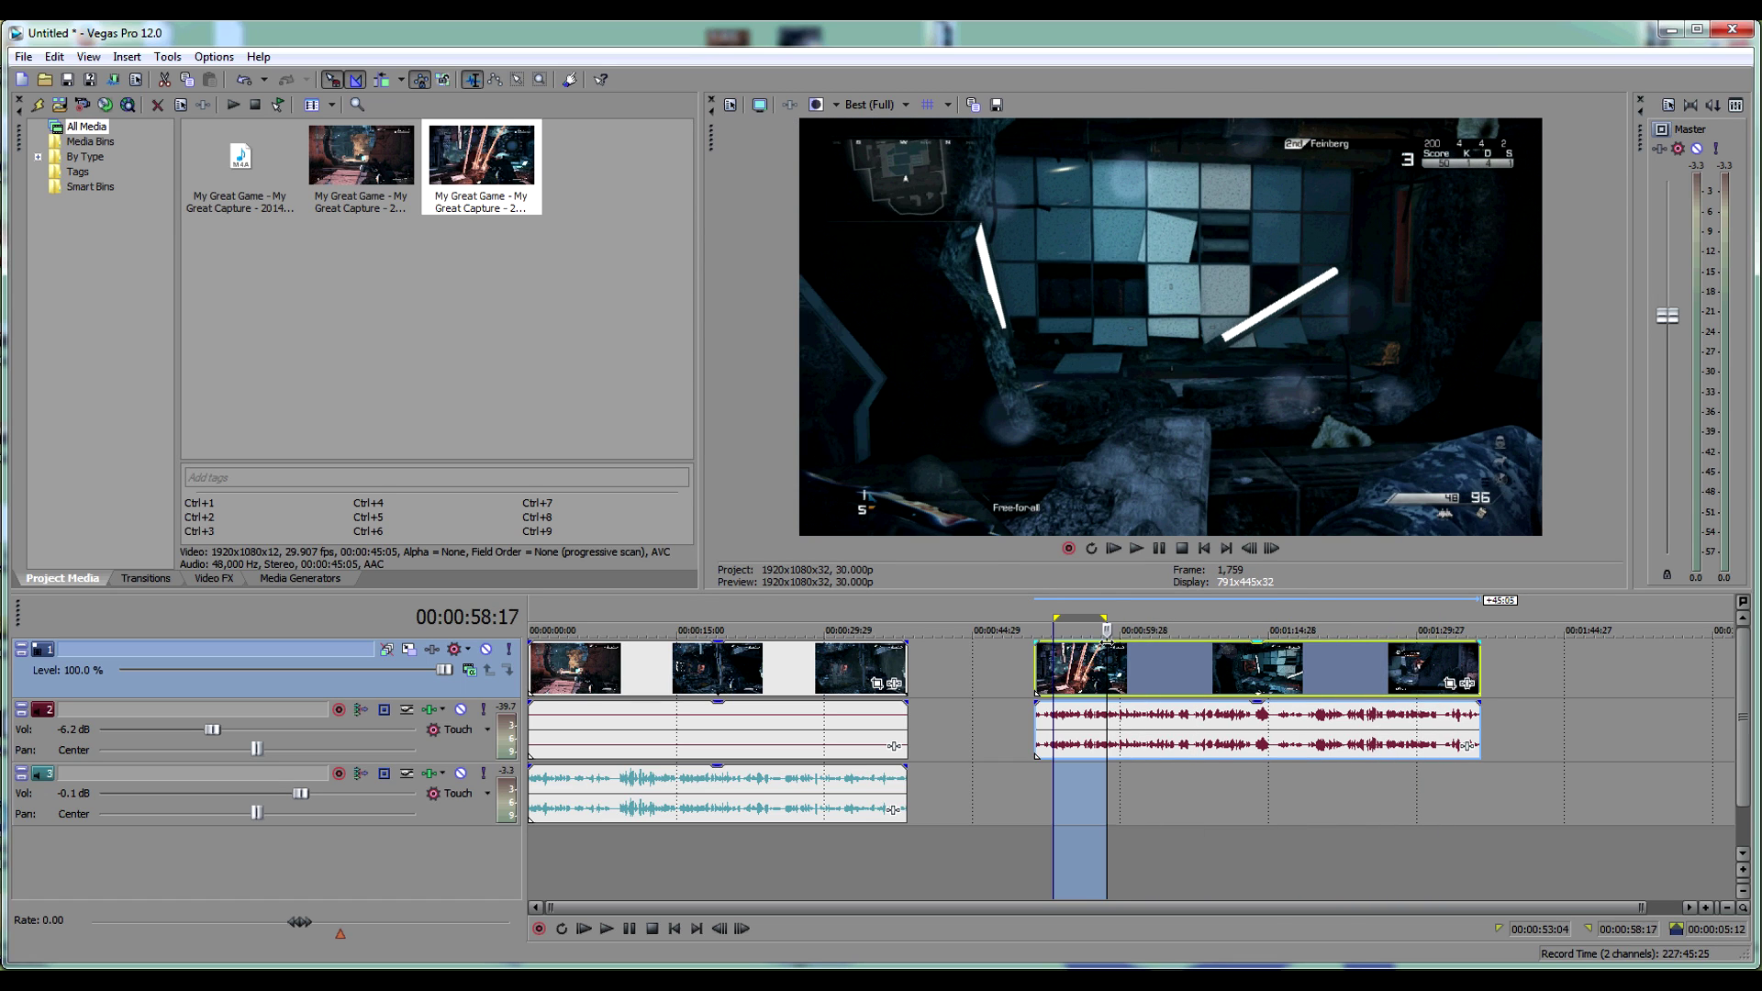
click(775, 808)
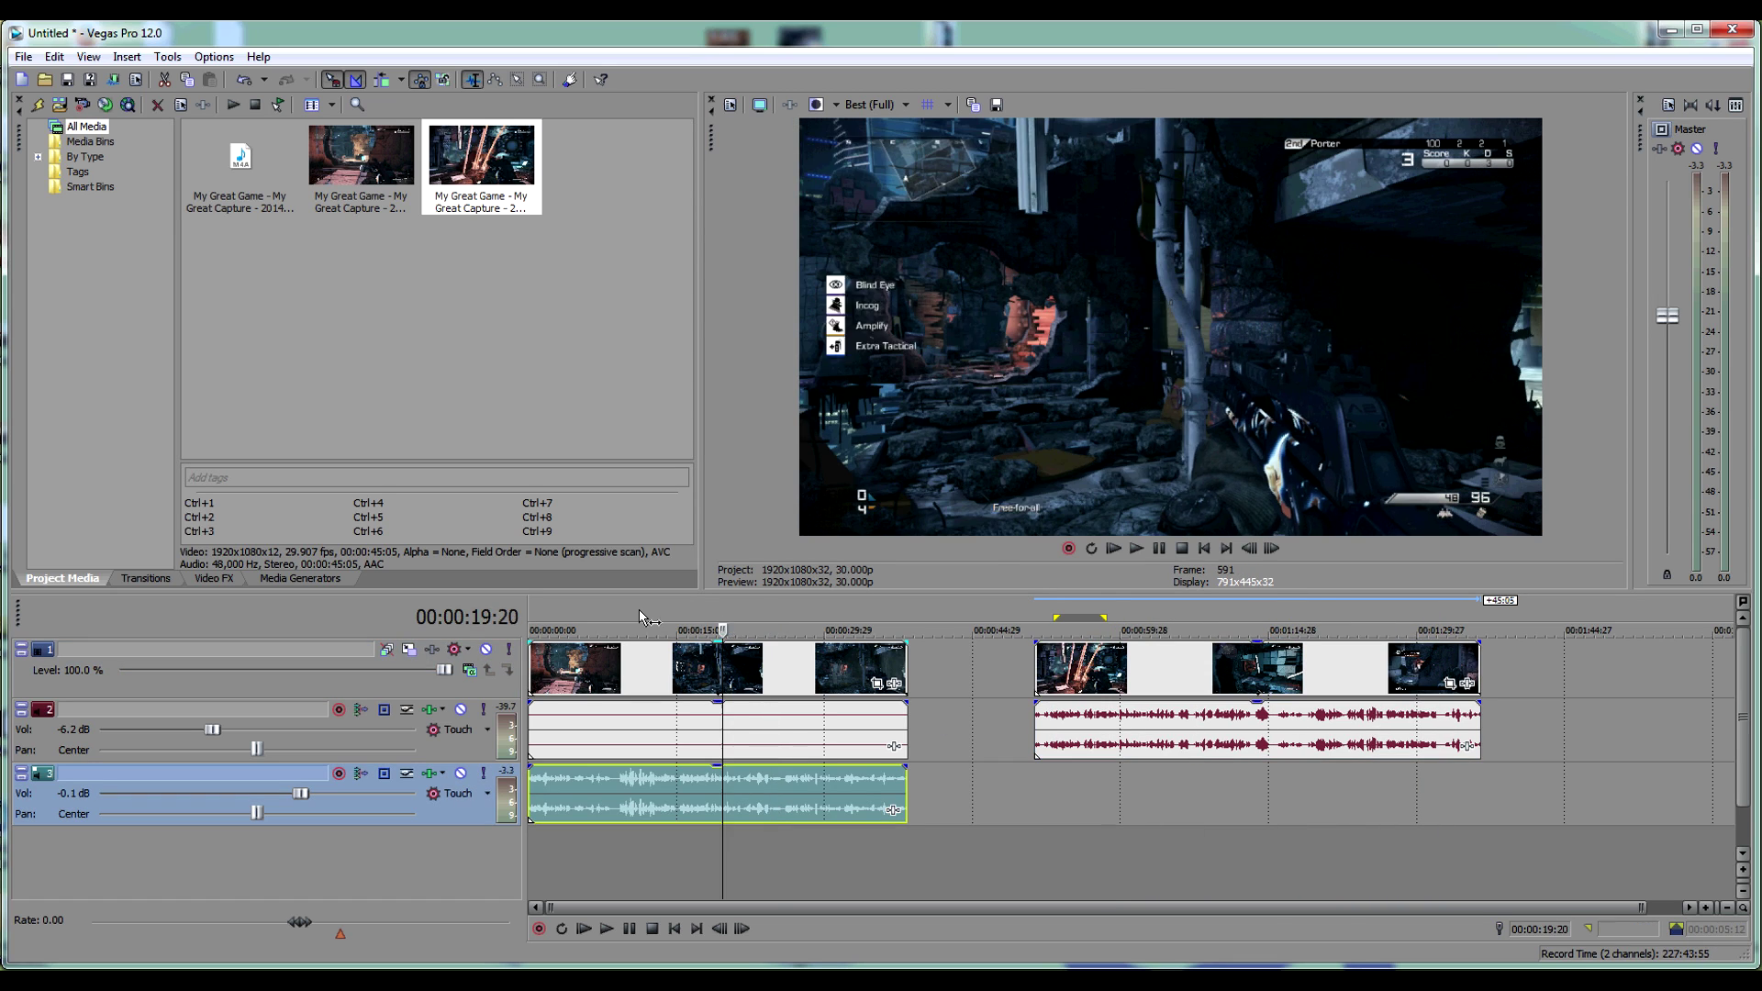
drag(639, 609, 840, 614)
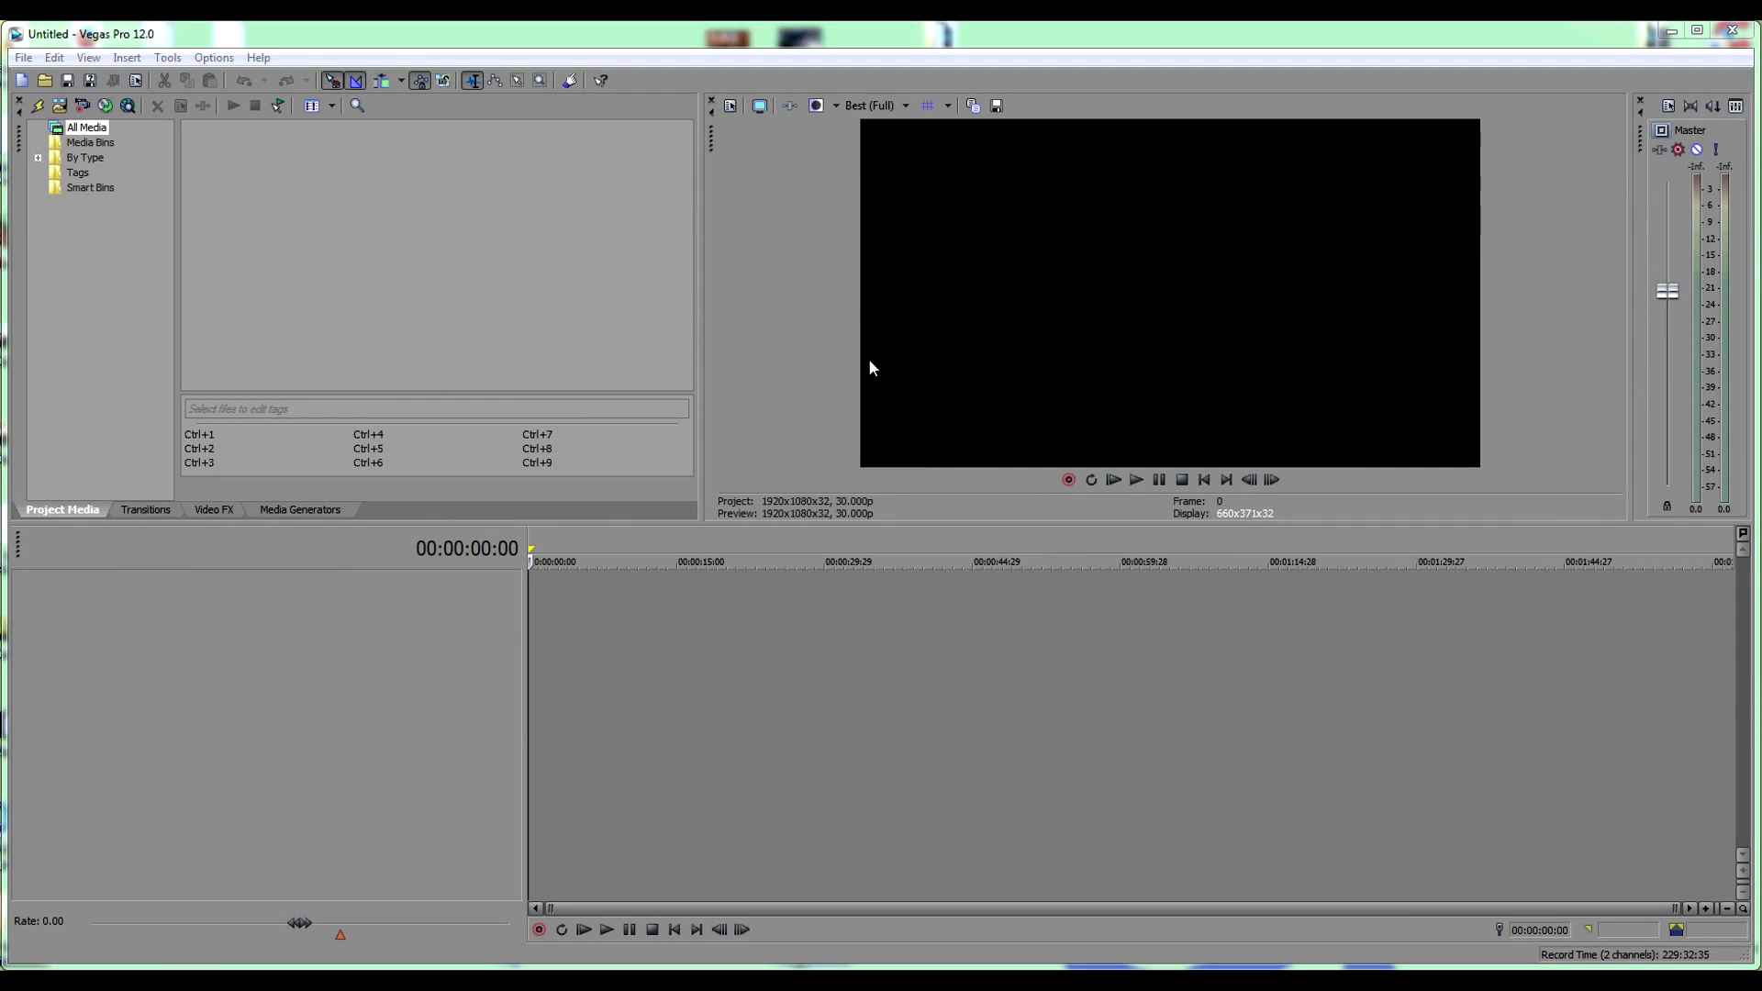
click(60, 106)
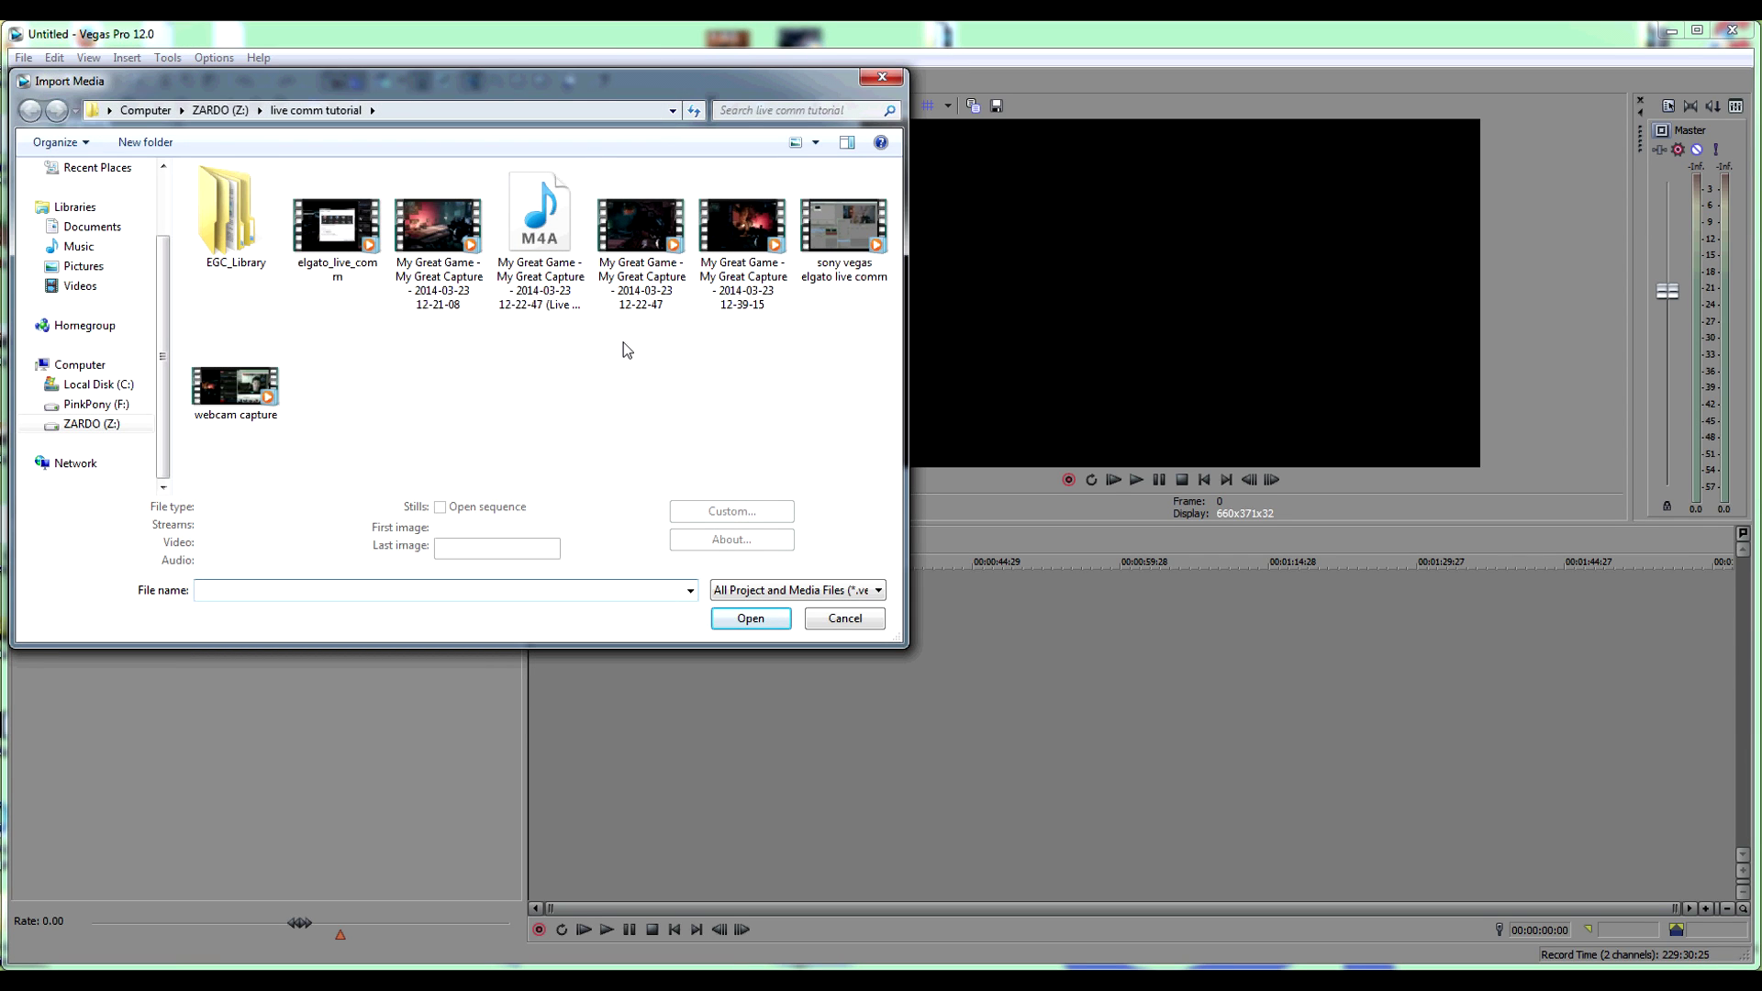
click(740, 275)
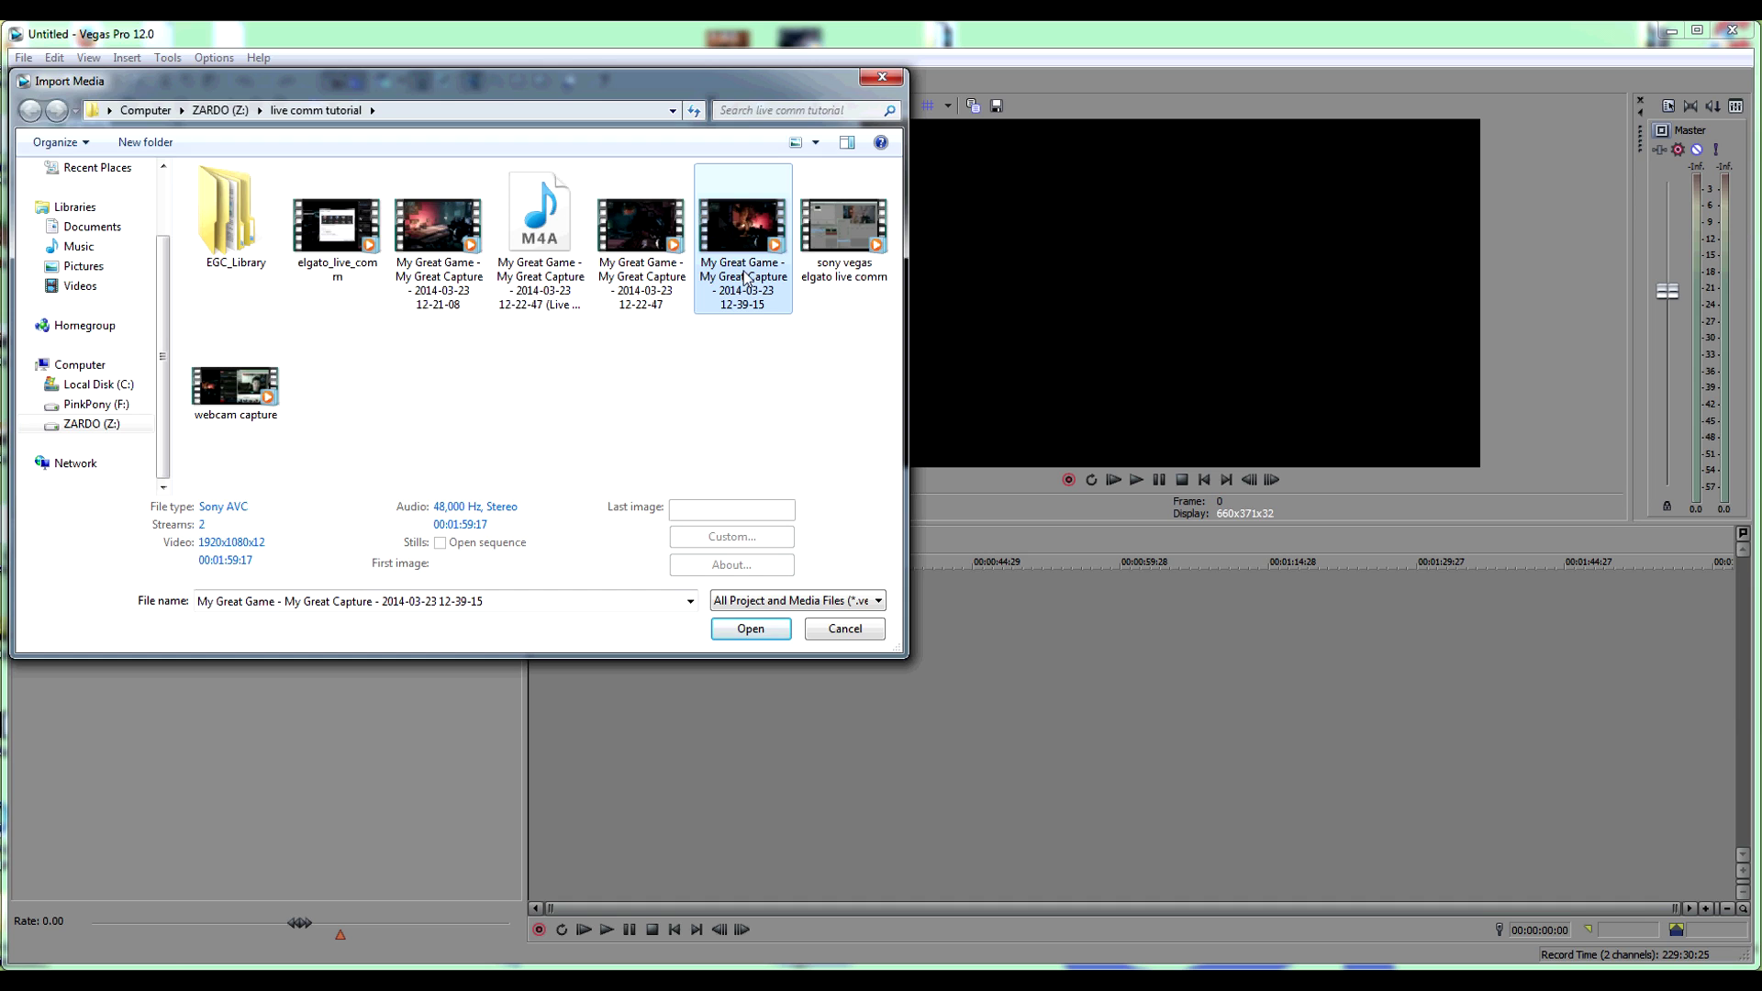
click(749, 632)
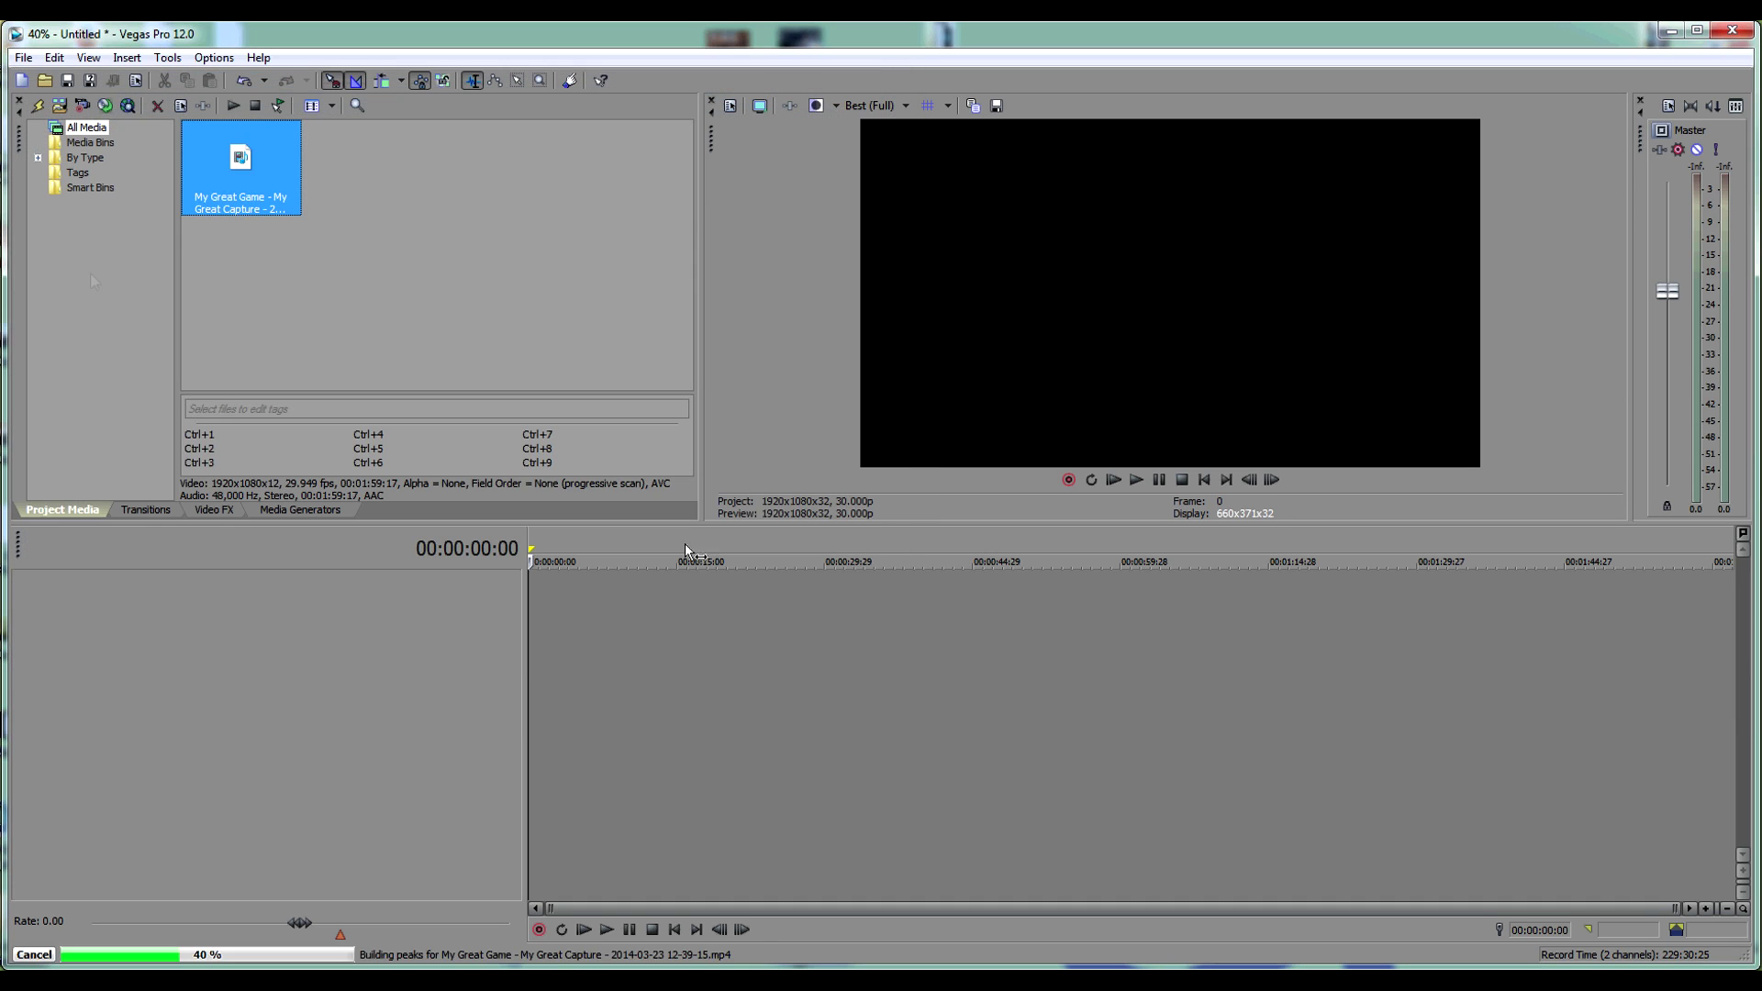
Import Video 40.wmv from Videos > Logitech Webcam, then drag the gameplay capture onto the timeline
click(112, 111)
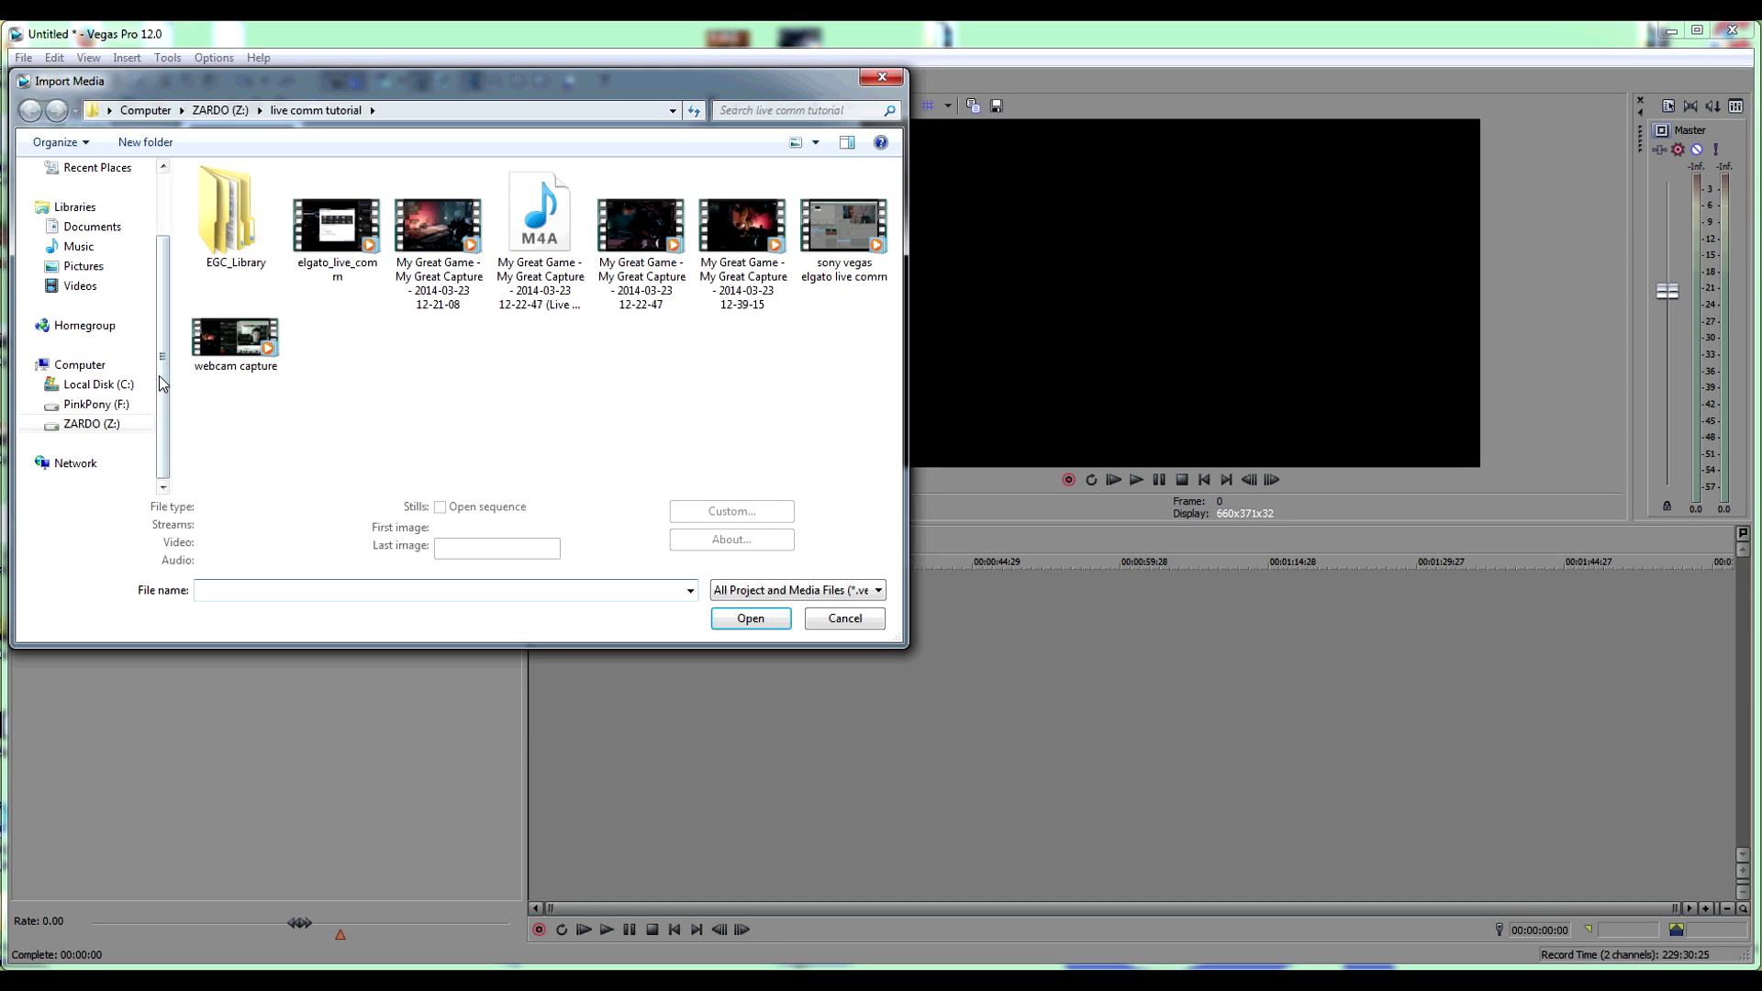
click(80, 288)
double_click(332, 275)
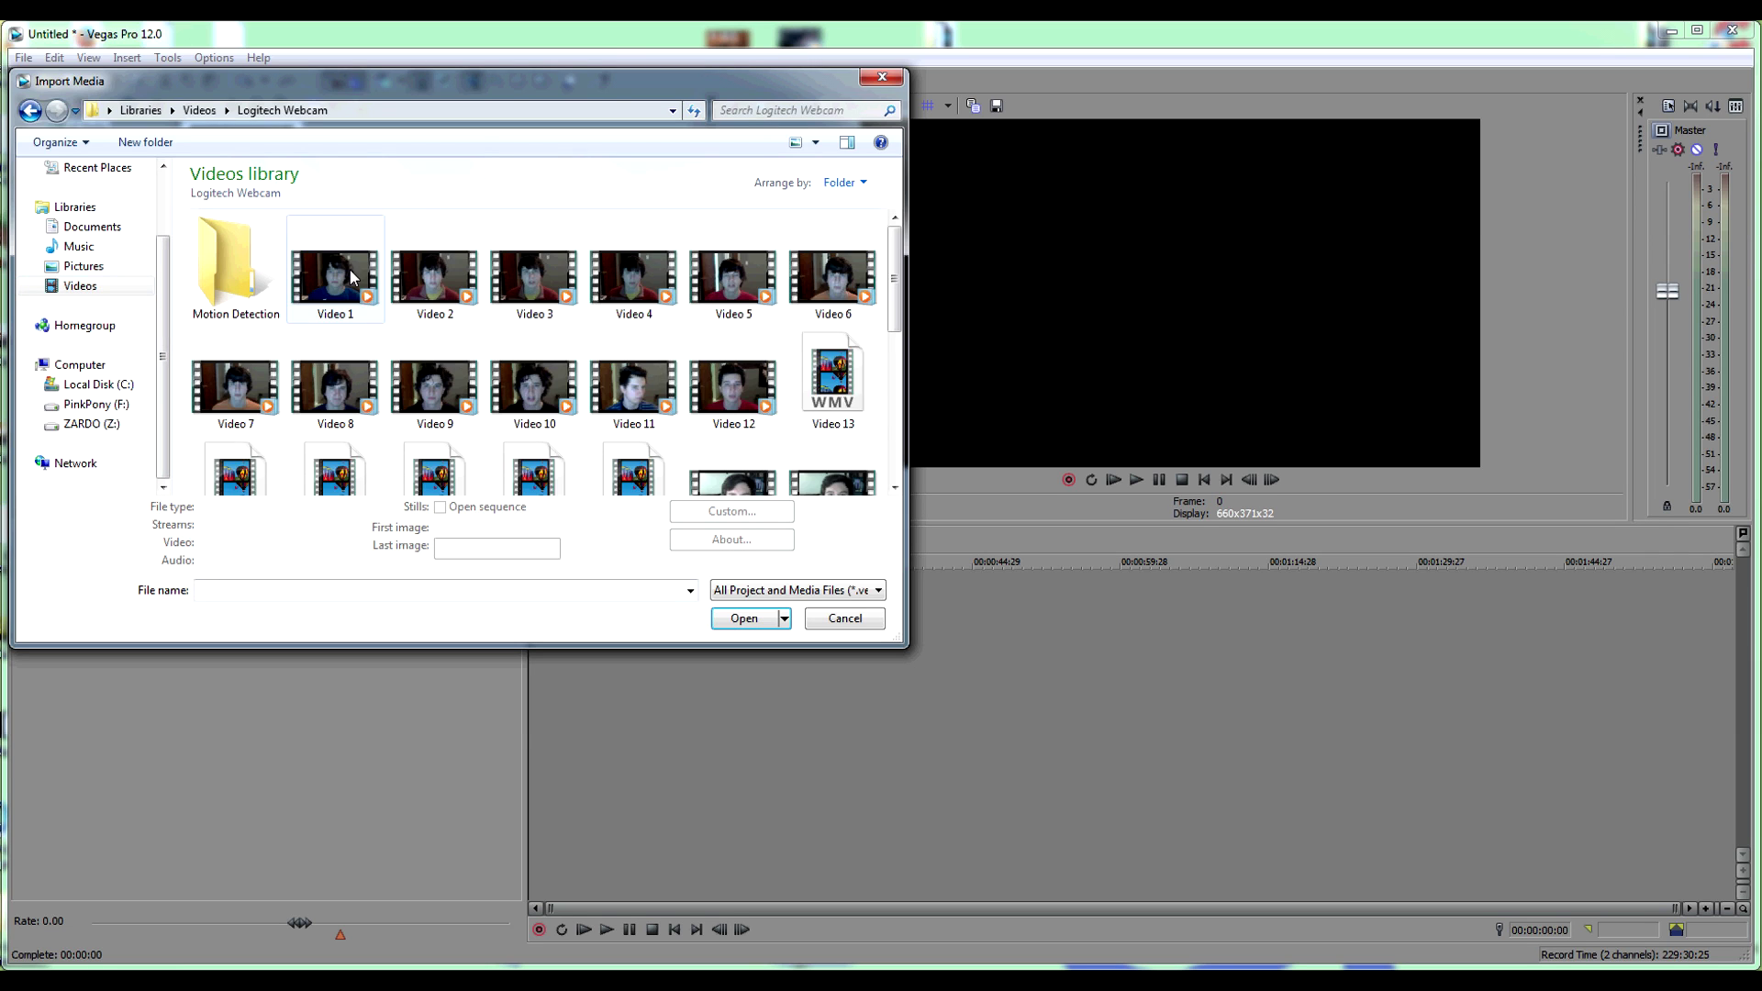
drag(895, 271, 894, 404)
click(832, 457)
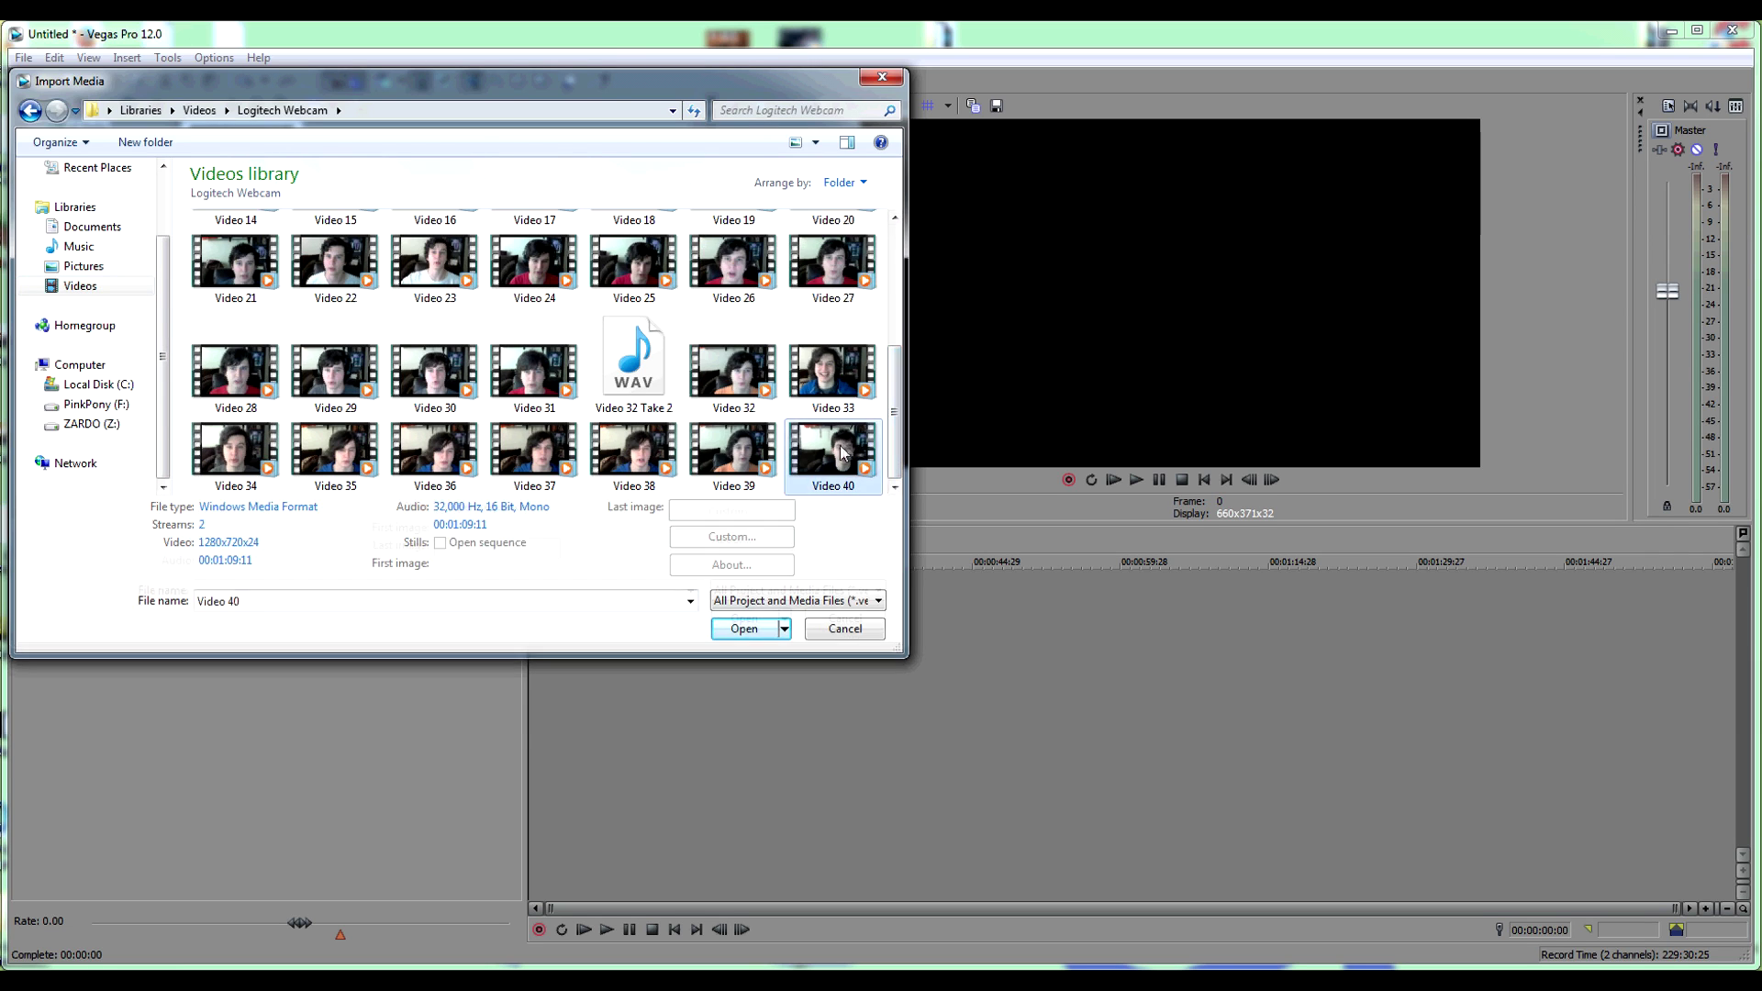
click(744, 618)
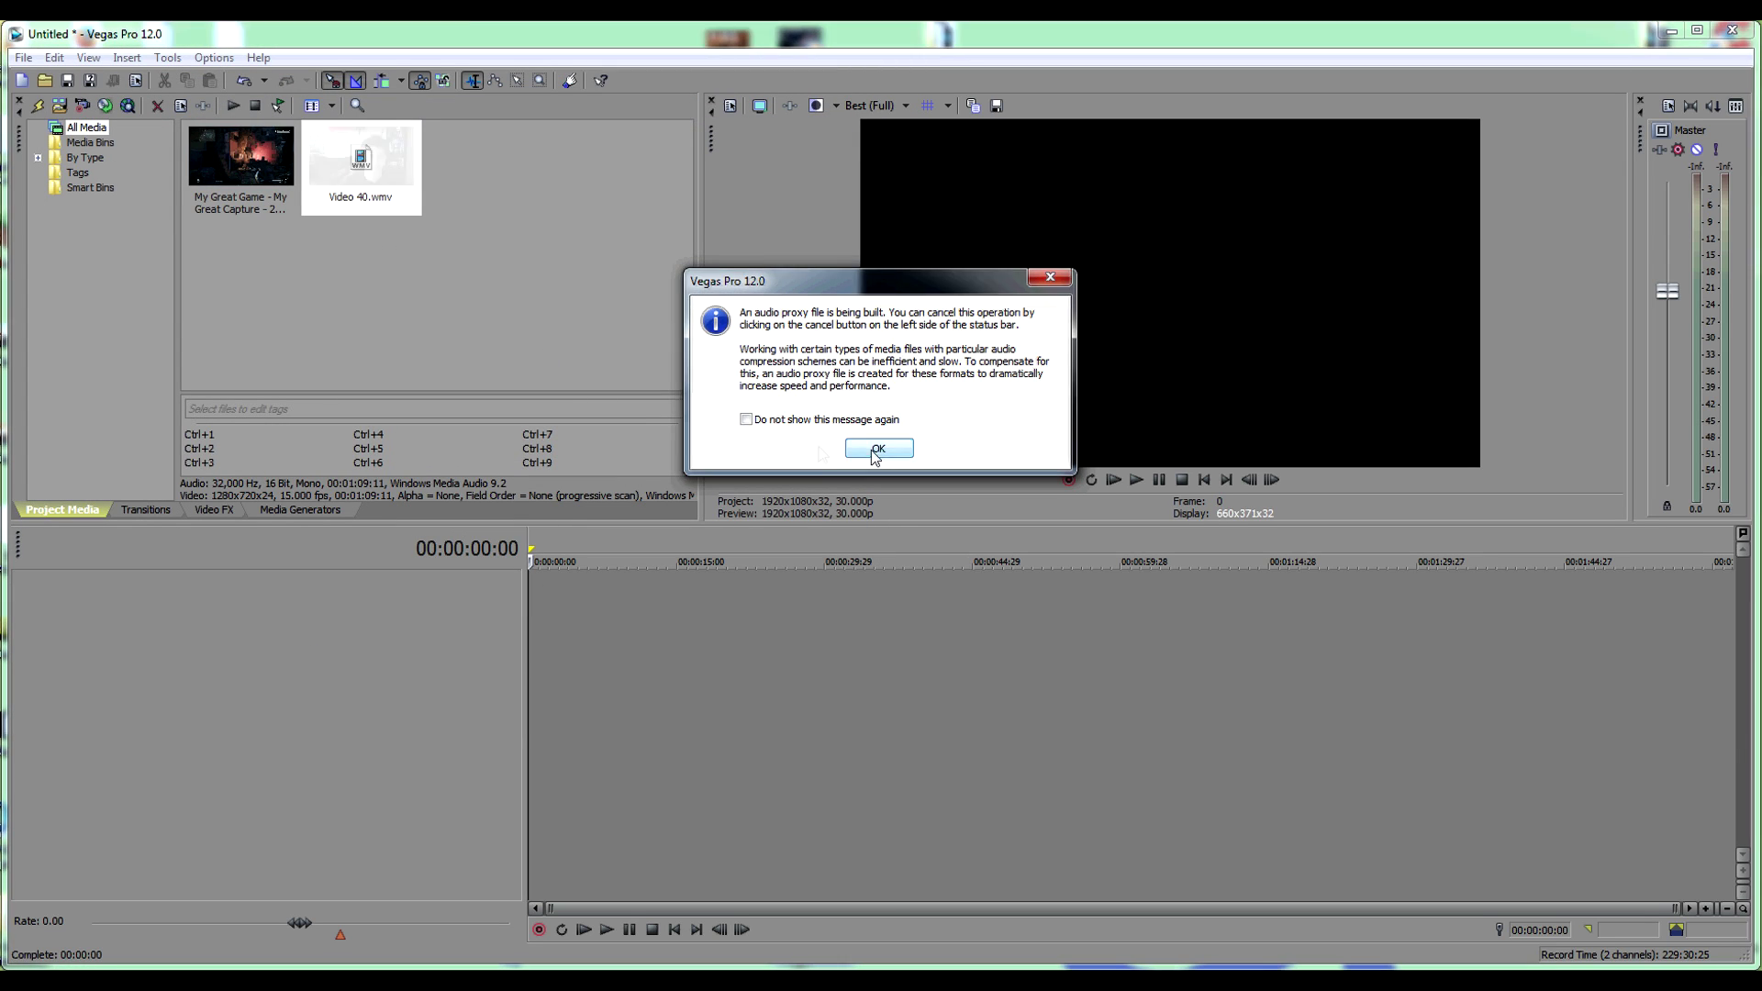
click(879, 442)
drag(331, 331, 493, 612)
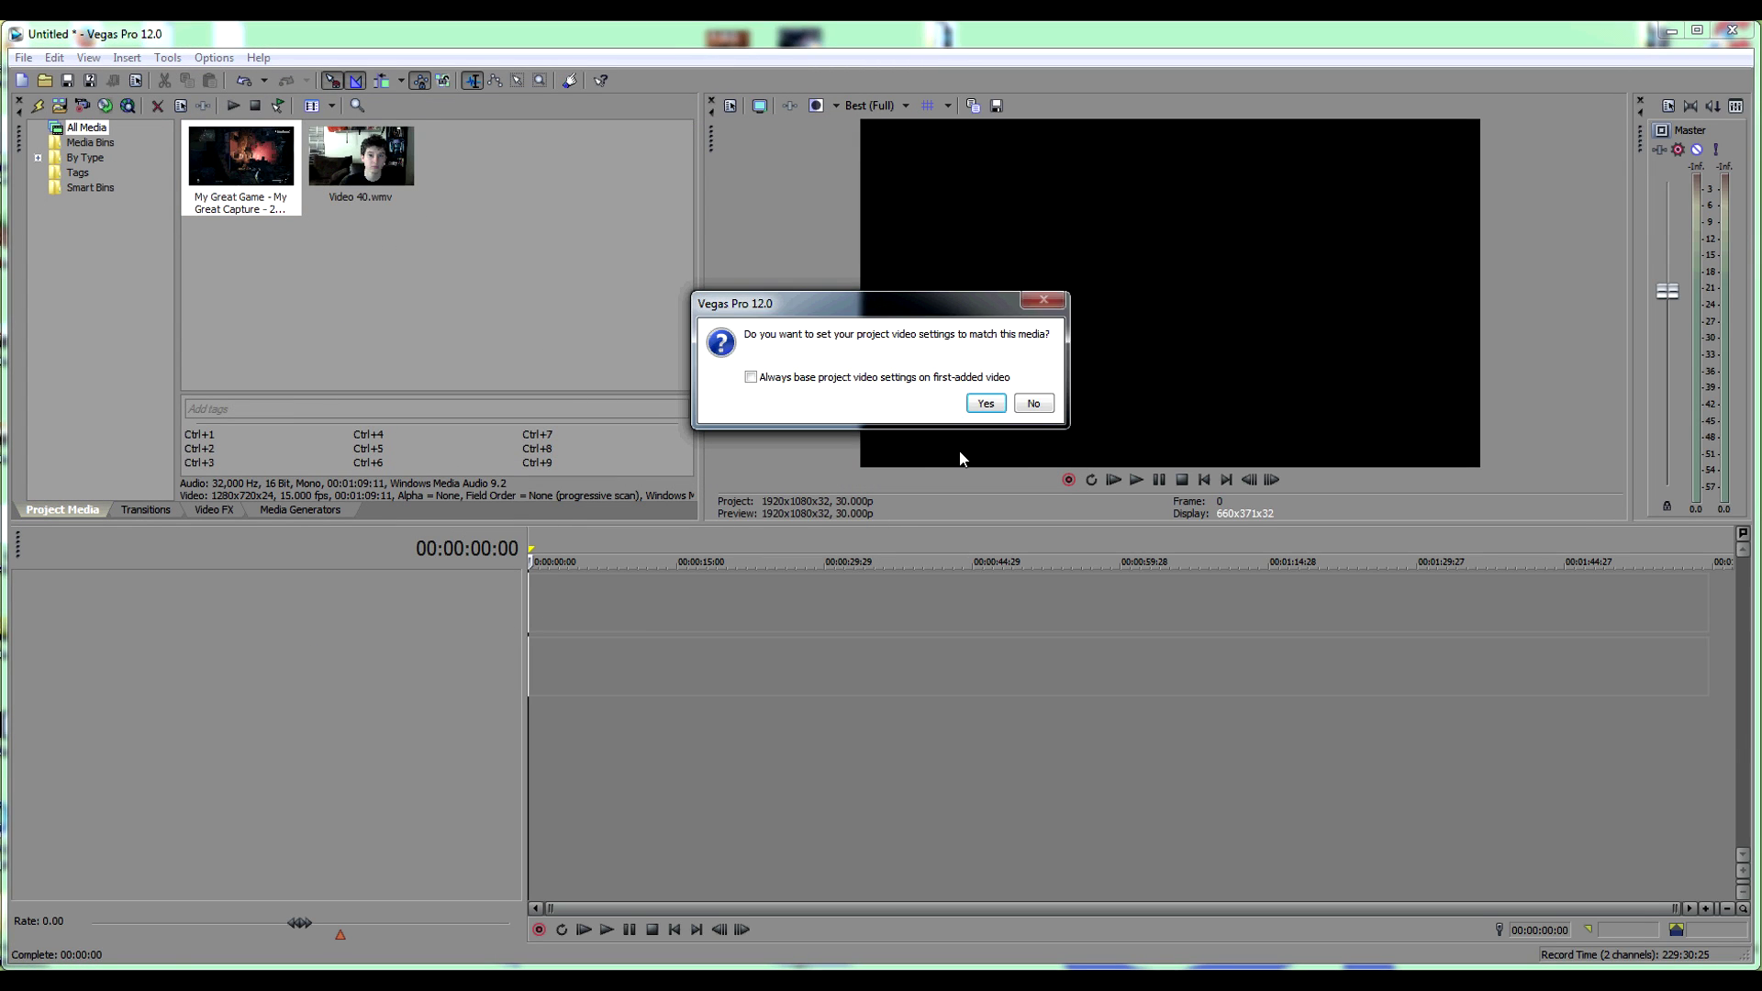
Answer the match-project-settings prompt and change a switch on the gameplay event
click(1034, 401)
right_click(831, 583)
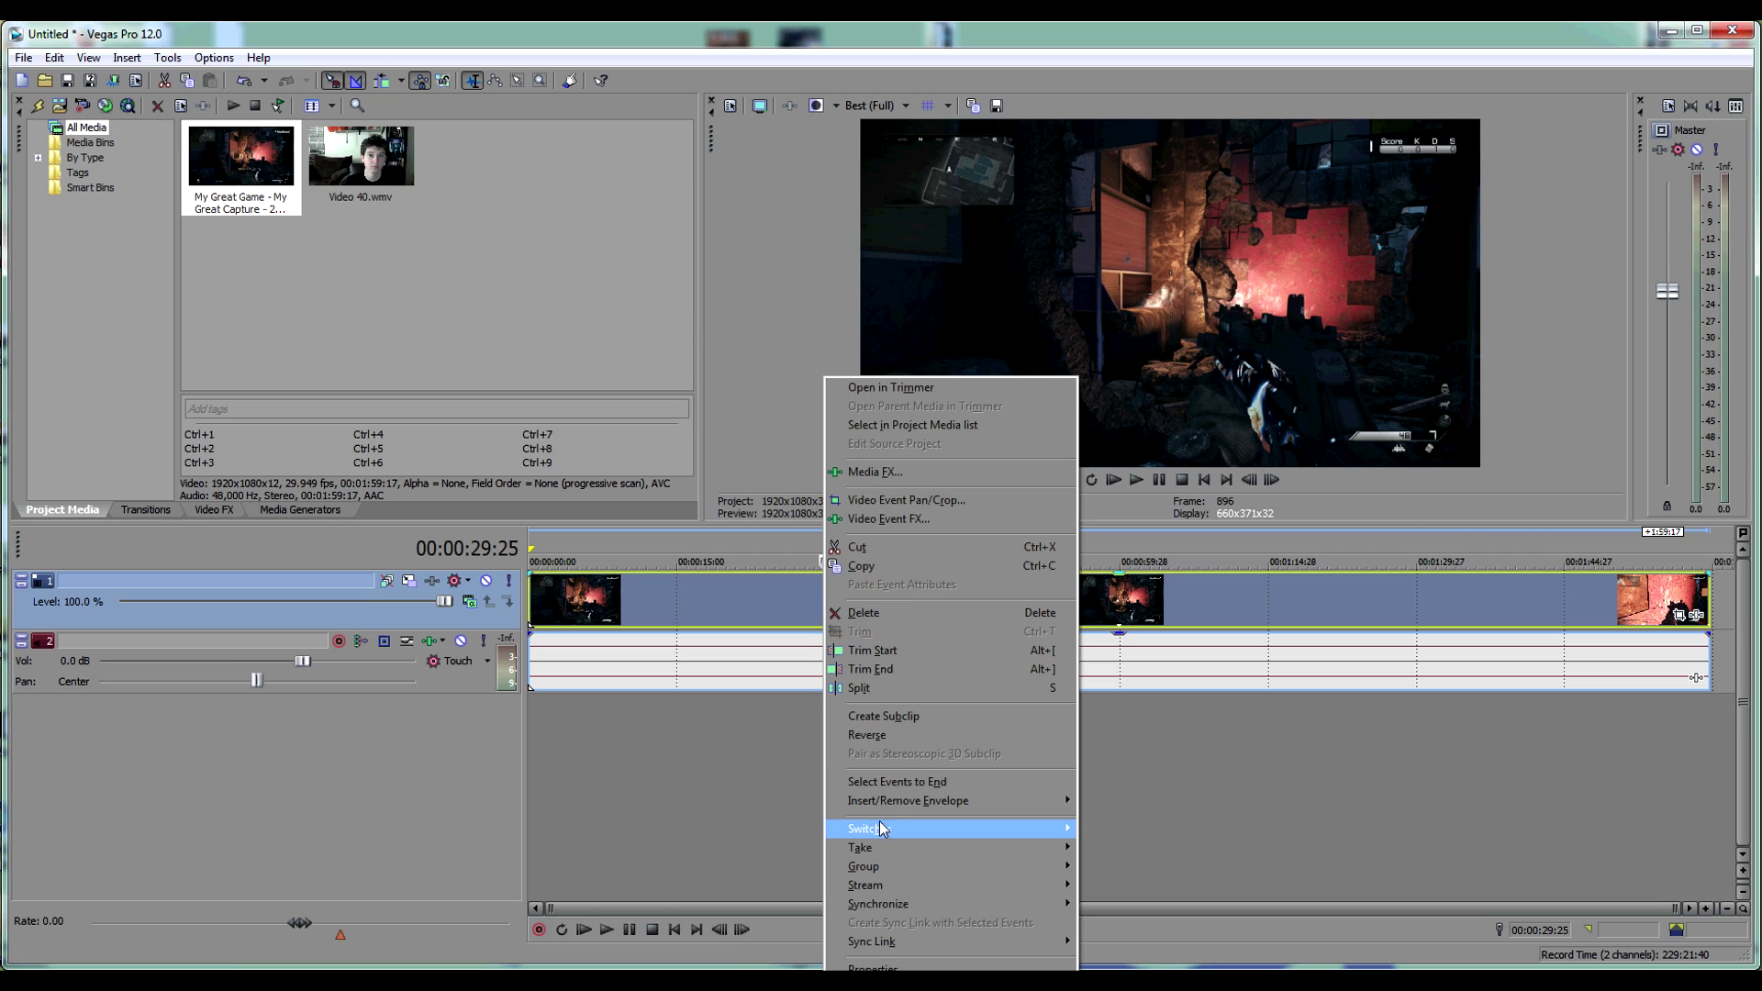
mouse_move(869, 829)
click(1083, 865)
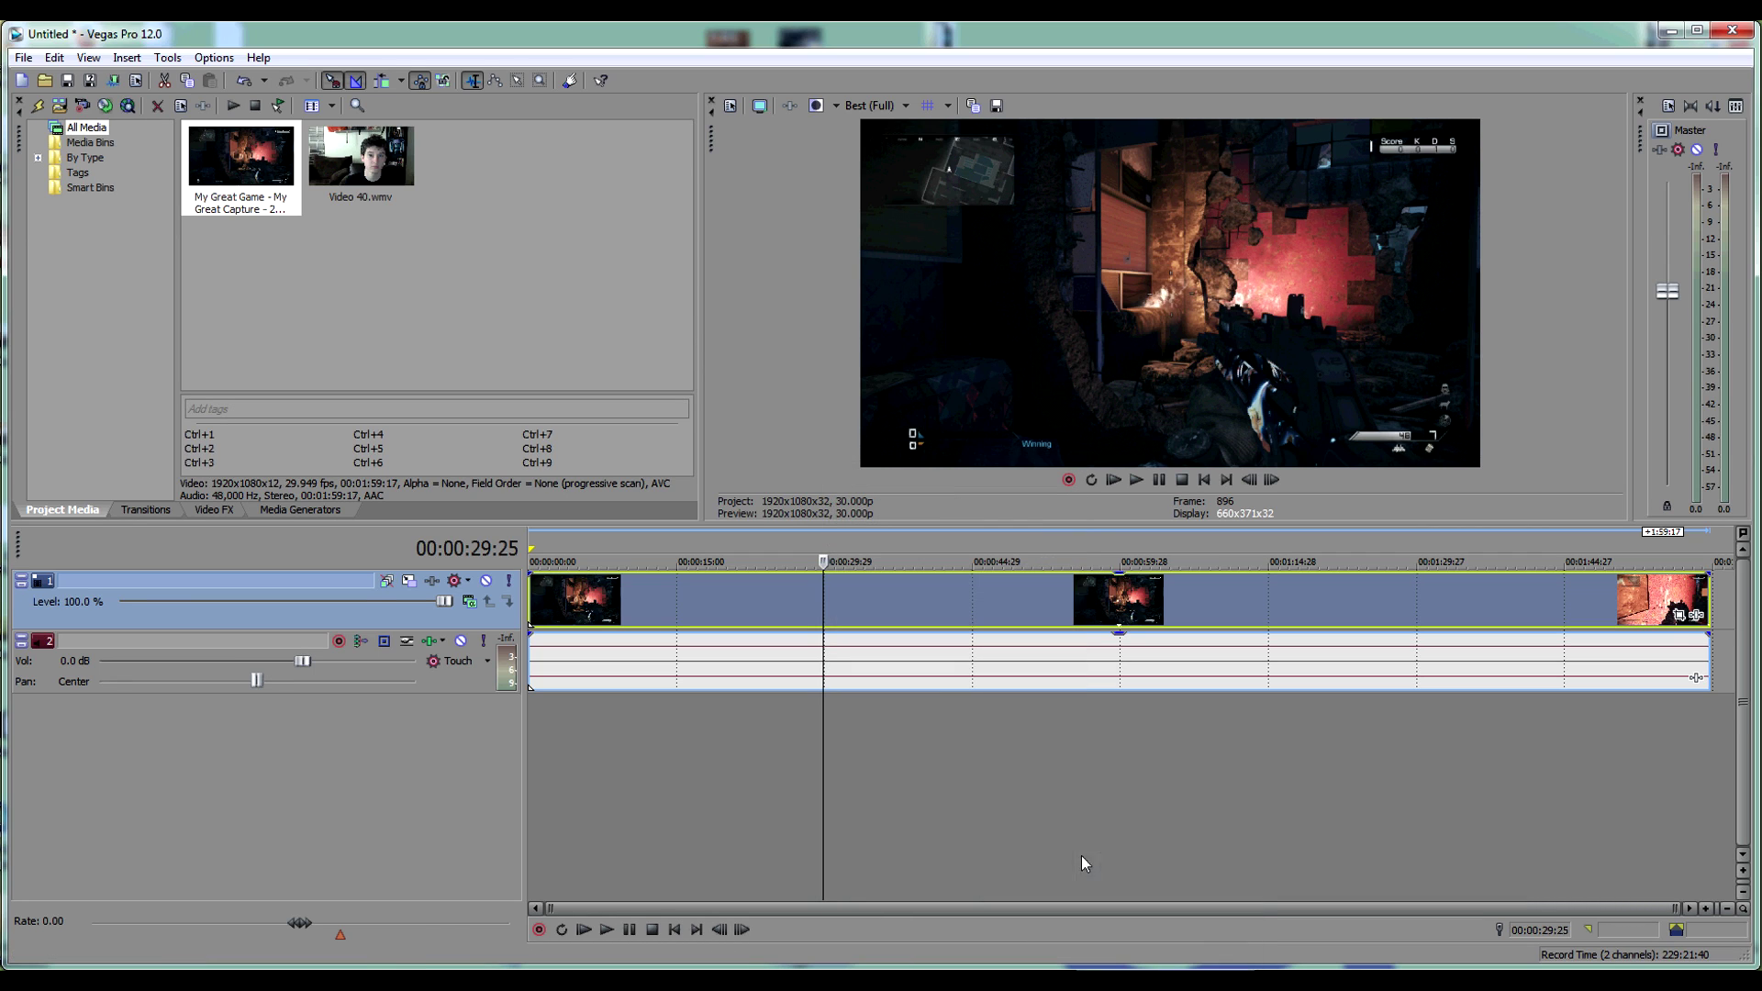
Insert a new top video track and place the Video 40 webcam clip on it
right_click(1714, 608)
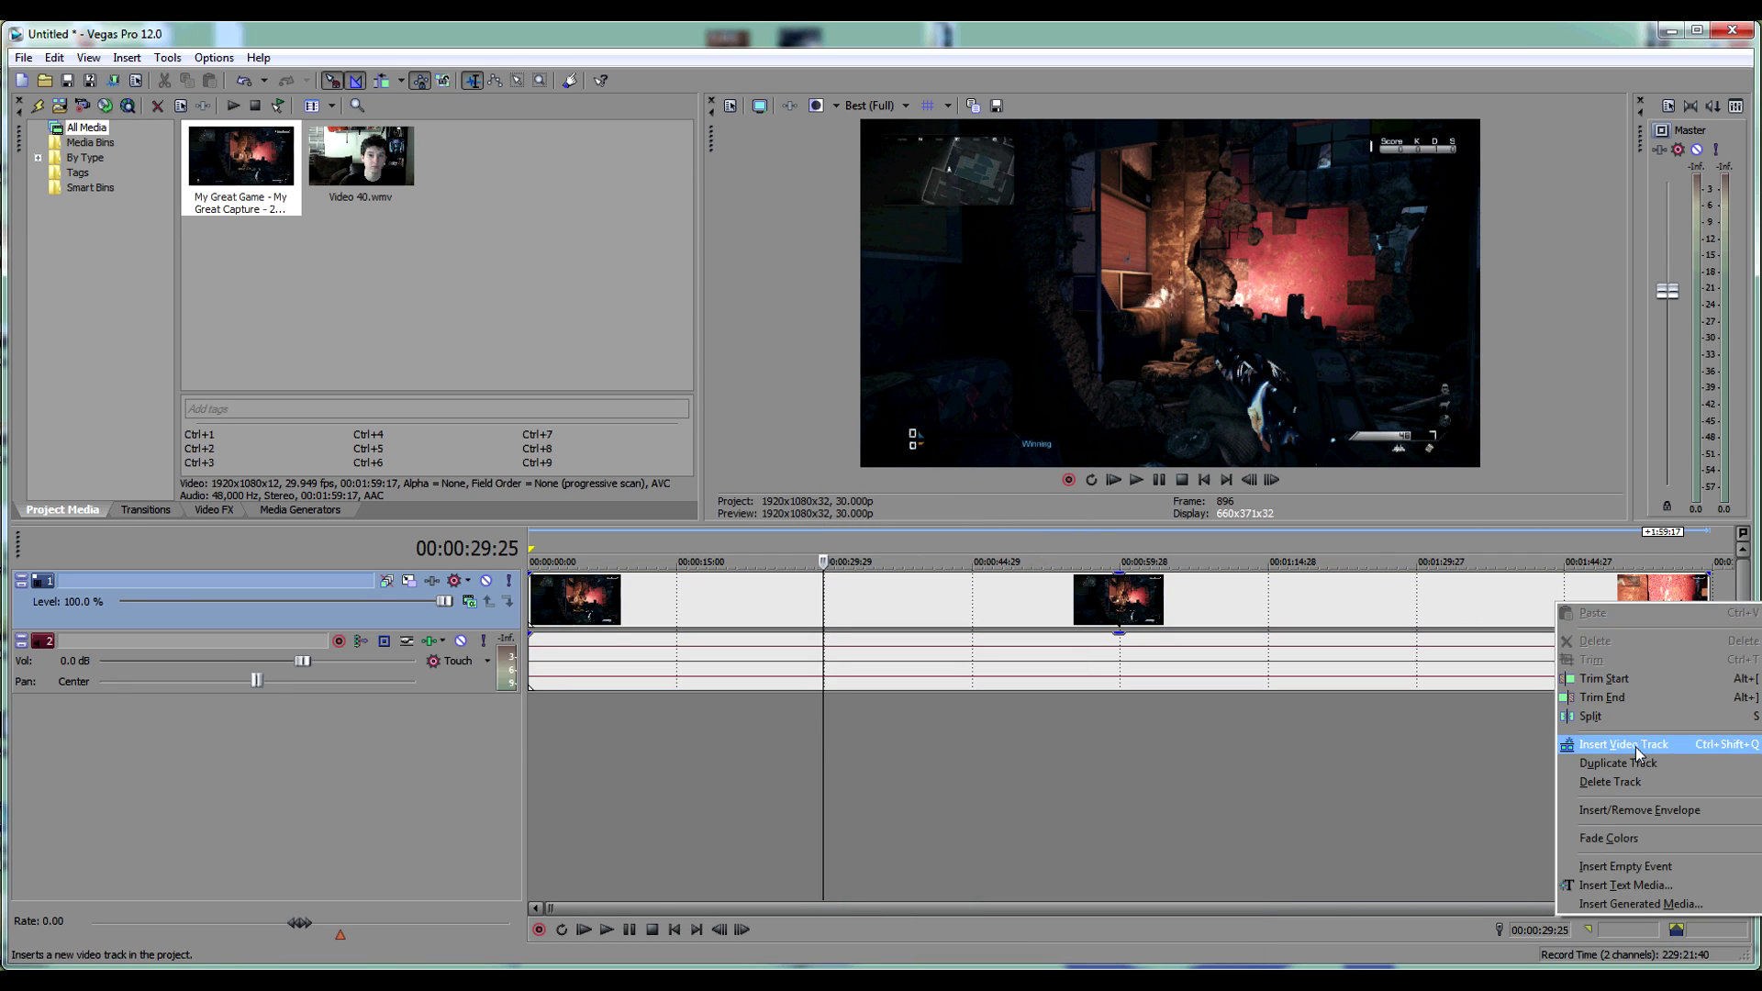
click(1613, 745)
drag(376, 168, 533, 596)
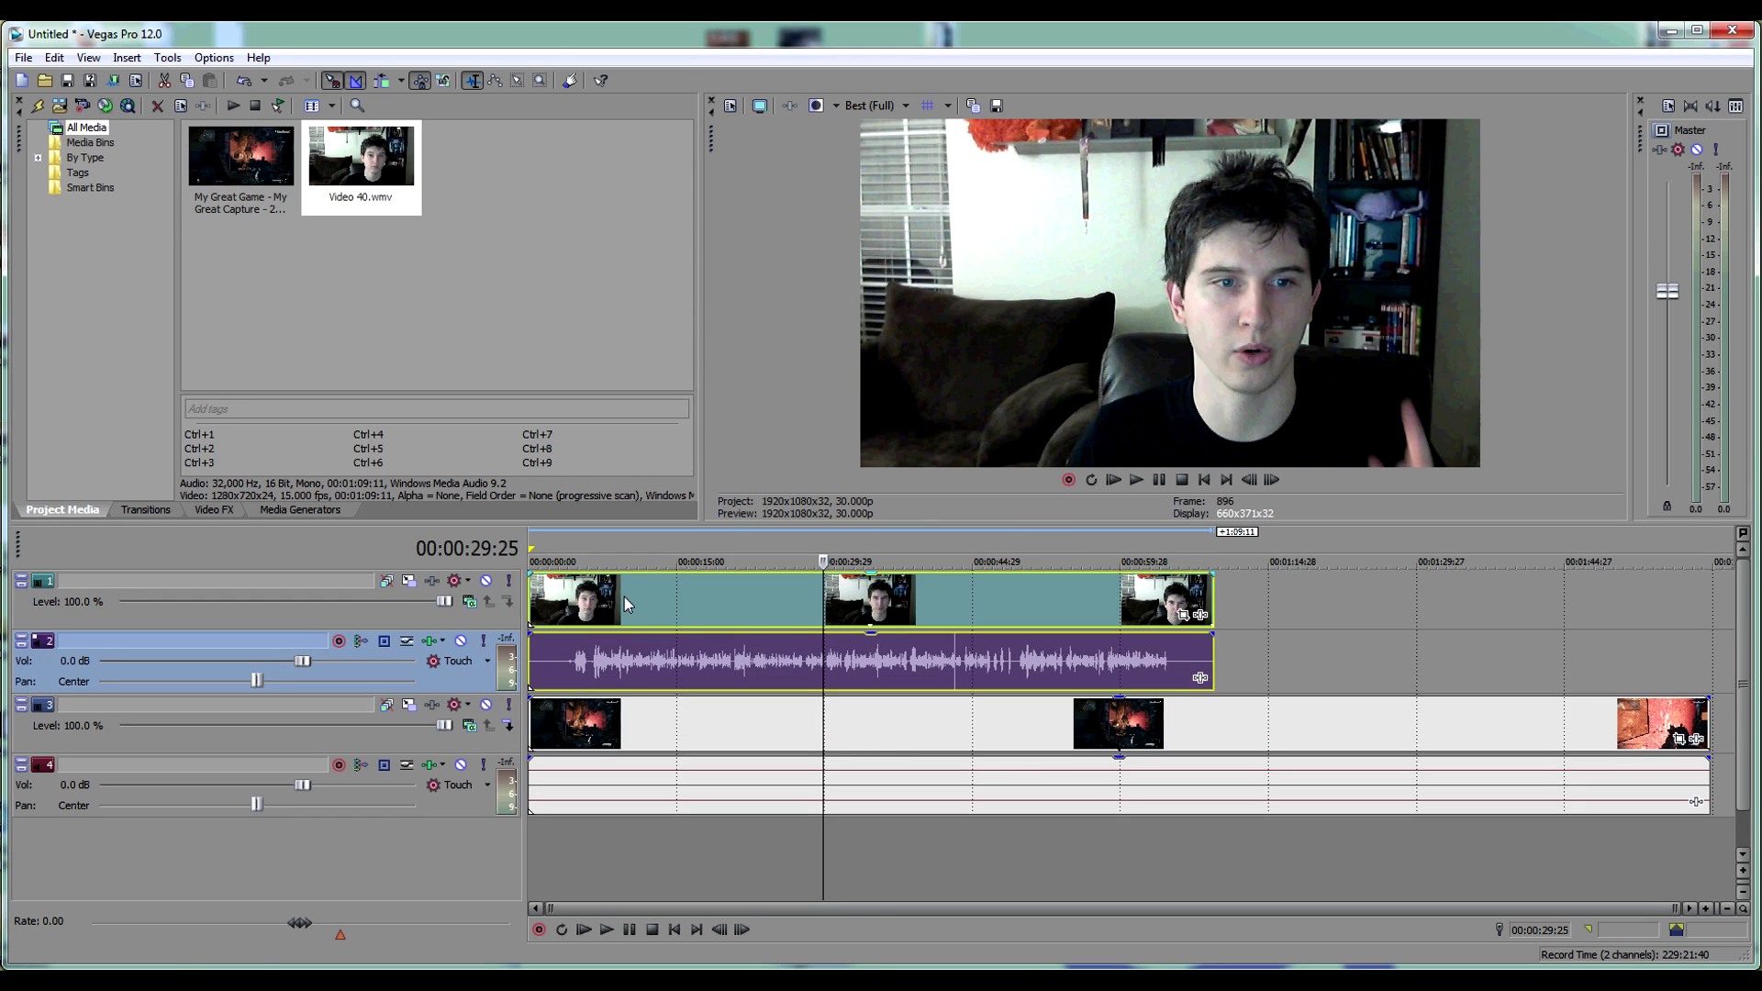
Force-resample the webcam clip and lower its audio track to about -0.9 dB
right_click(624, 596)
mouse_move(698, 828)
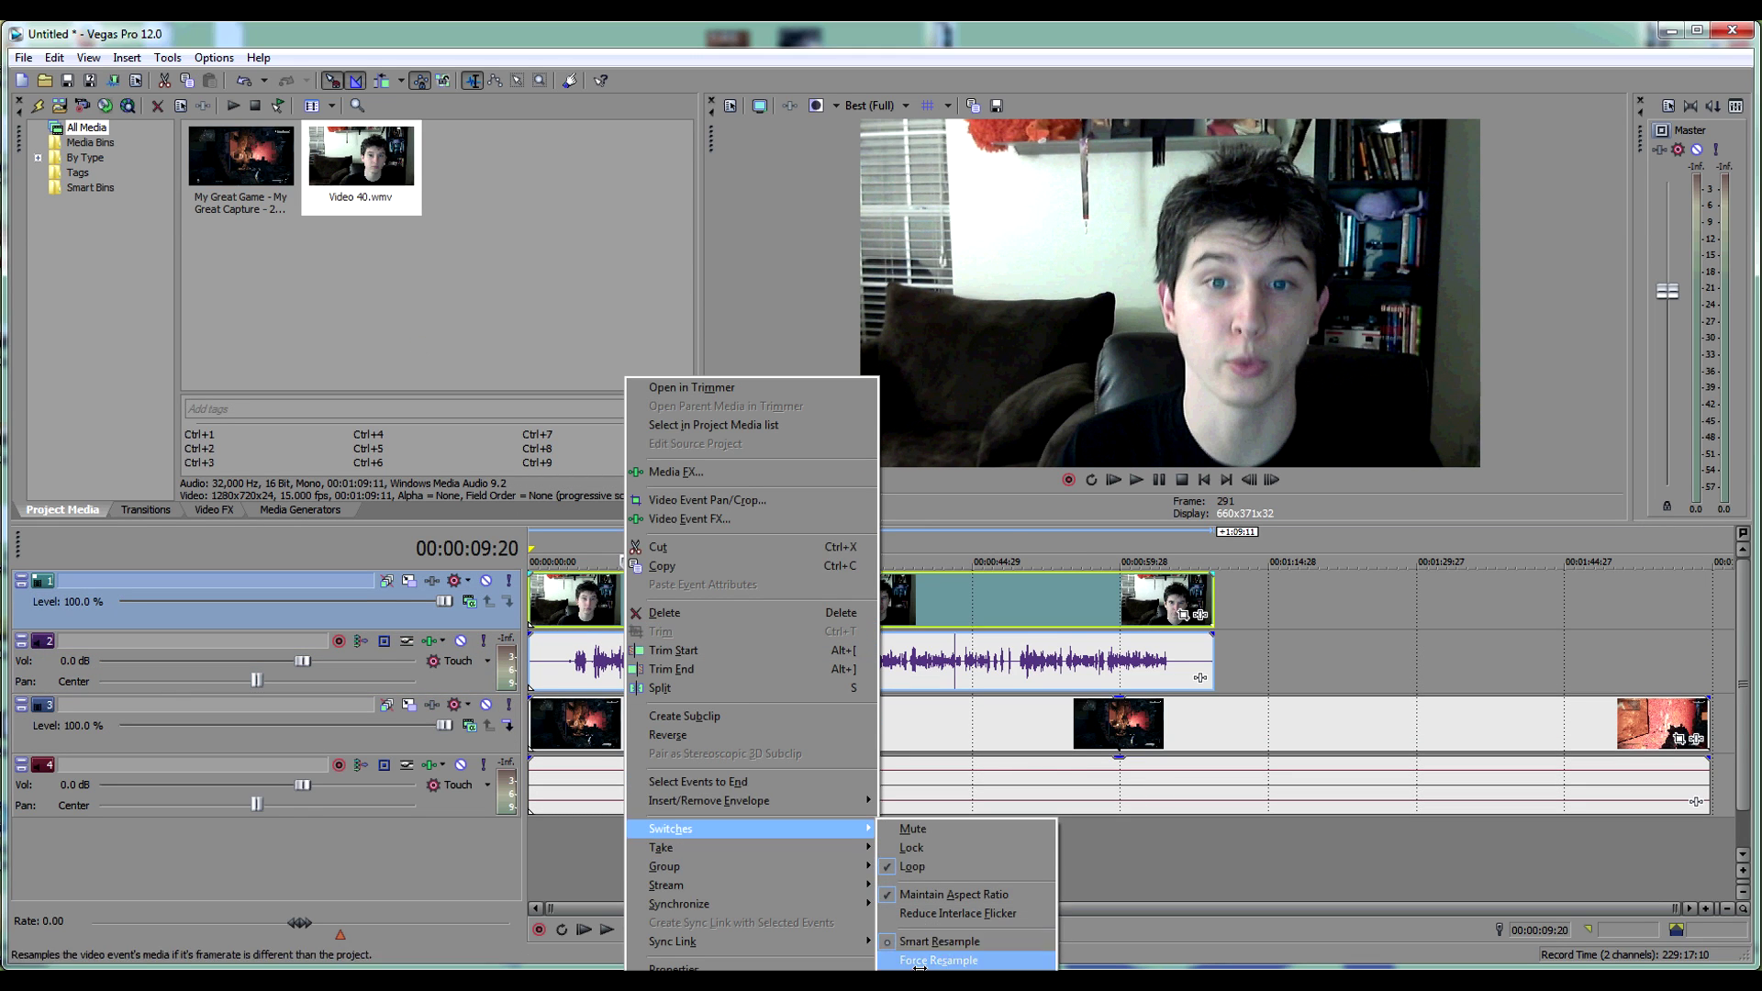
click(955, 961)
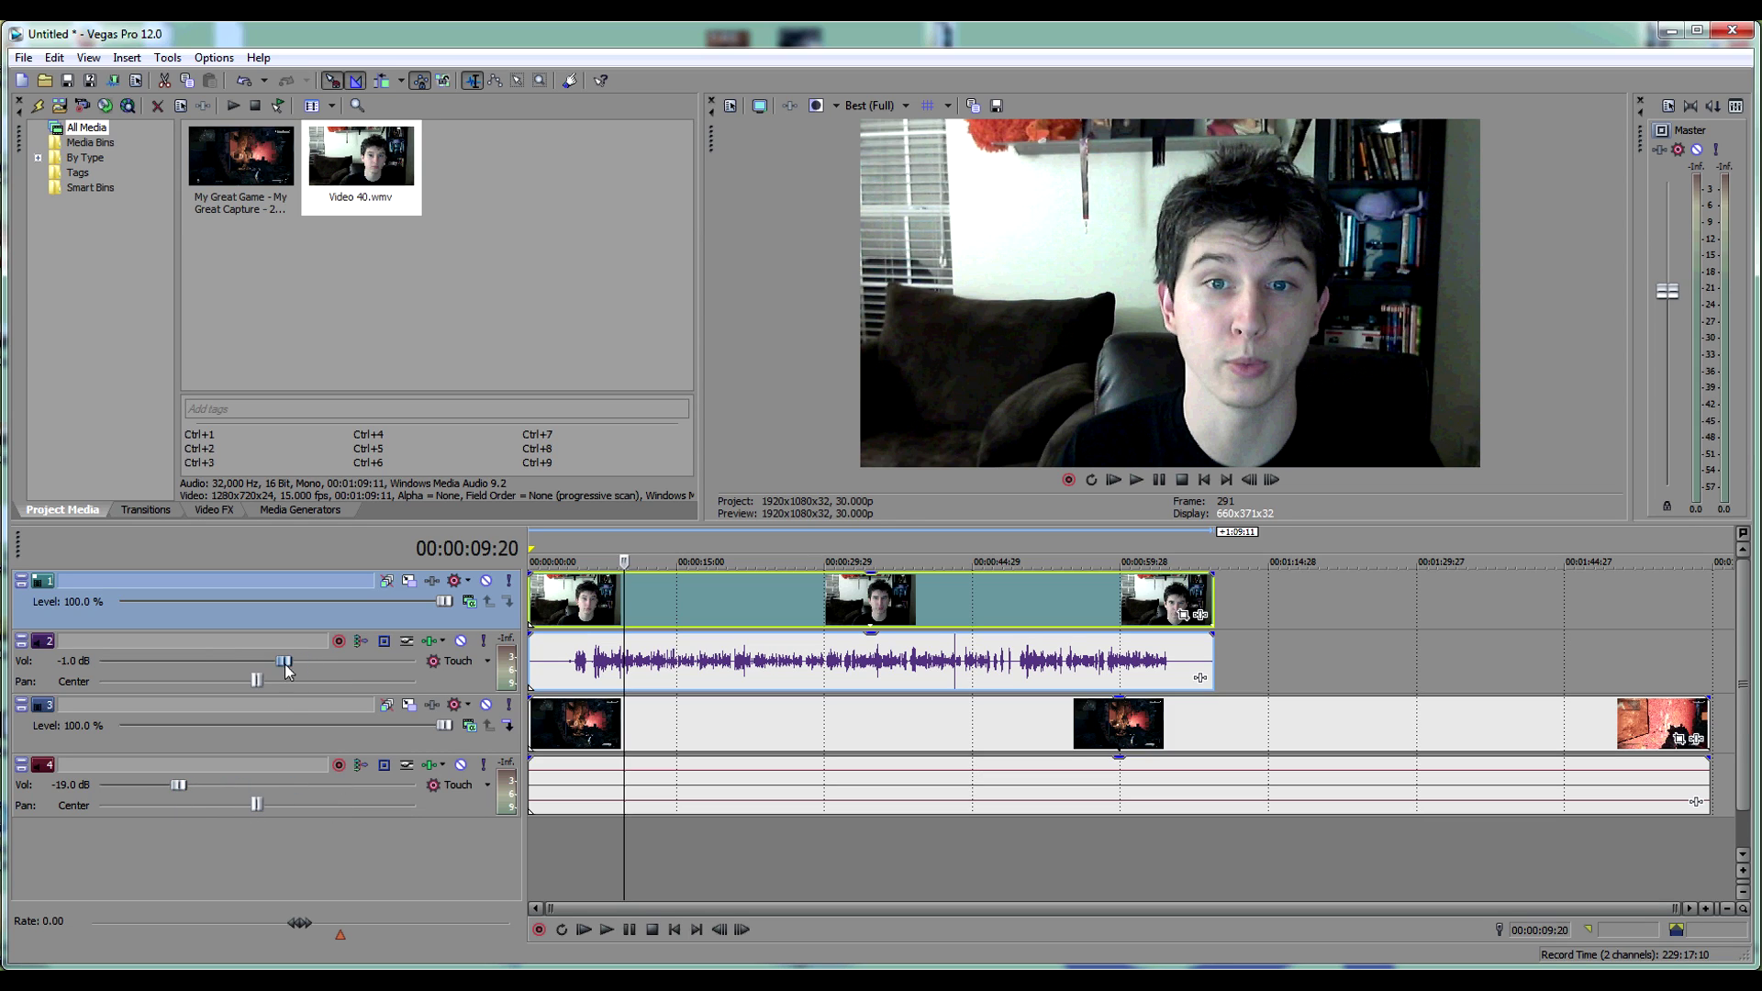
drag(305, 662, 284, 664)
Normalize the webcam audio event via Switches > Normalize
right_click(640, 664)
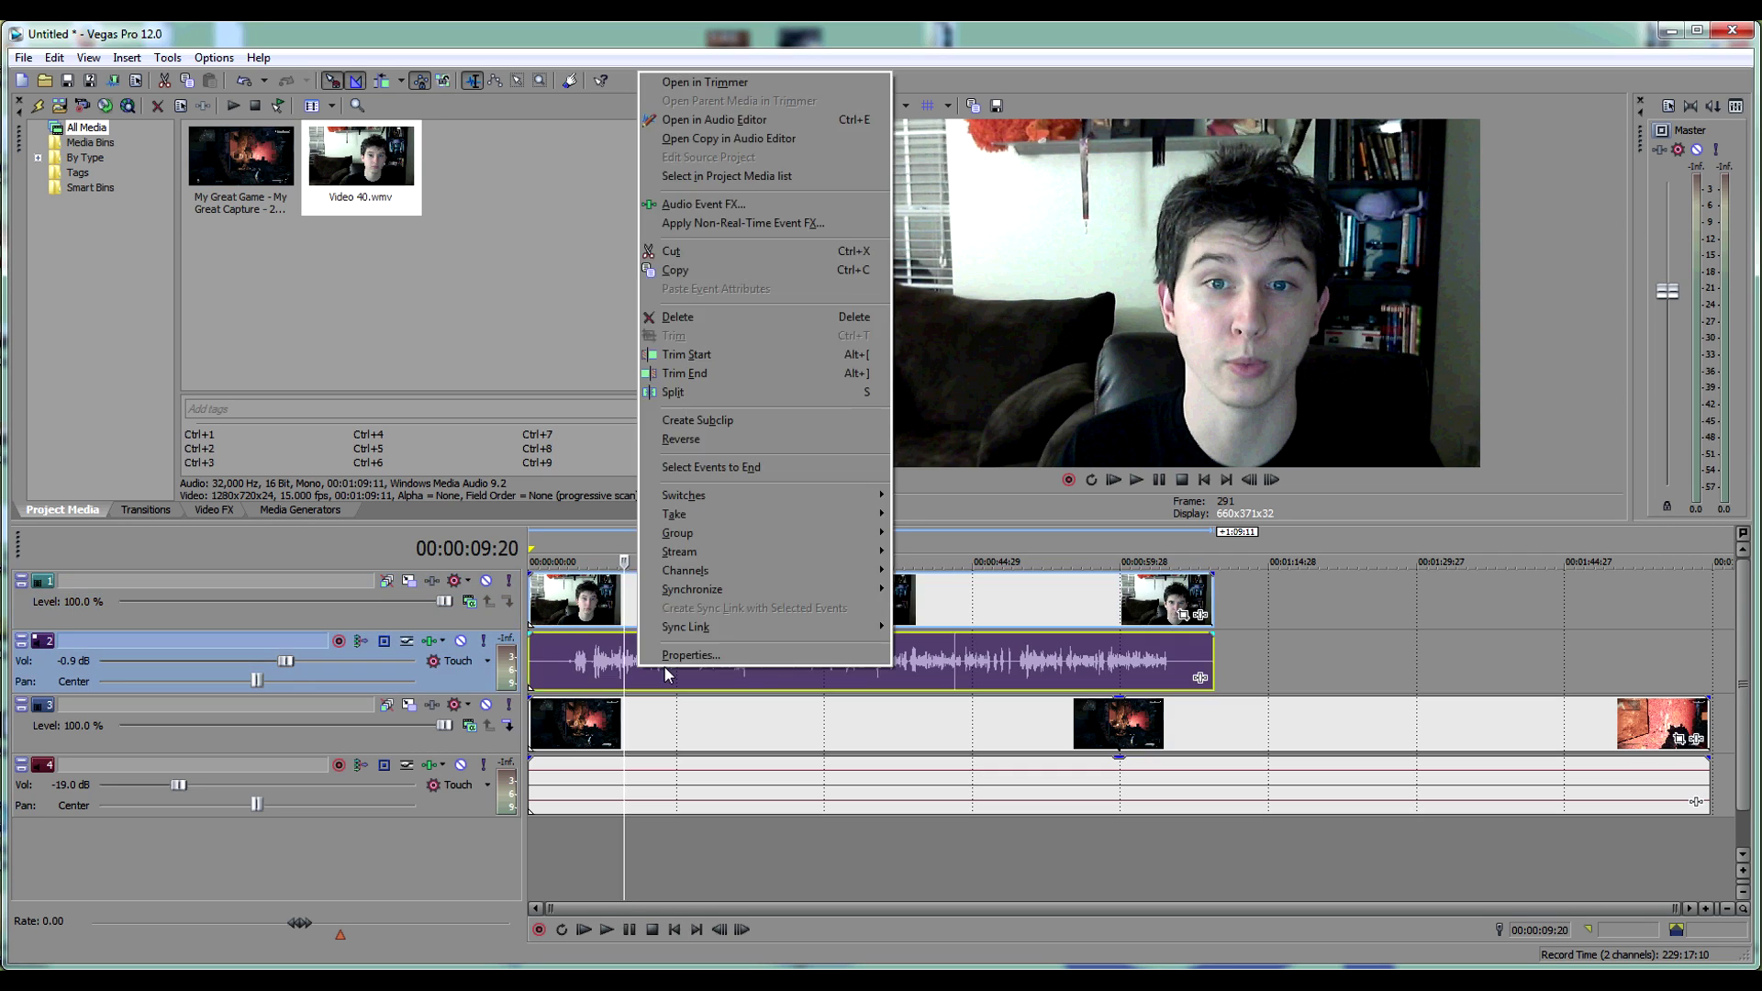
mouse_move(854, 496)
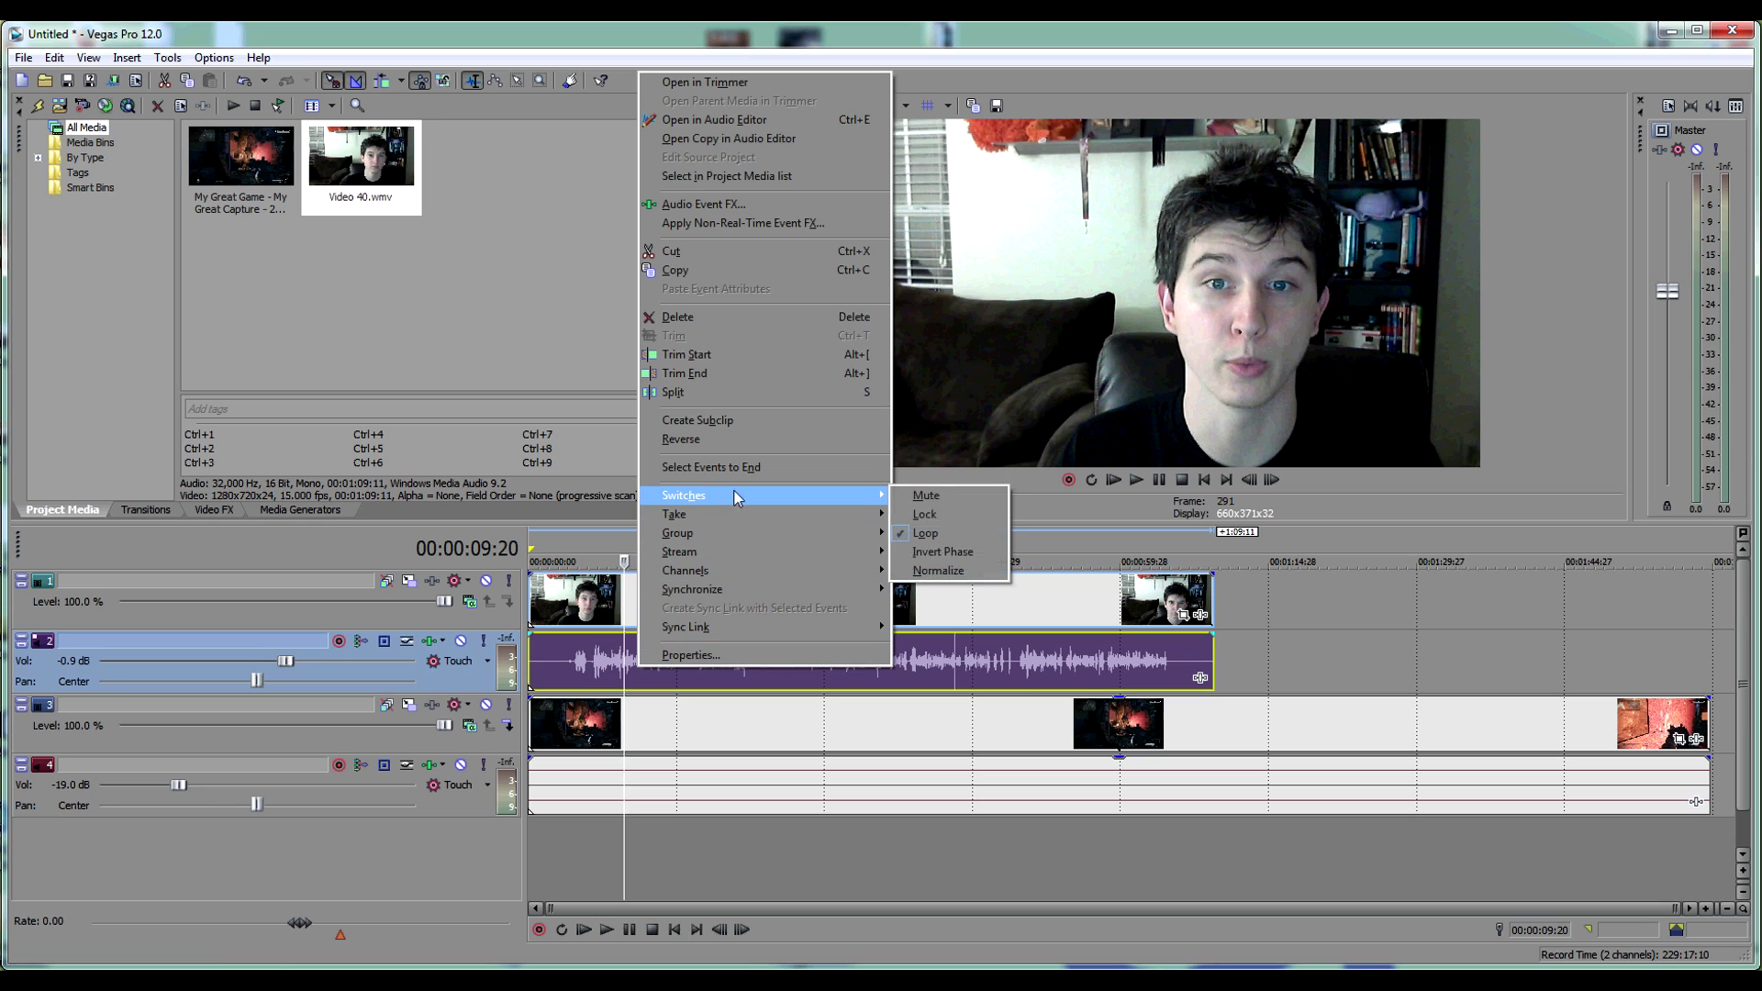
click(905, 556)
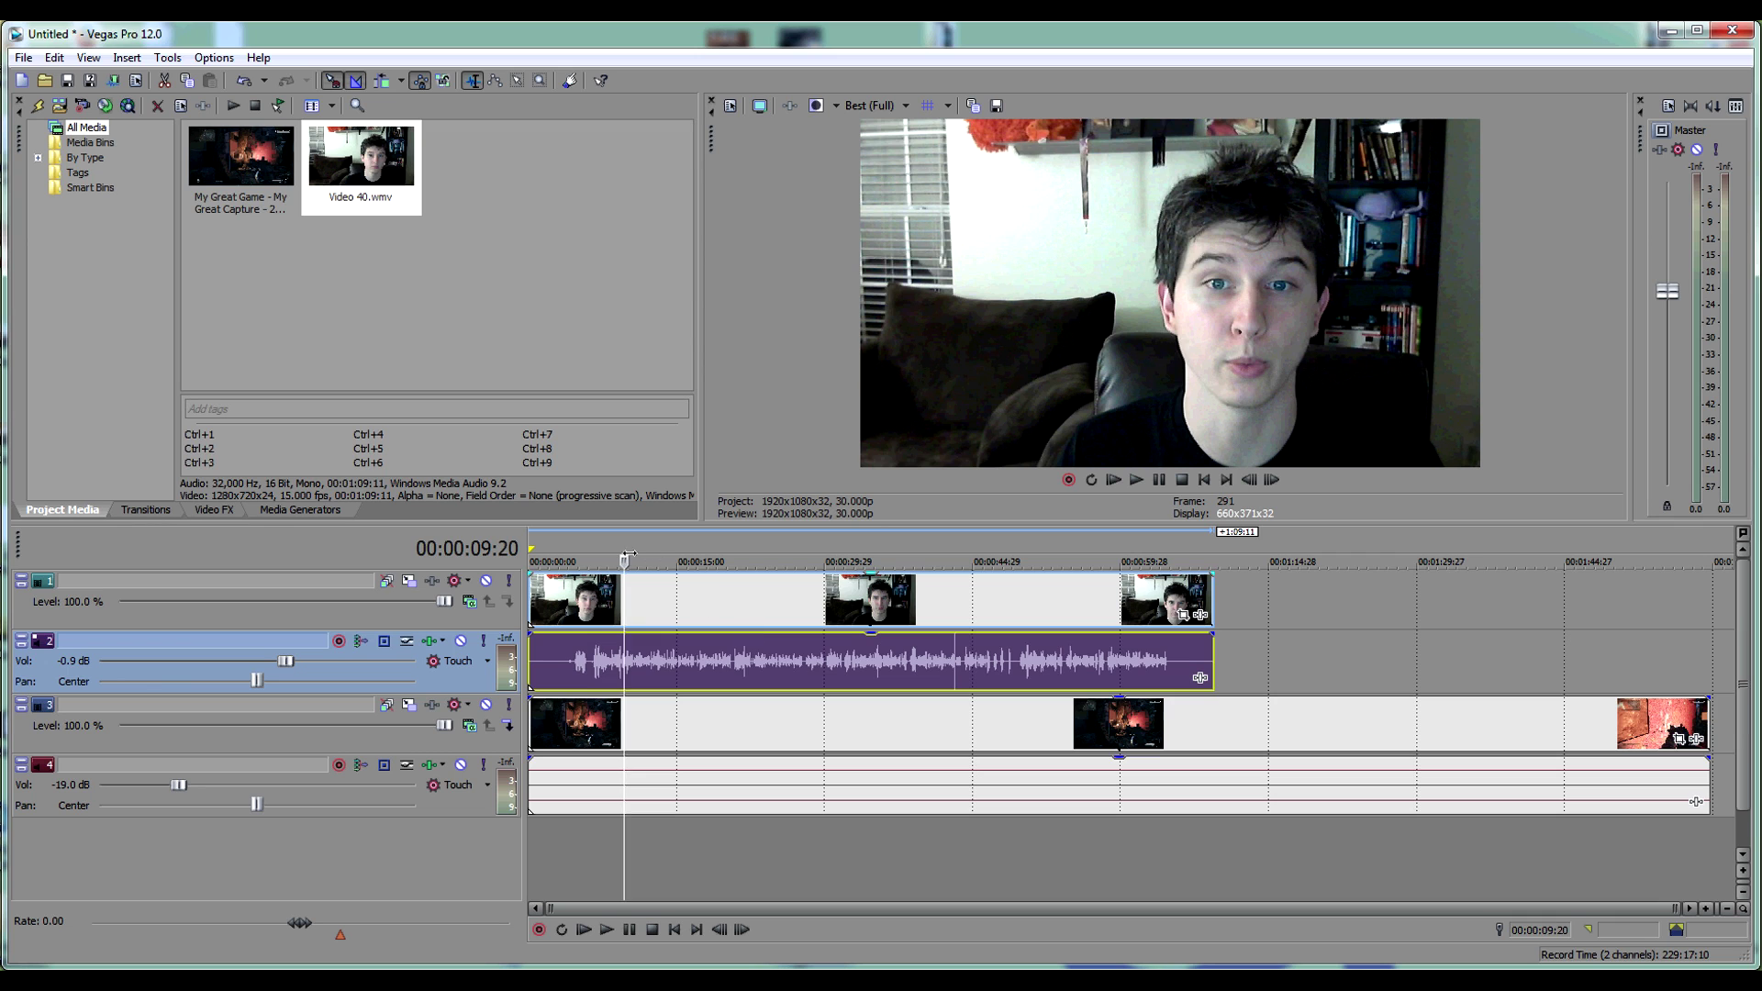
Split the webcam clip at 00:00:48:20, delete the first part, and move the remainder to 01:29:19
drag(616, 569, 1009, 605)
click(1009, 605)
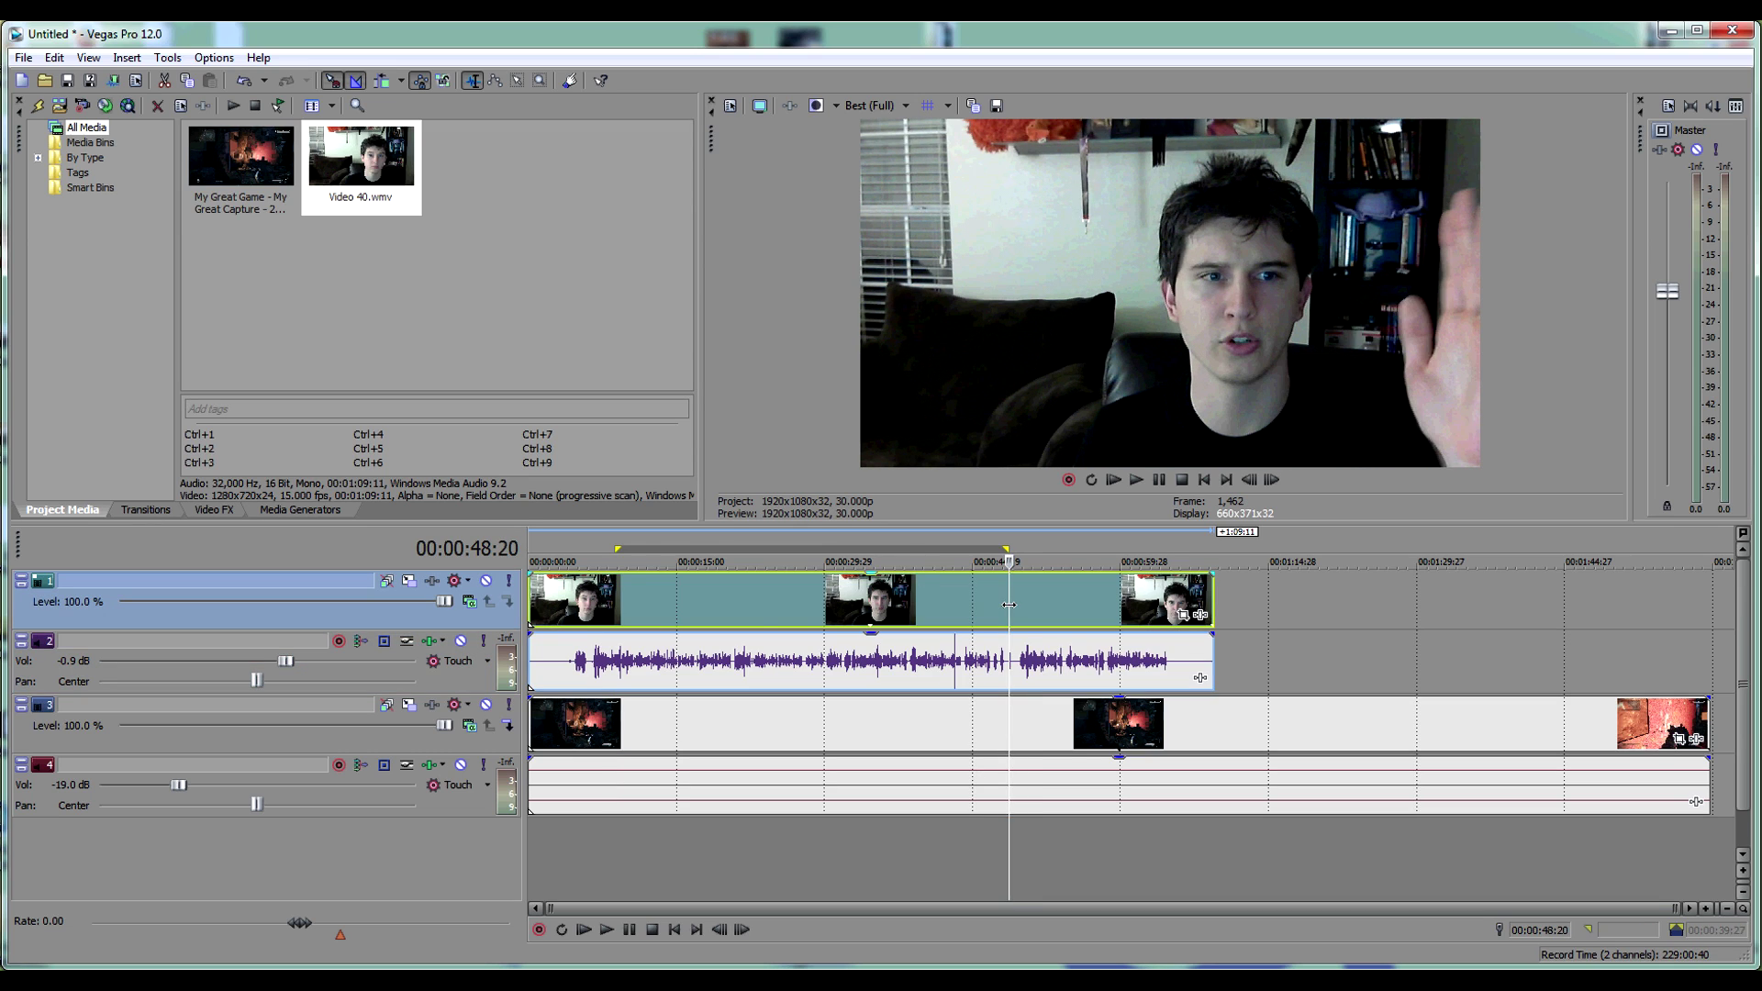
key(s)
right_click(955, 603)
click(1022, 593)
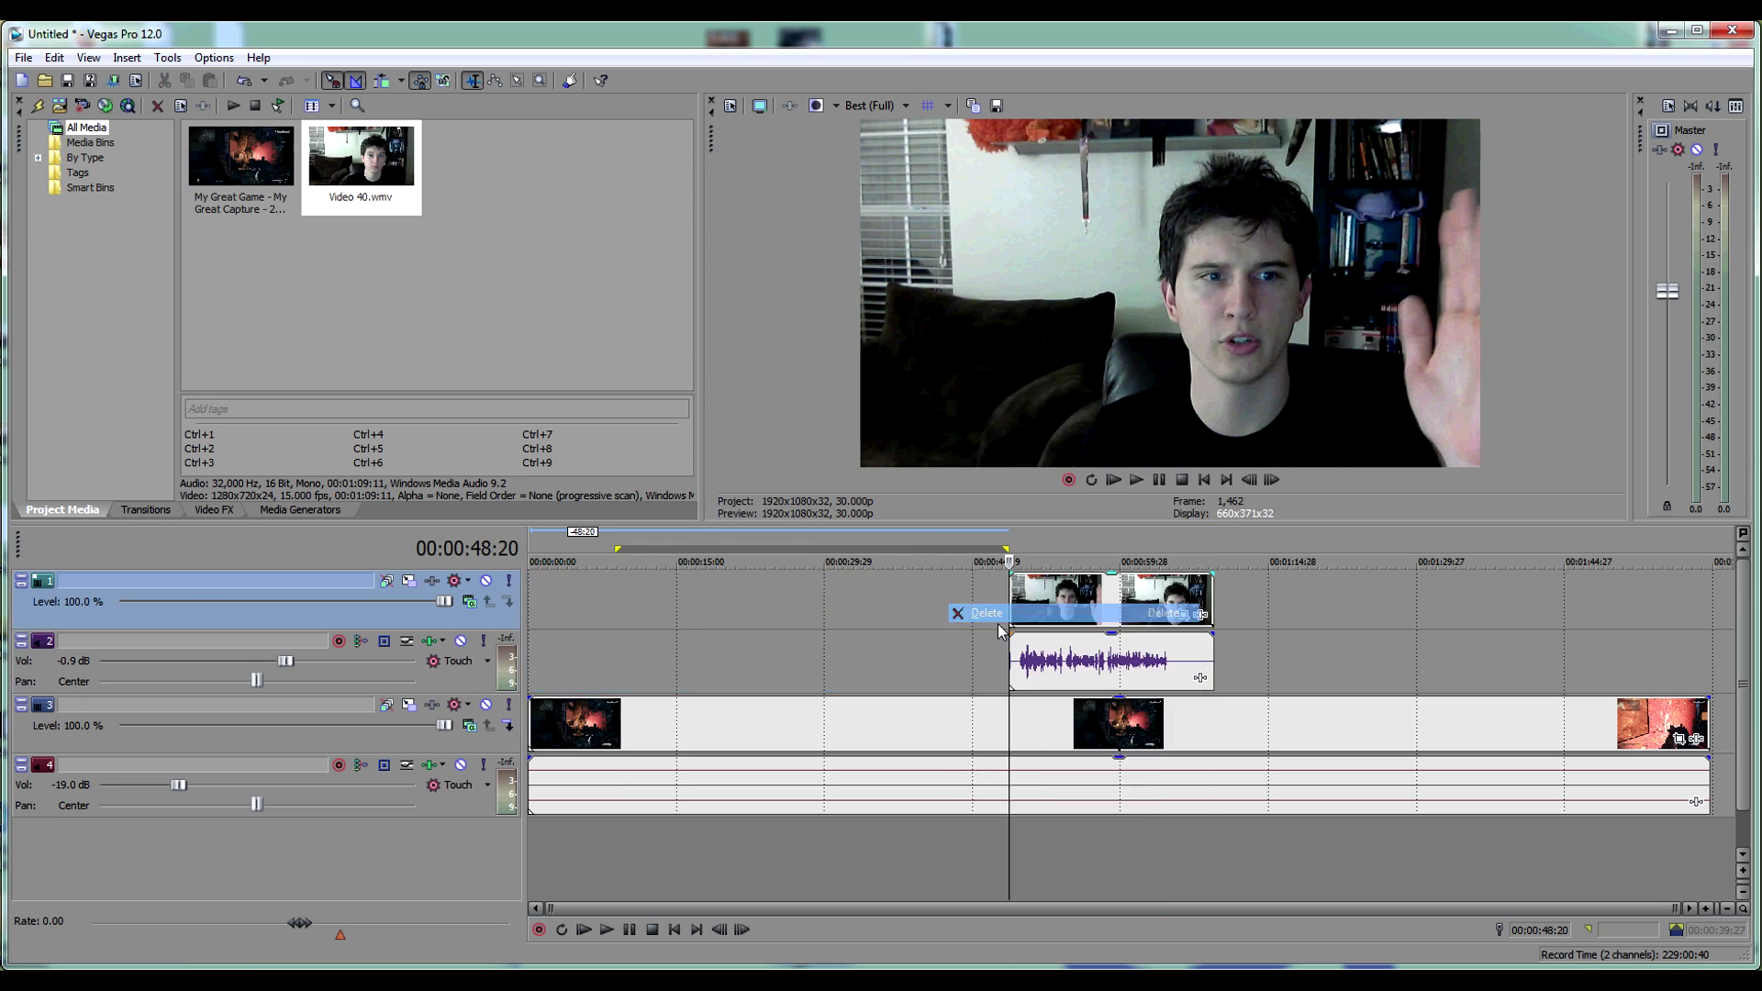
drag(602, 550, 1414, 539)
drag(1117, 601, 1579, 619)
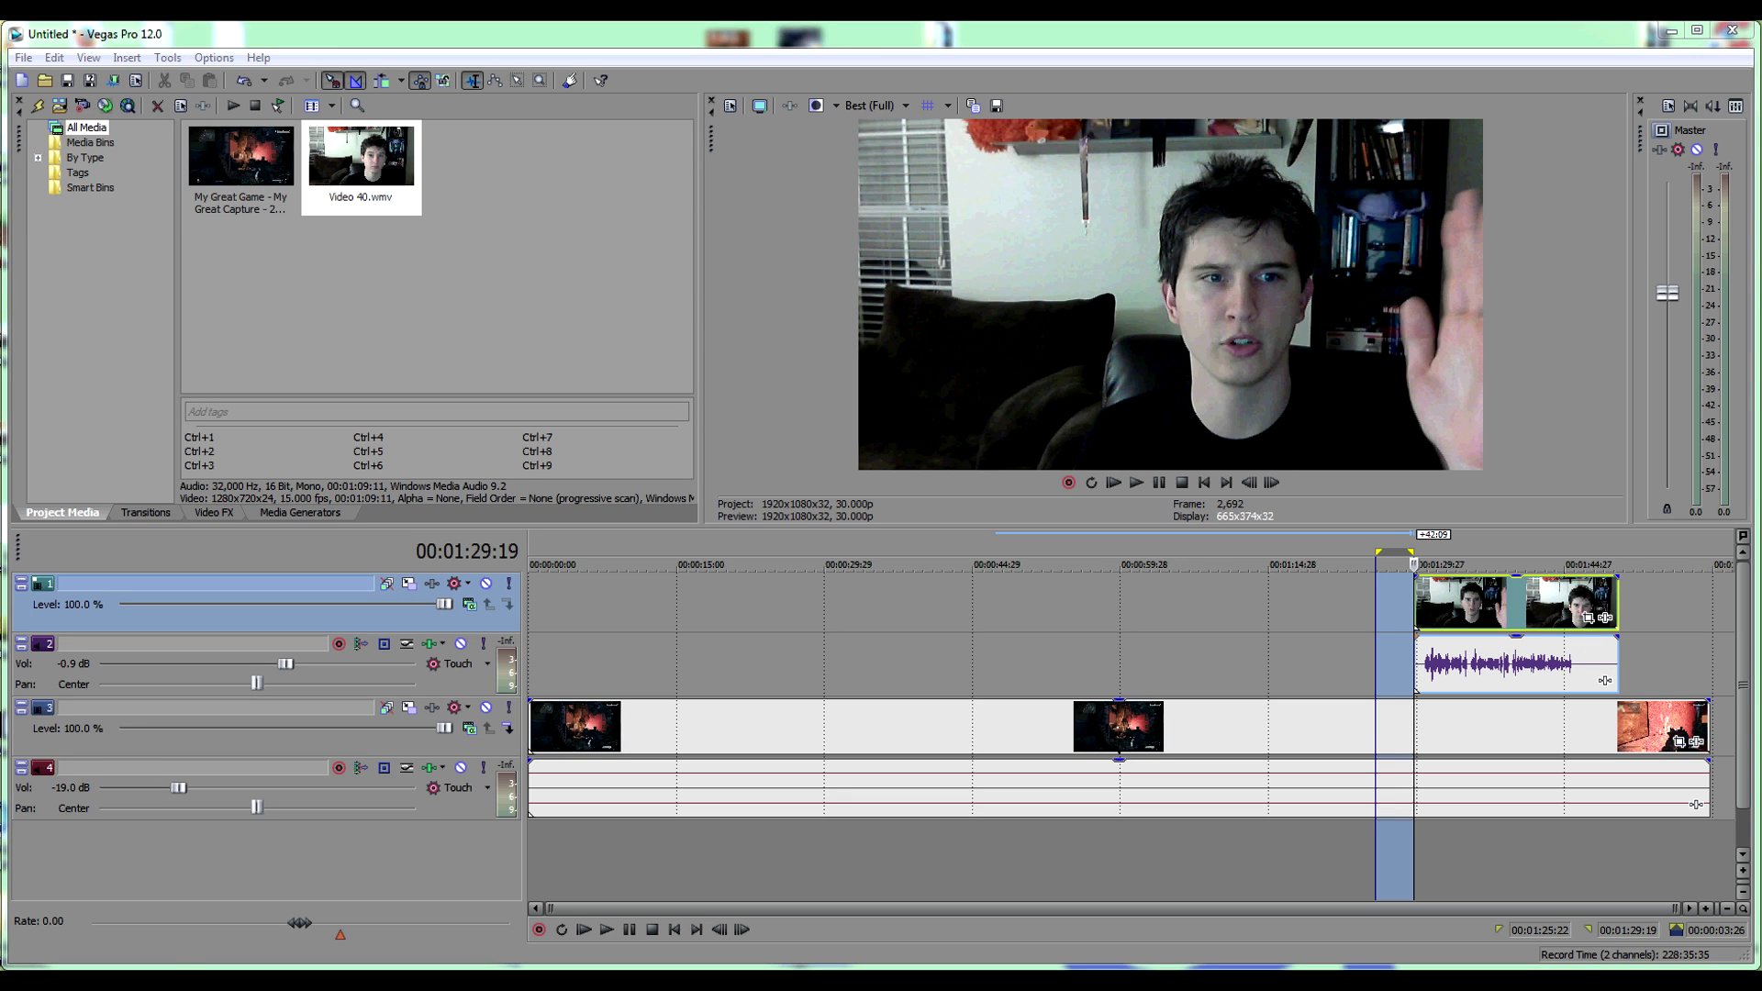
In Event Pan/Crop, enlarge the webcam crop box so Video 40 becomes a small top-right inset
click(1589, 617)
drag(1503, 178, 1055, 259)
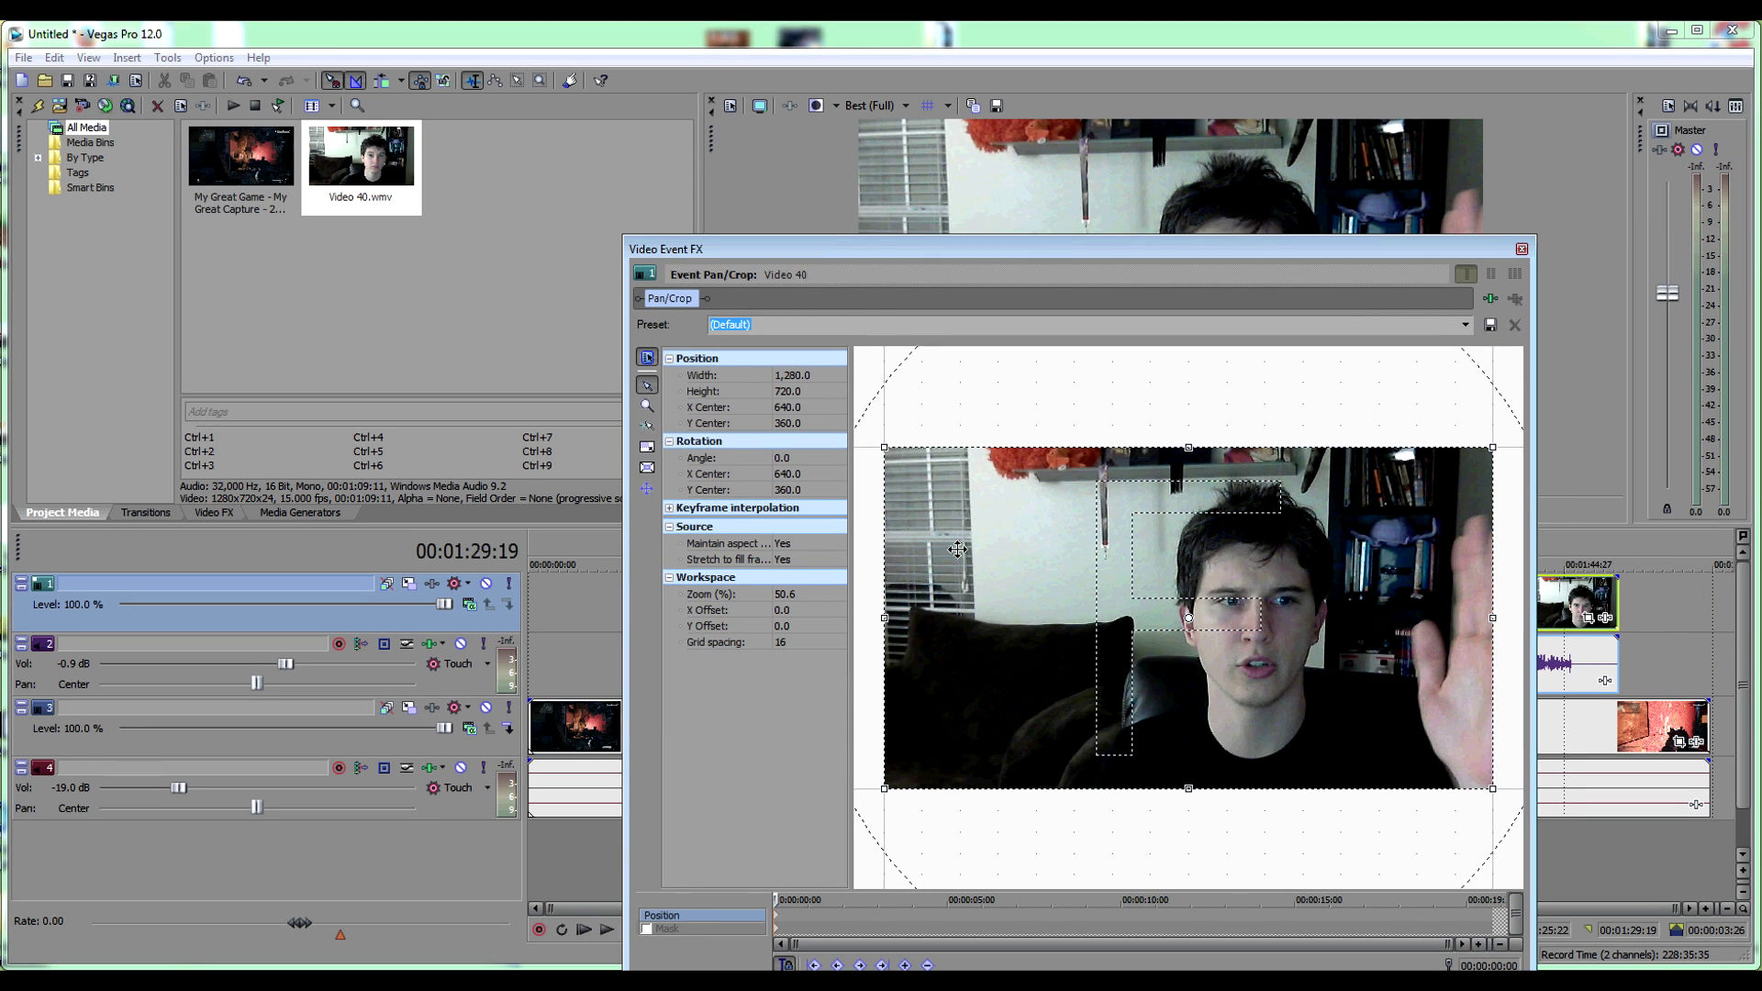
scroll(909, 721, down, 3)
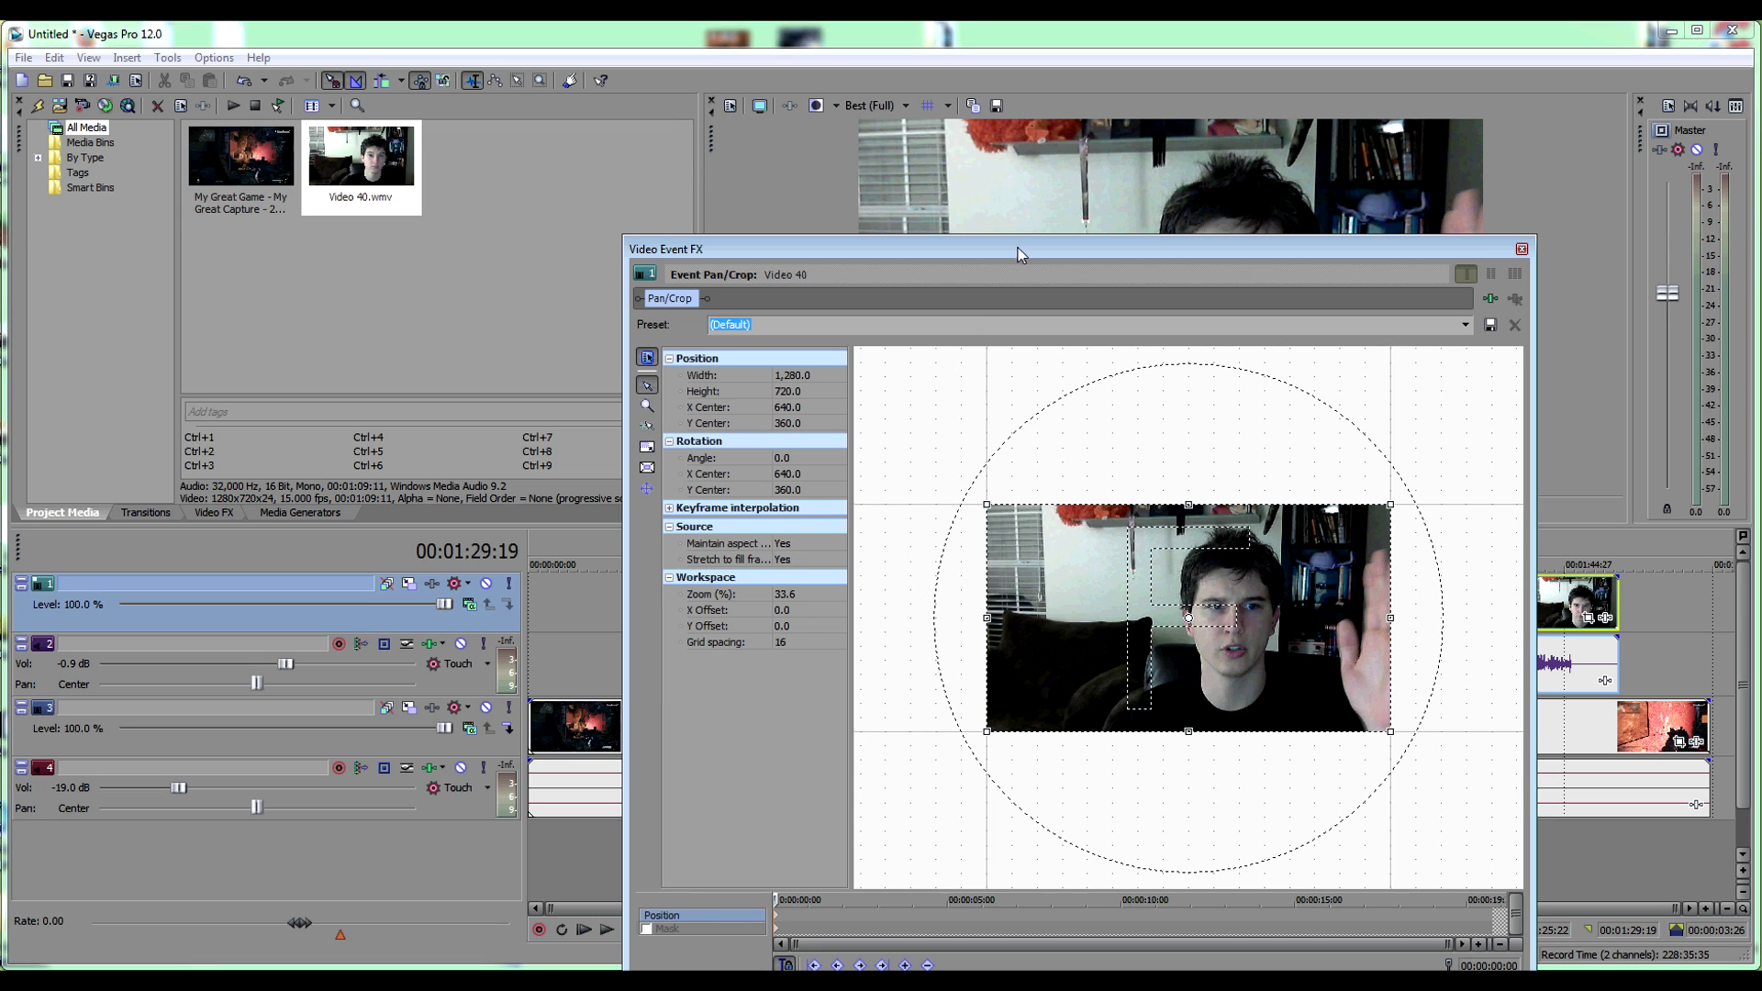
drag(1022, 255, 464, 220)
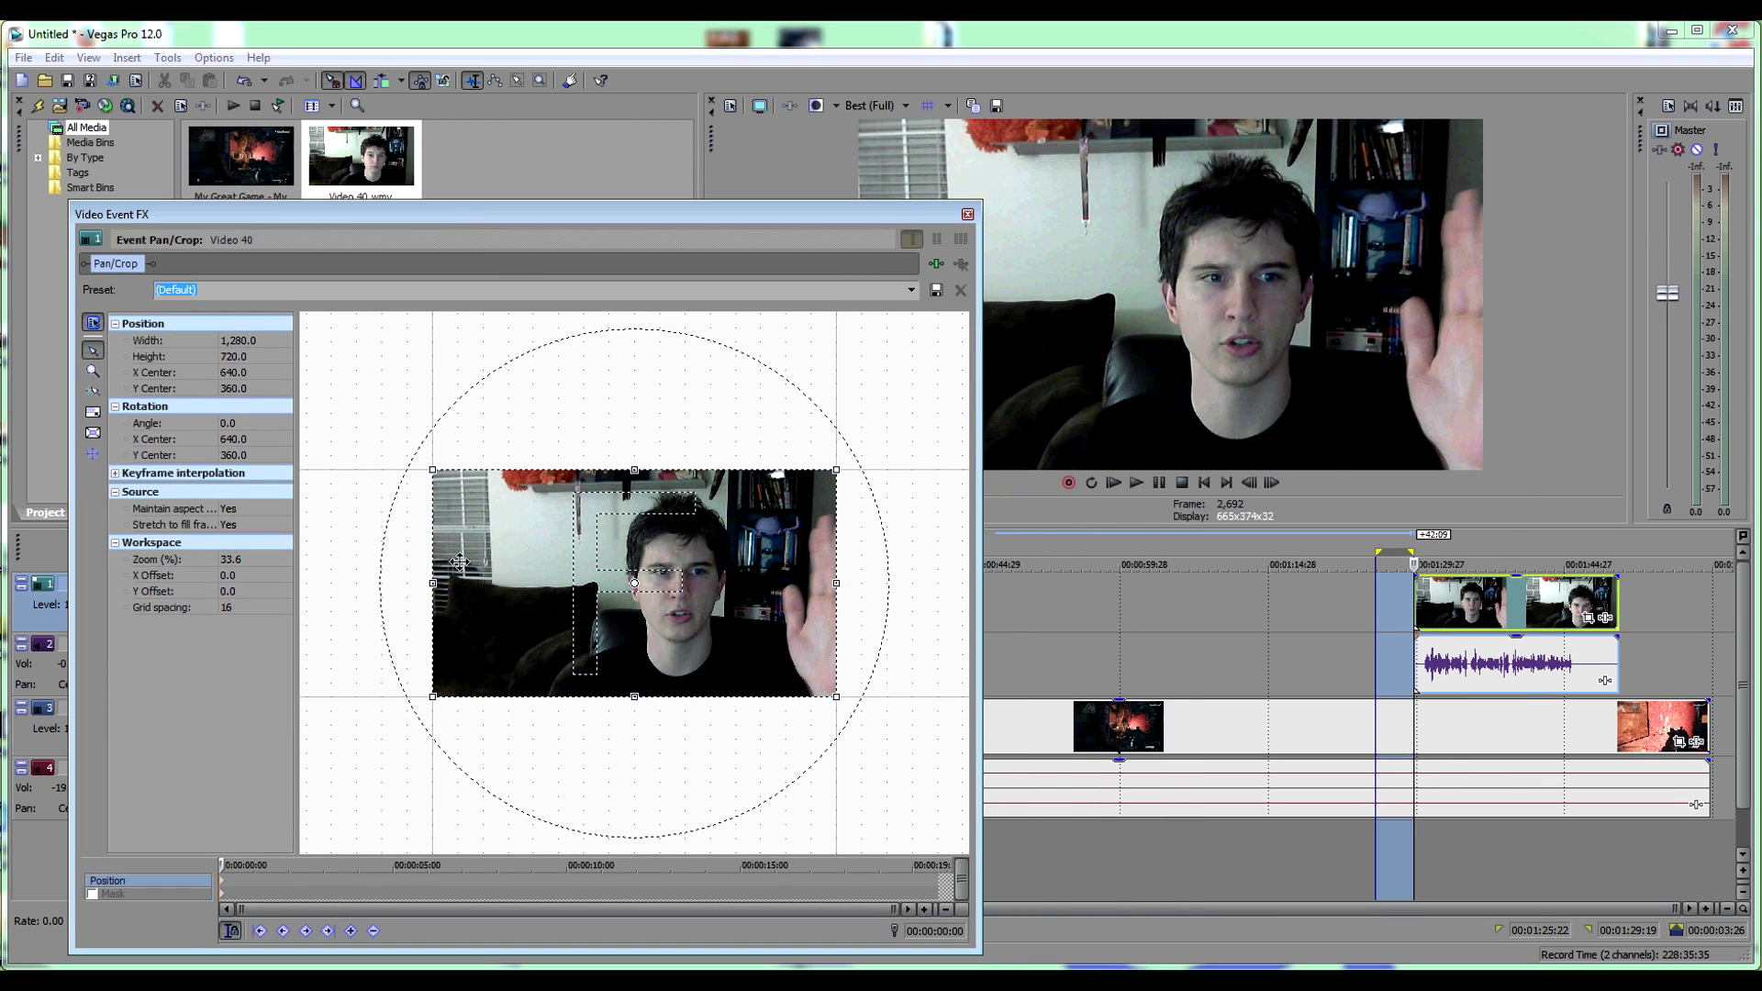
drag(419, 700, 370, 720)
scroll(453, 657, down, 3)
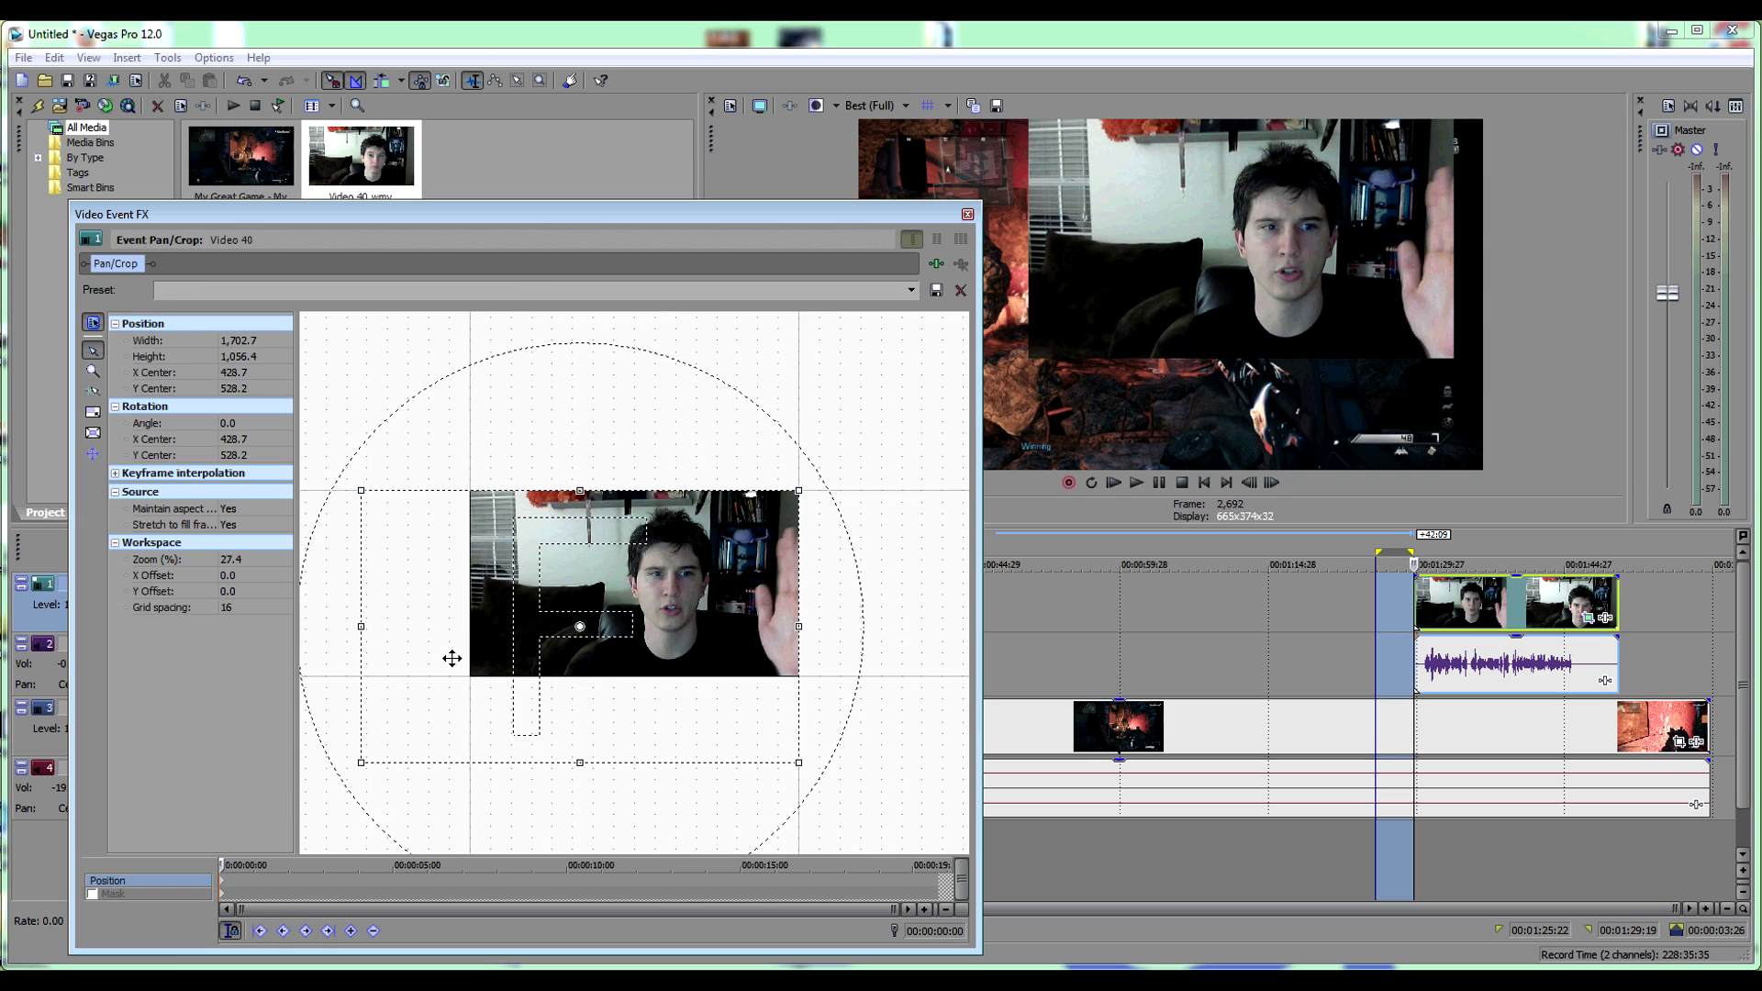
right_click(515, 549)
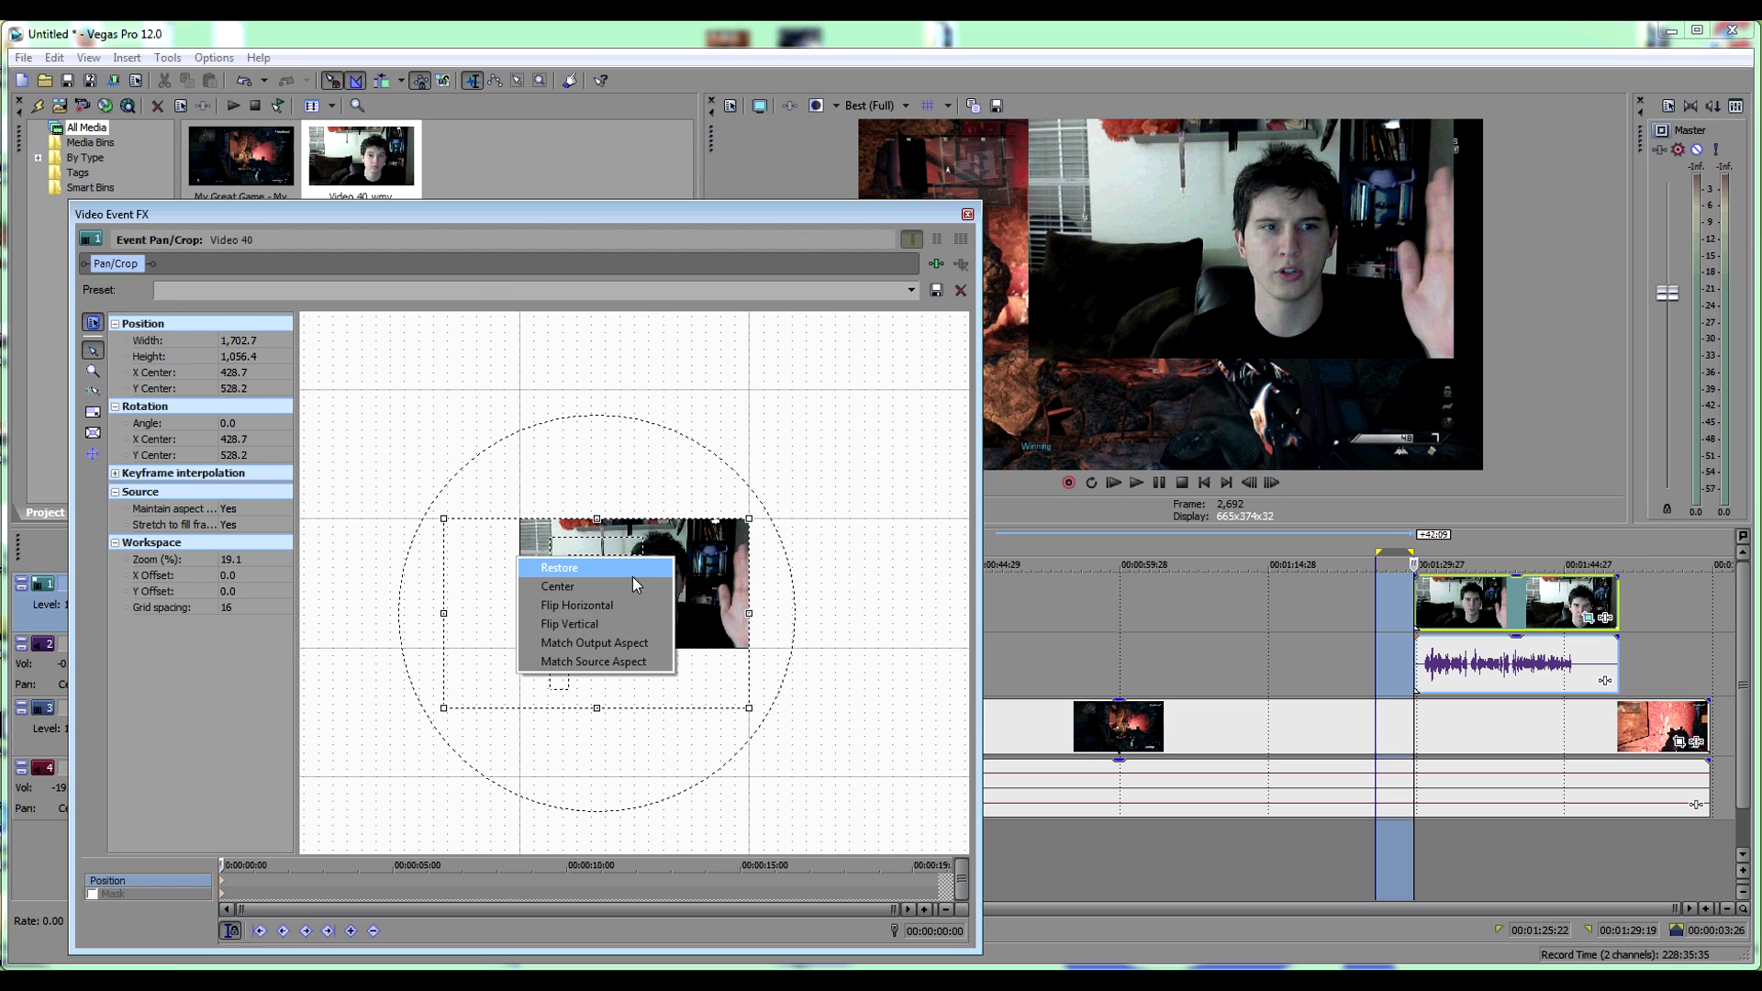
click(542, 588)
right_click(565, 551)
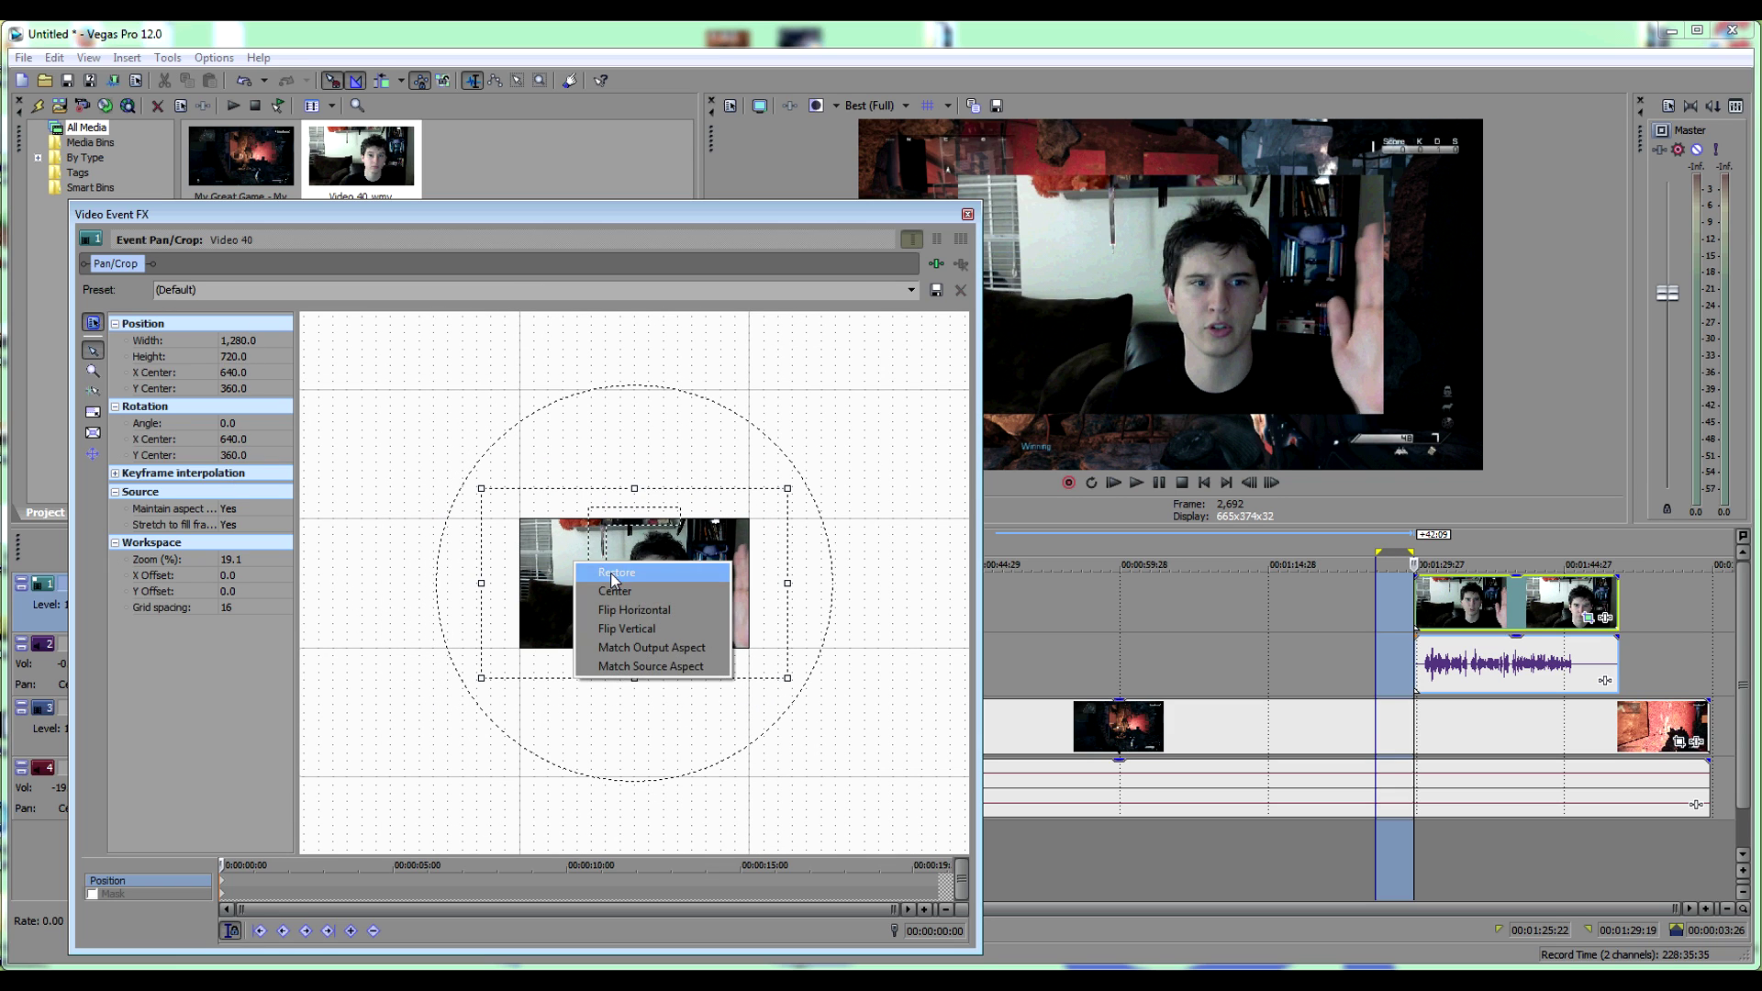
click(606, 572)
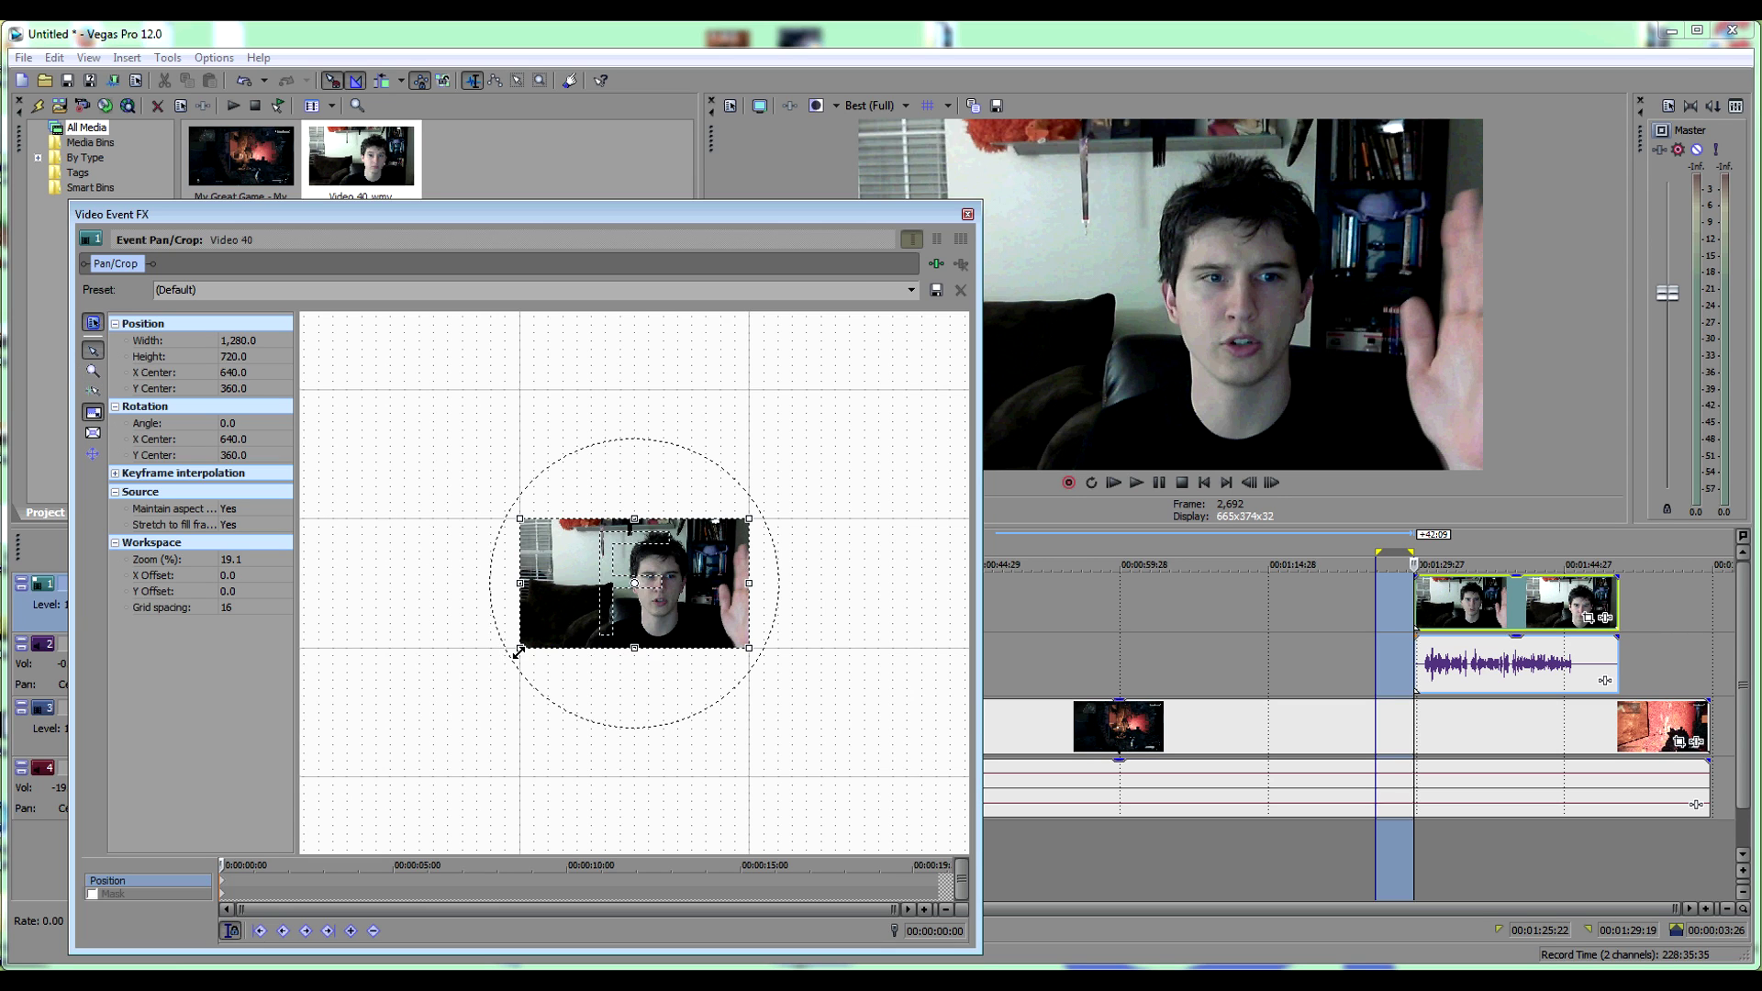
drag(517, 652, 6, 955)
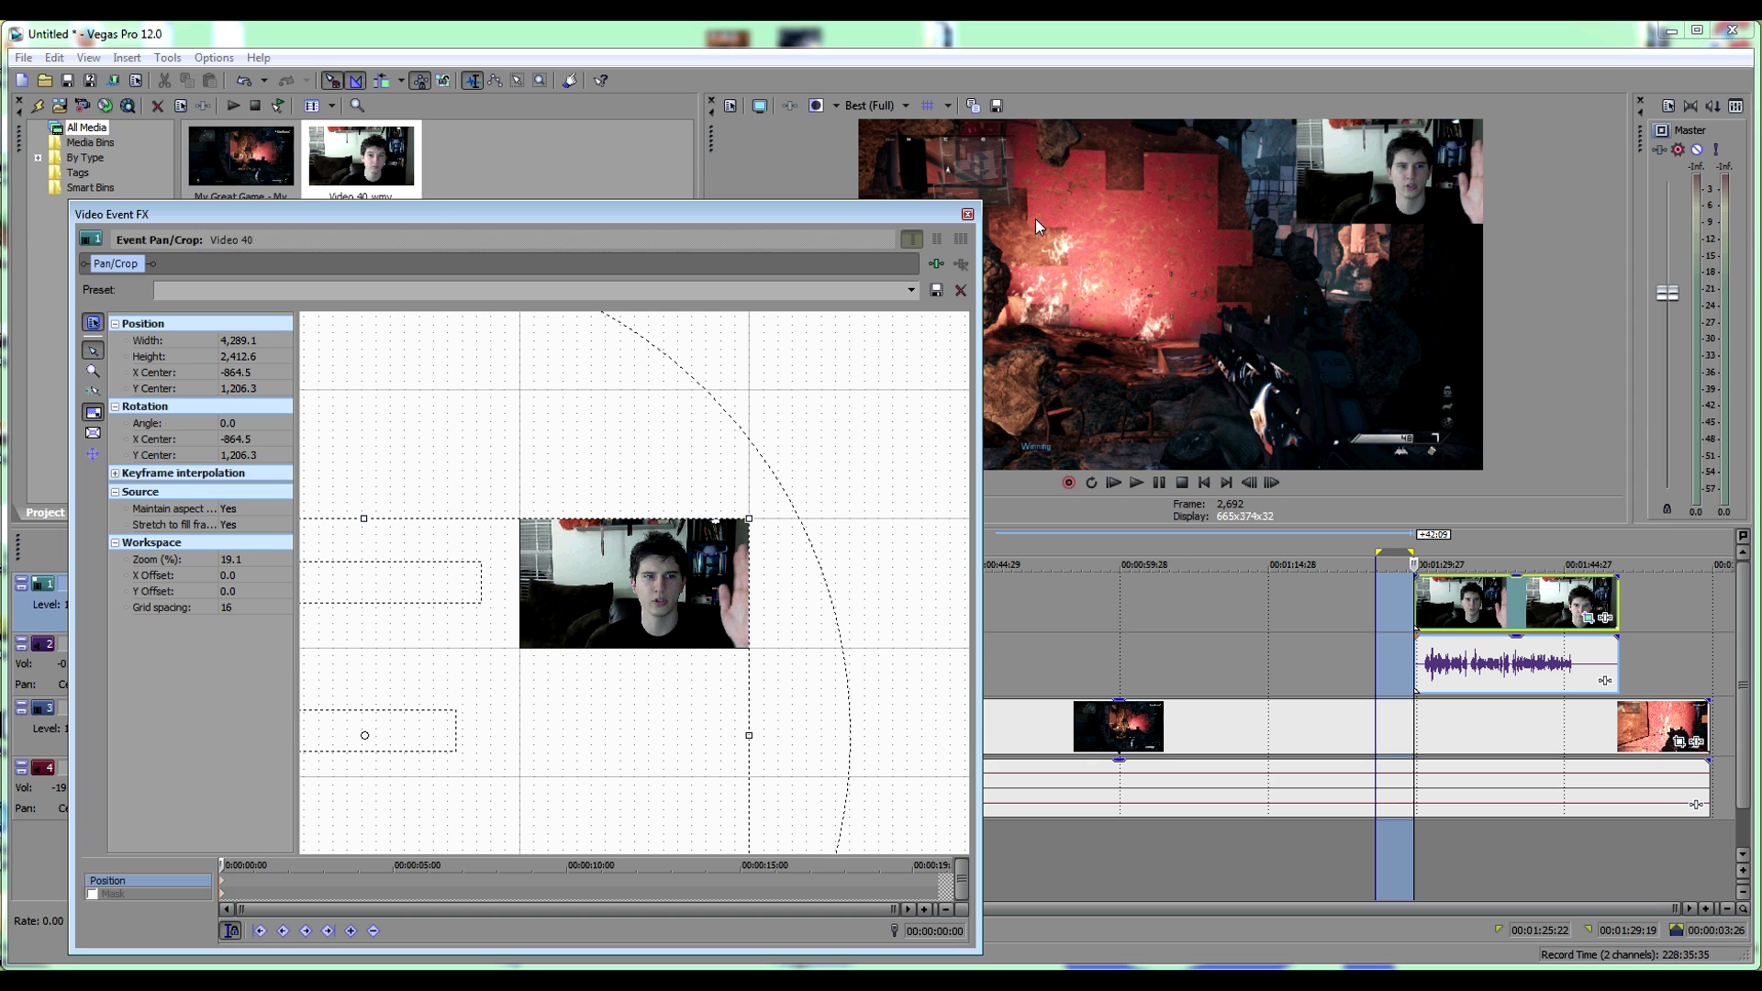
click(969, 214)
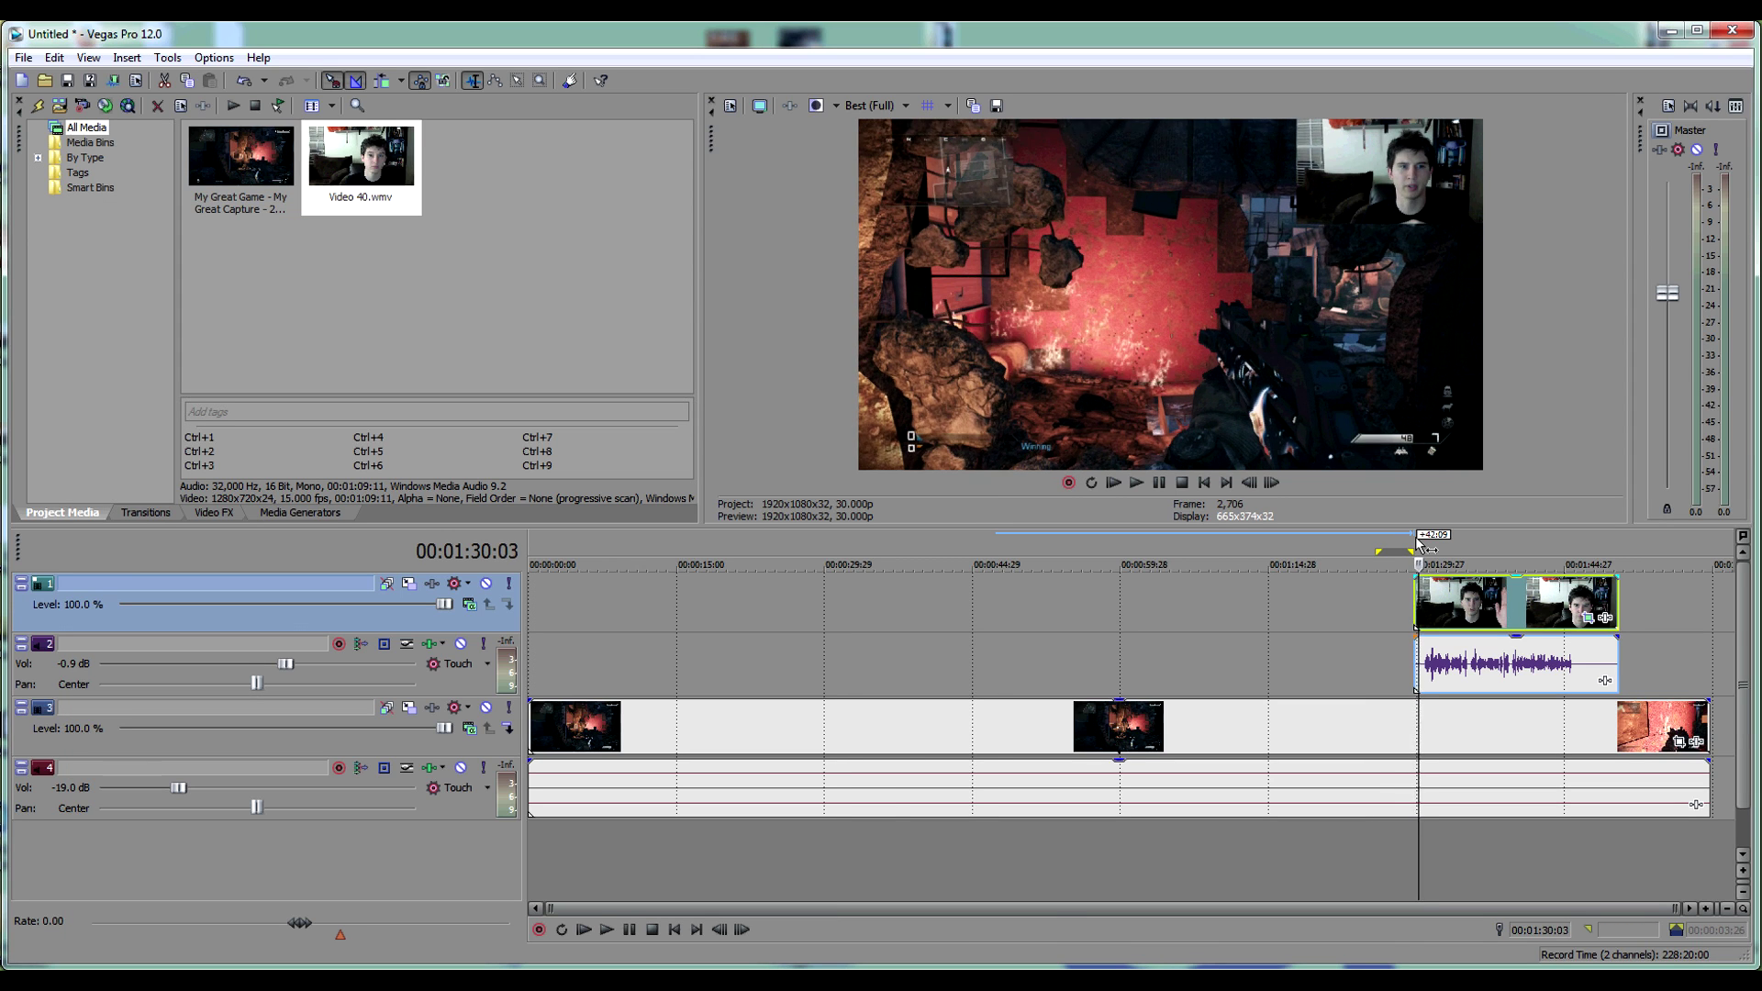
Align the webcam and game clip starts, then group all four events with Group > Create New
drag(1419, 633, 982, 622)
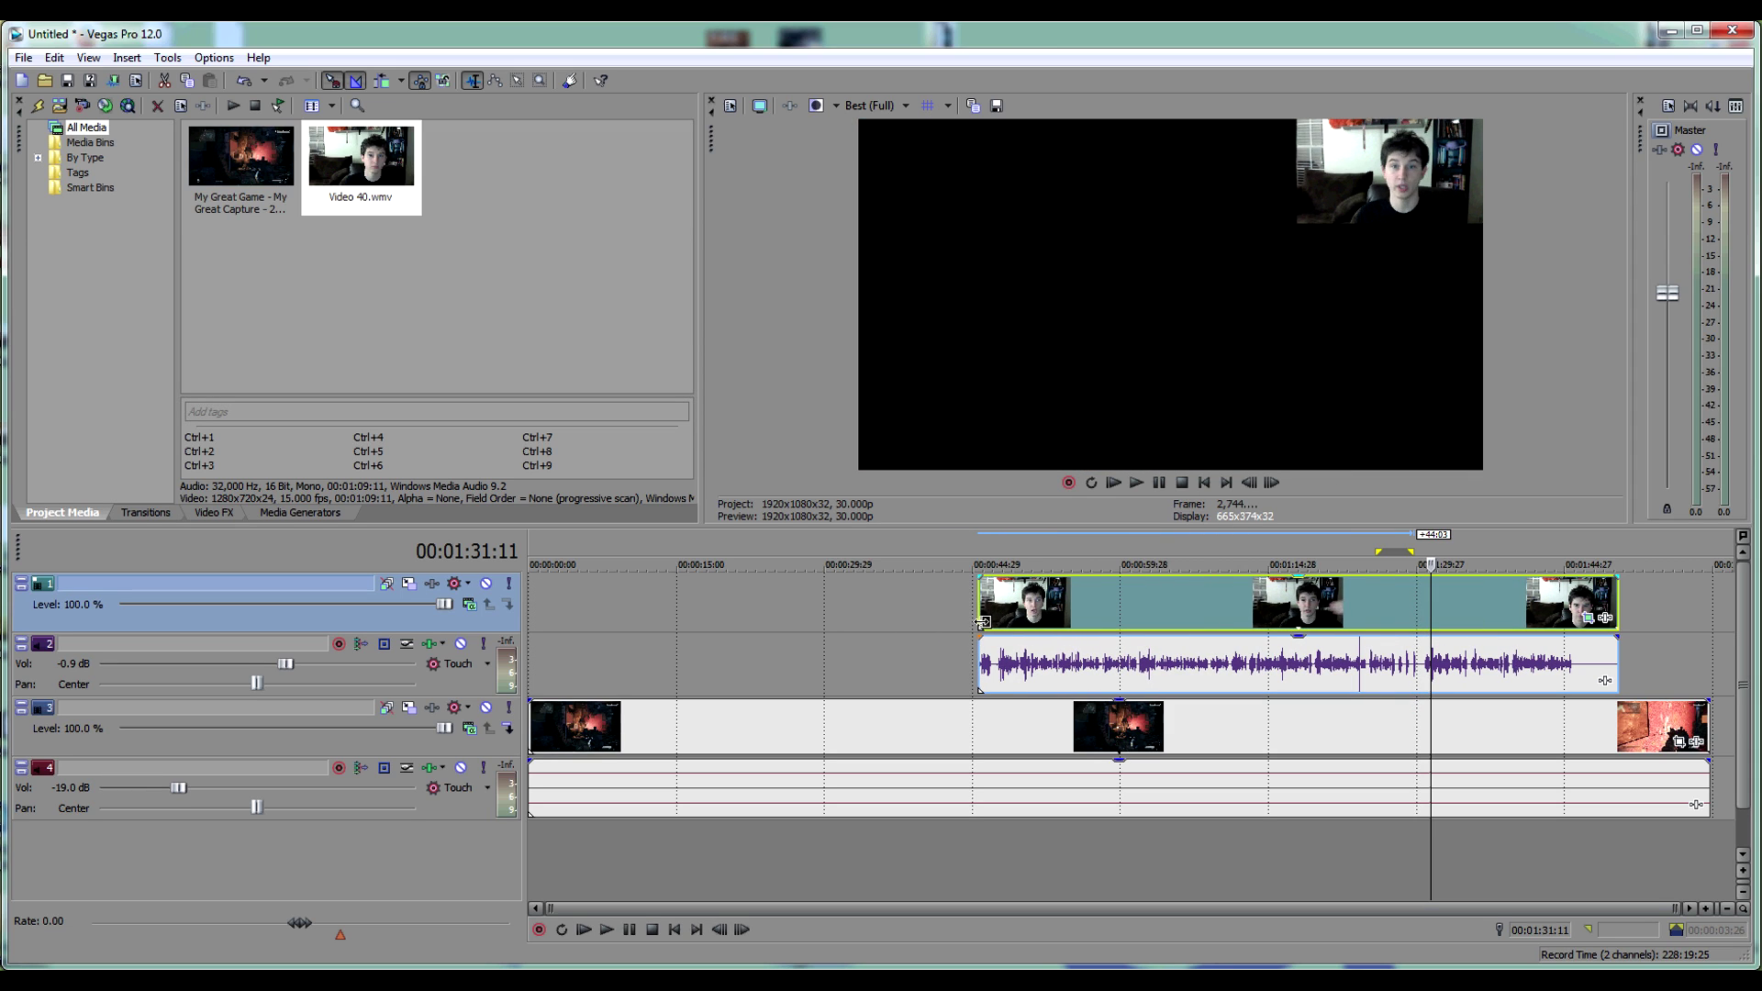
drag(542, 731, 1028, 734)
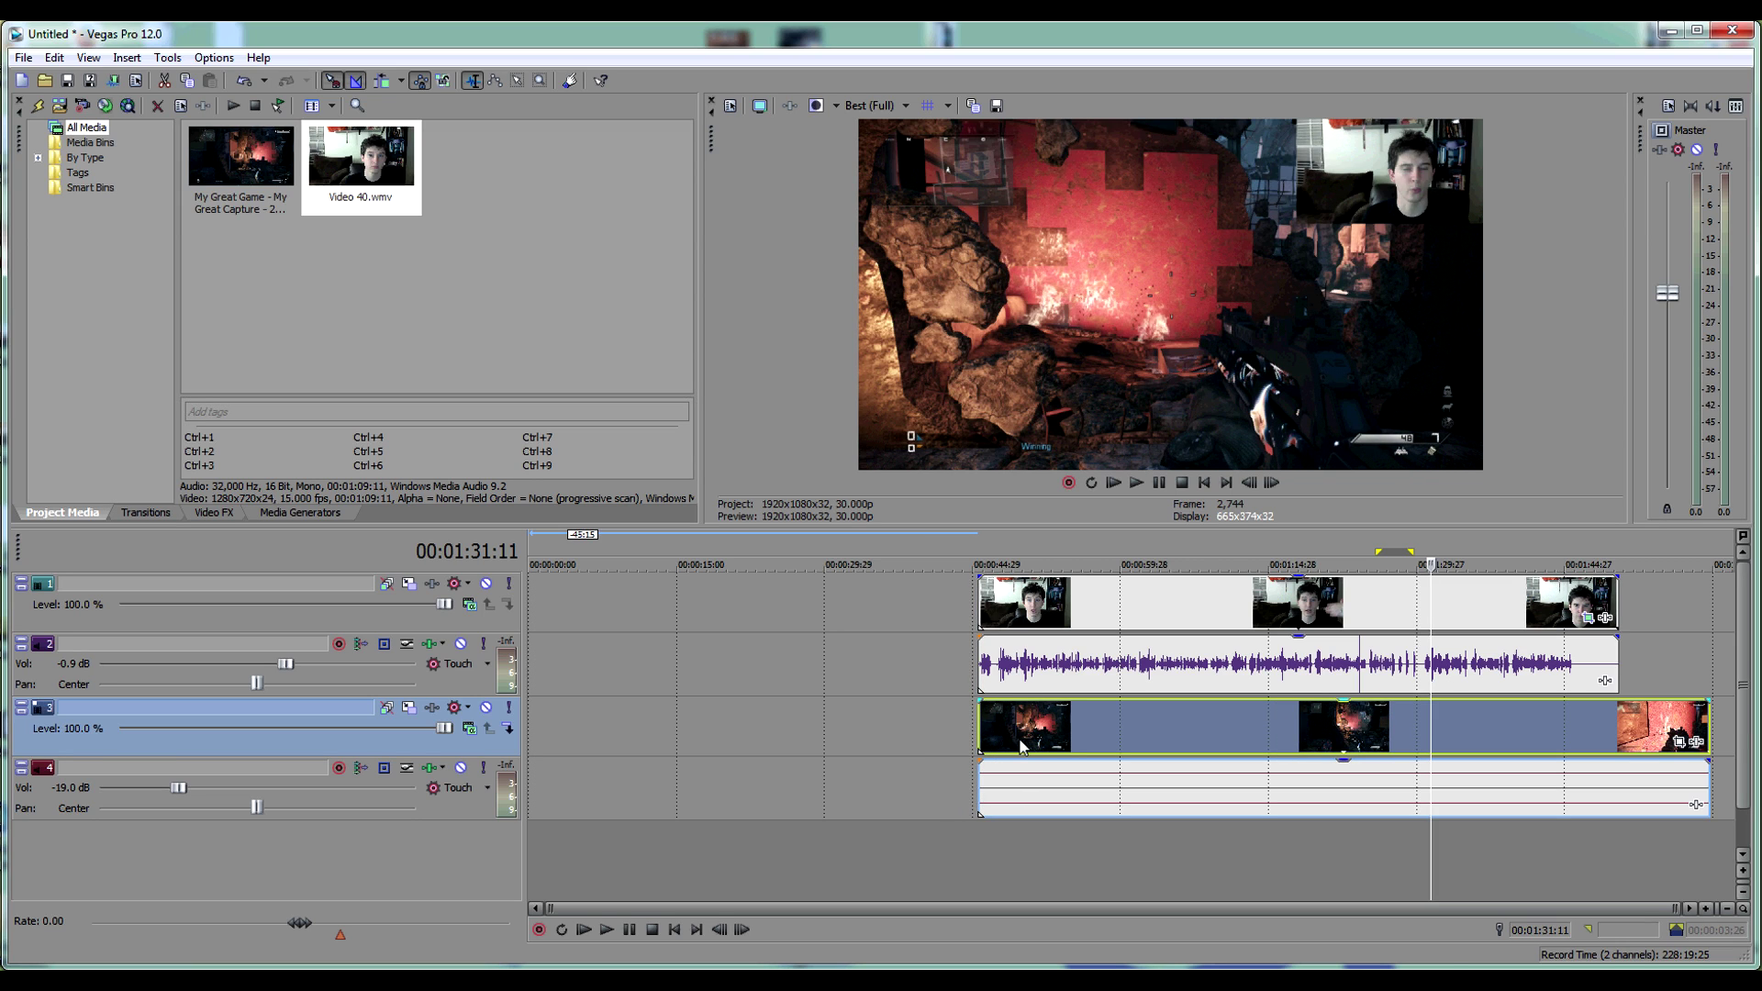
click(1021, 761)
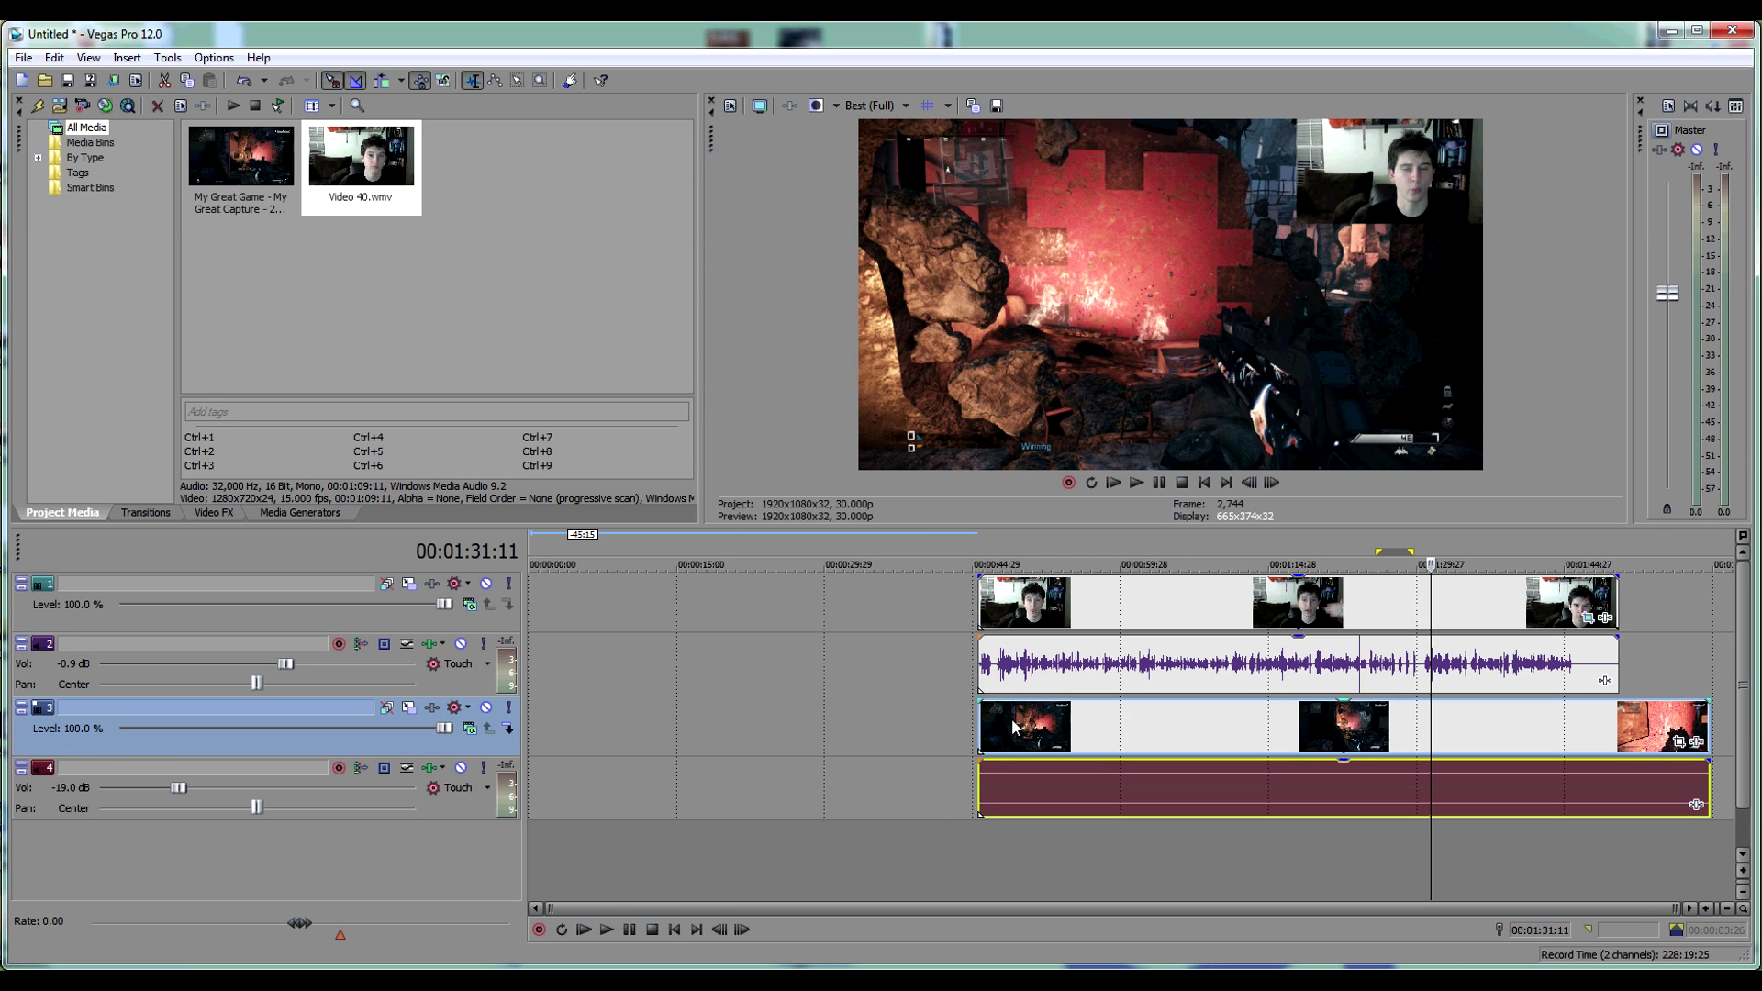
ctrl+click(1014, 727)
ctrl+click(1015, 687)
ctrl+click(1028, 613)
right_click(1026, 613)
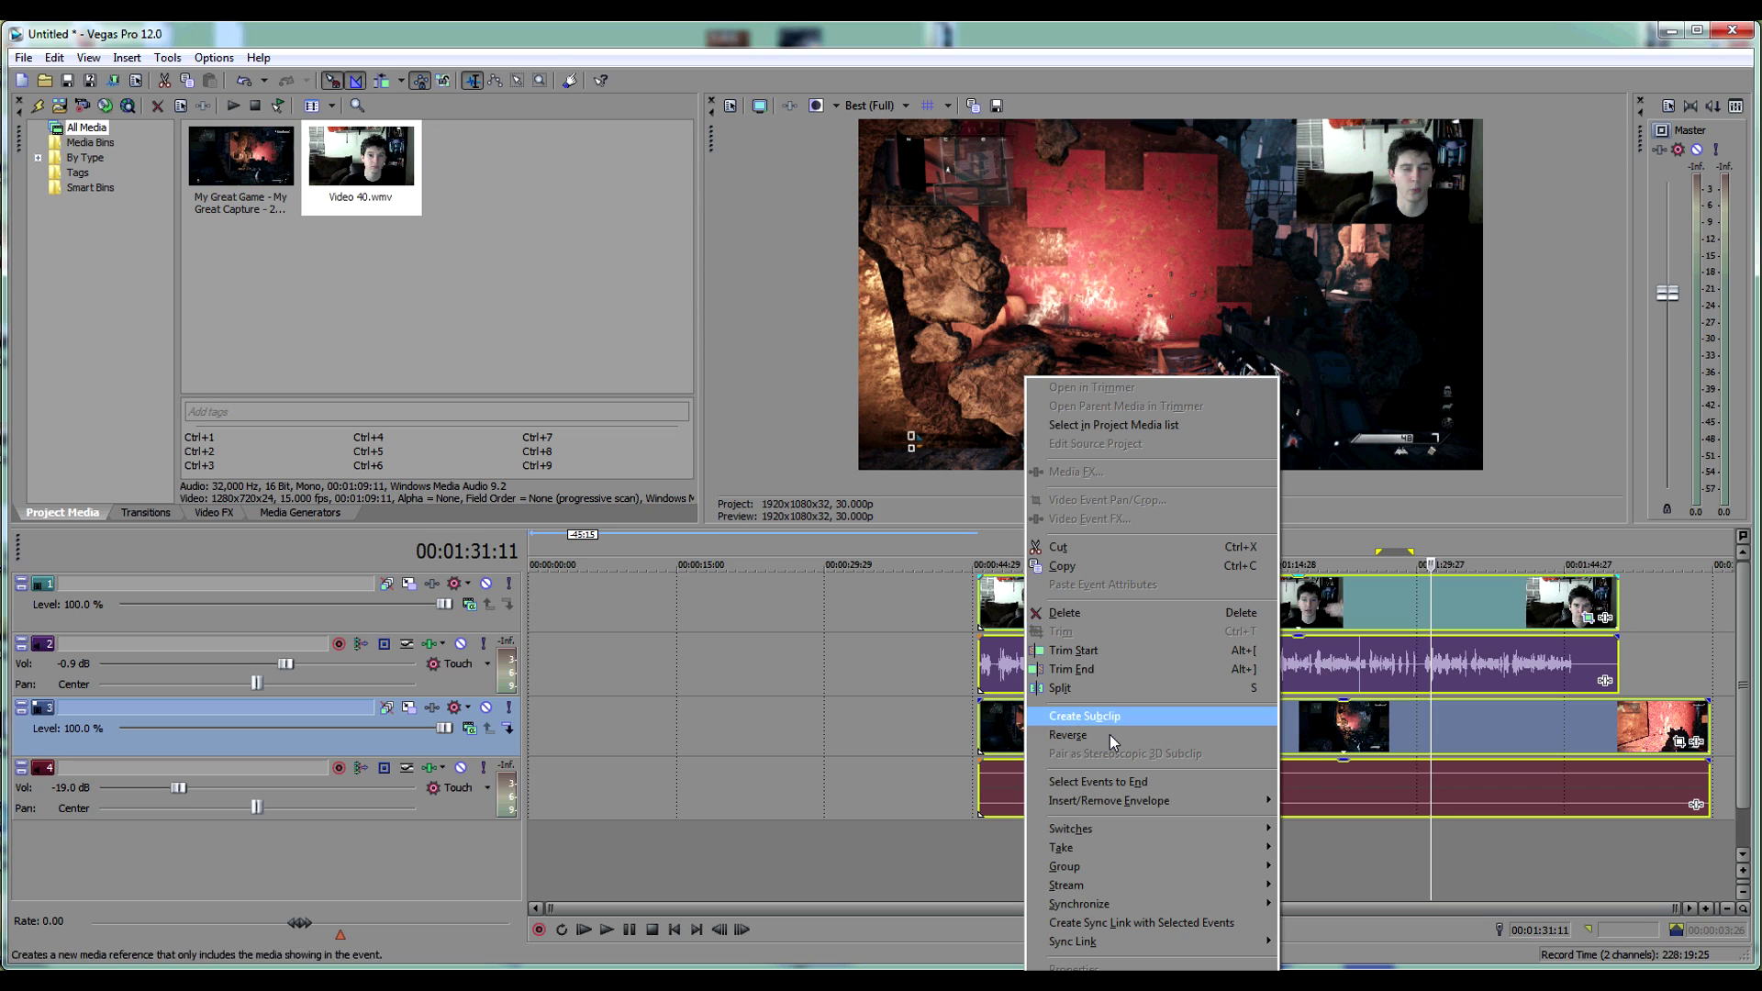
mouse_move(1085, 861)
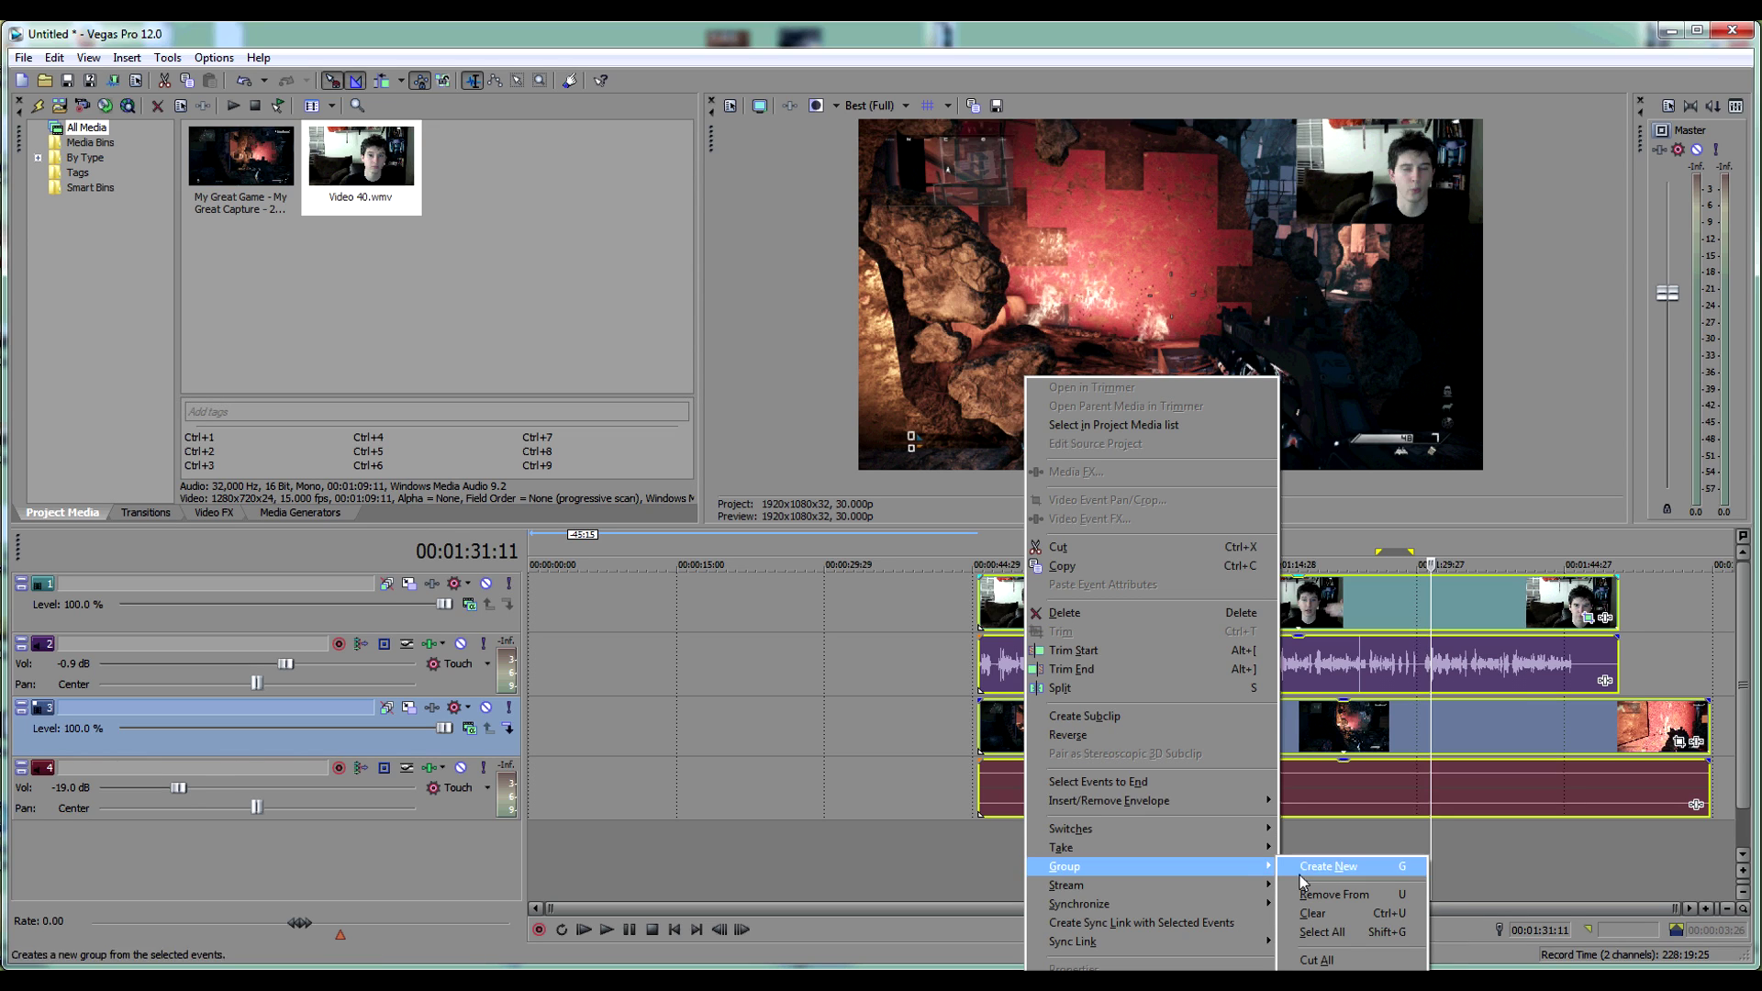
click(1326, 869)
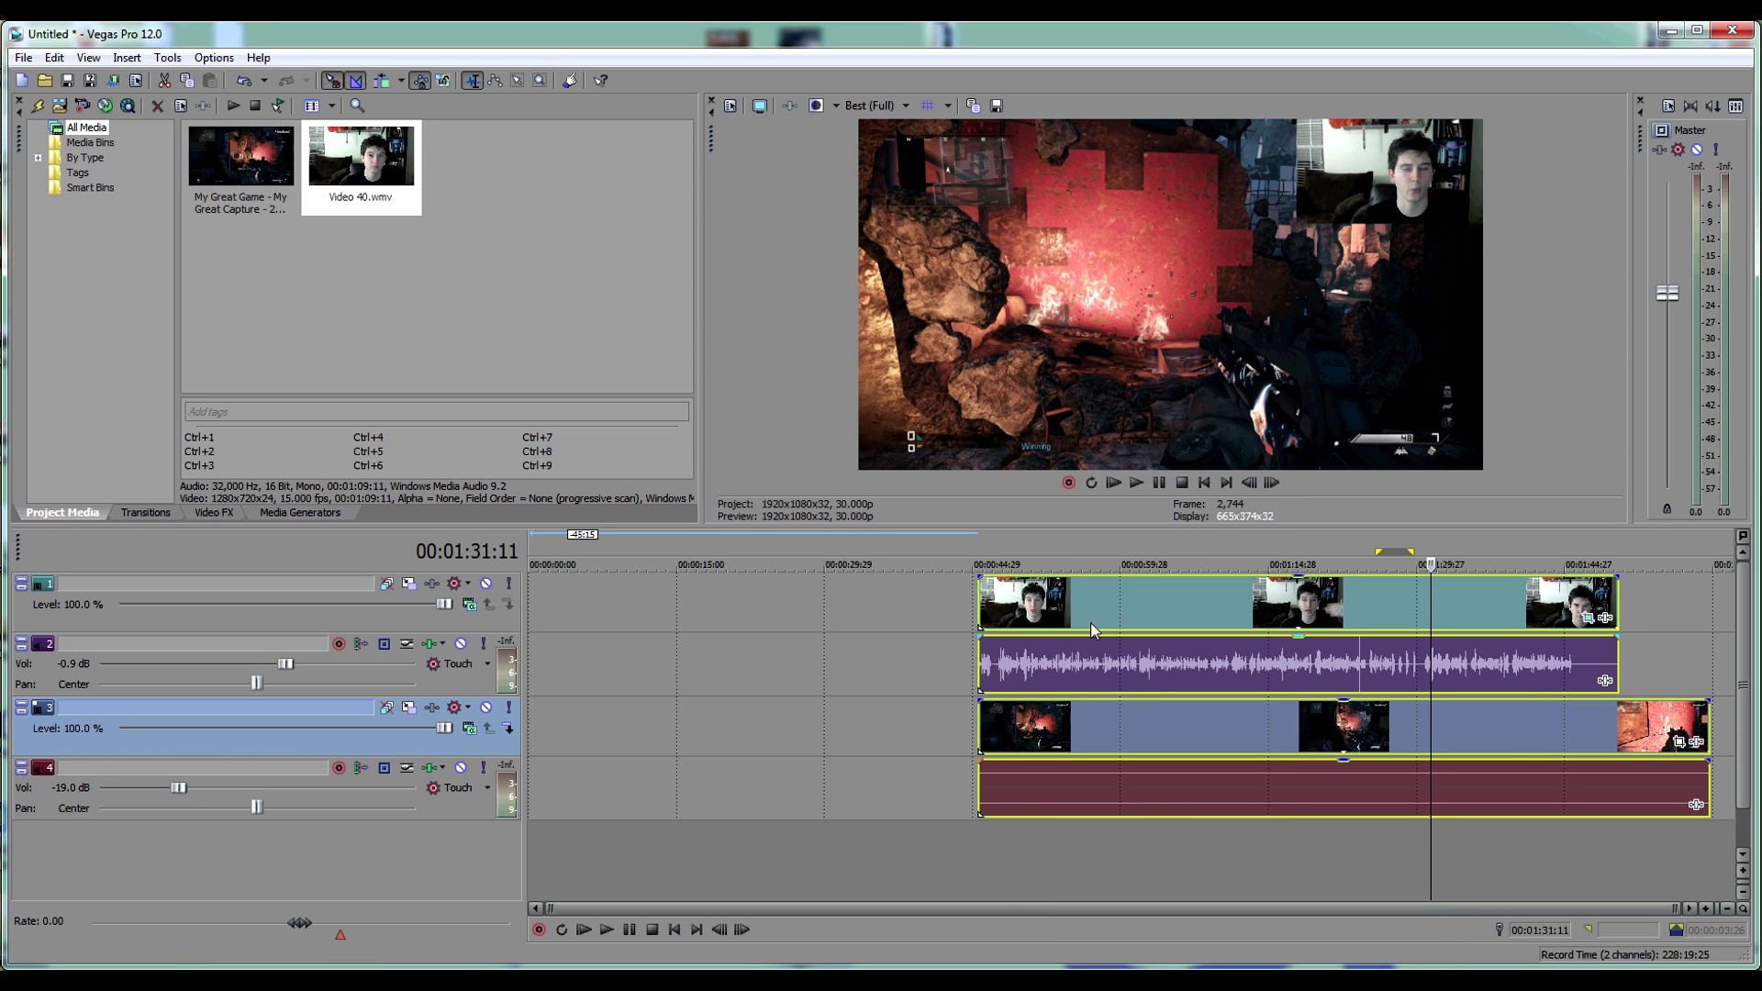
Move the grouped clips to the timeline start at 0:00 and trim their ends shorter
drag(1129, 631, 514, 671)
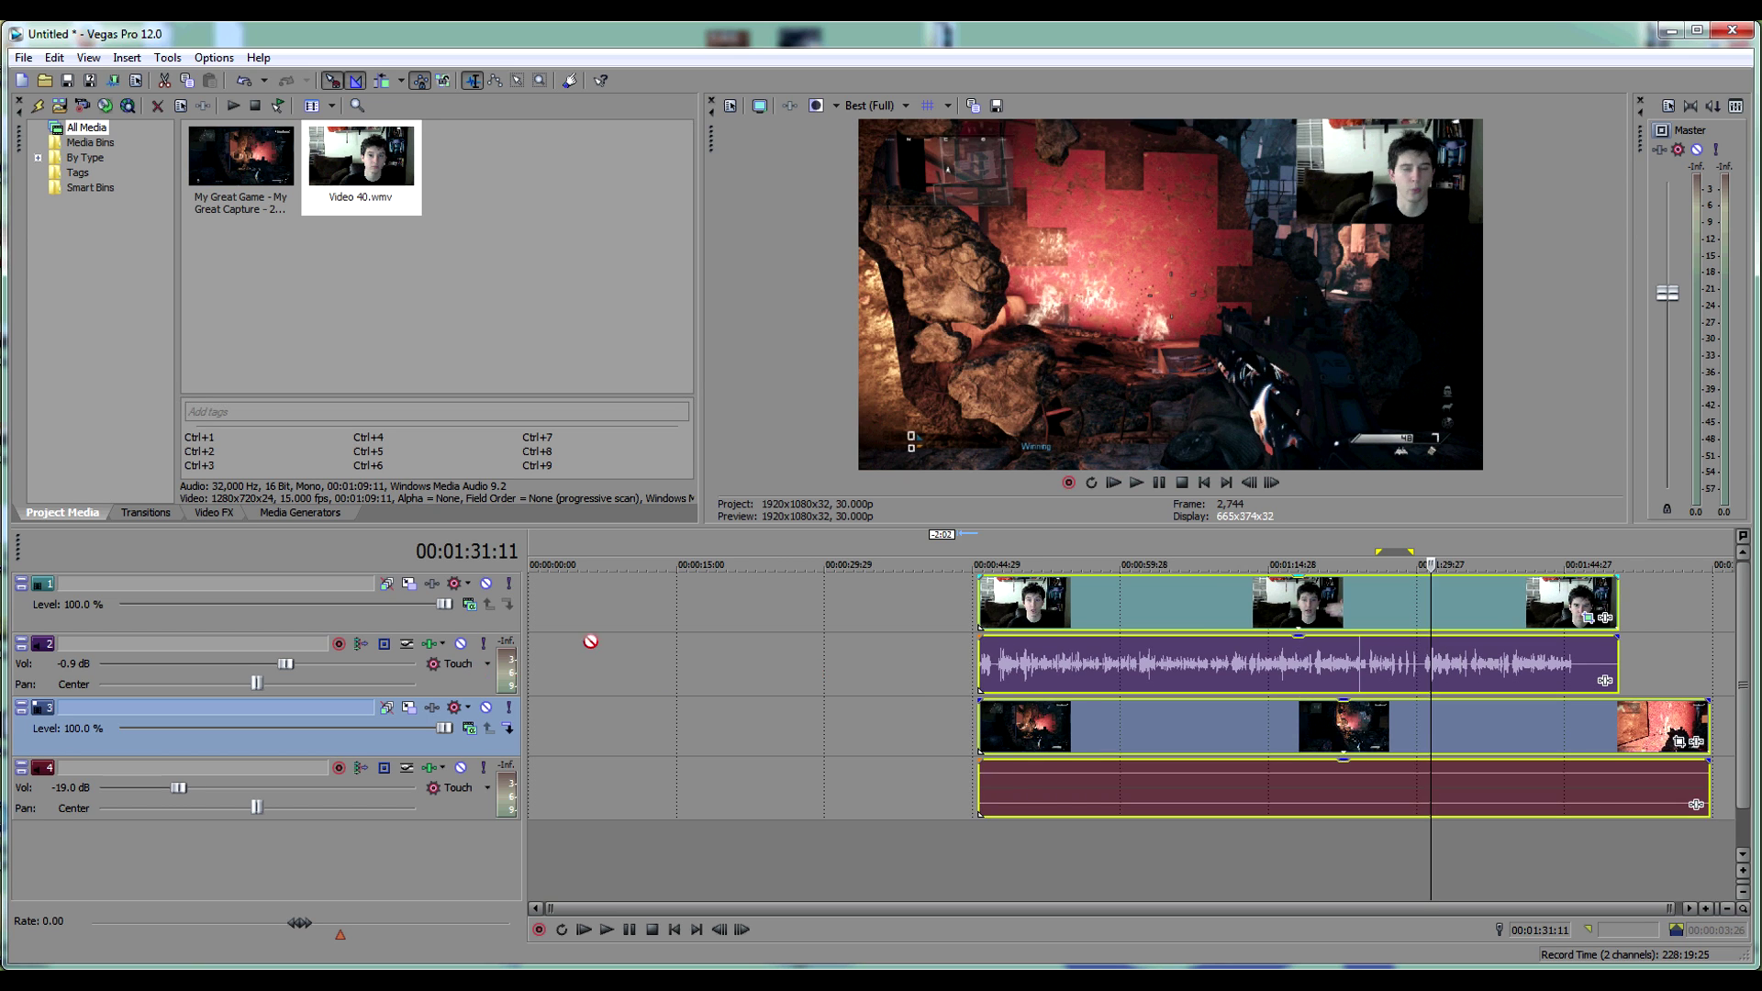
drag(672, 673, 650, 610)
drag(1259, 734, 1043, 734)
drag(565, 543, 964, 627)
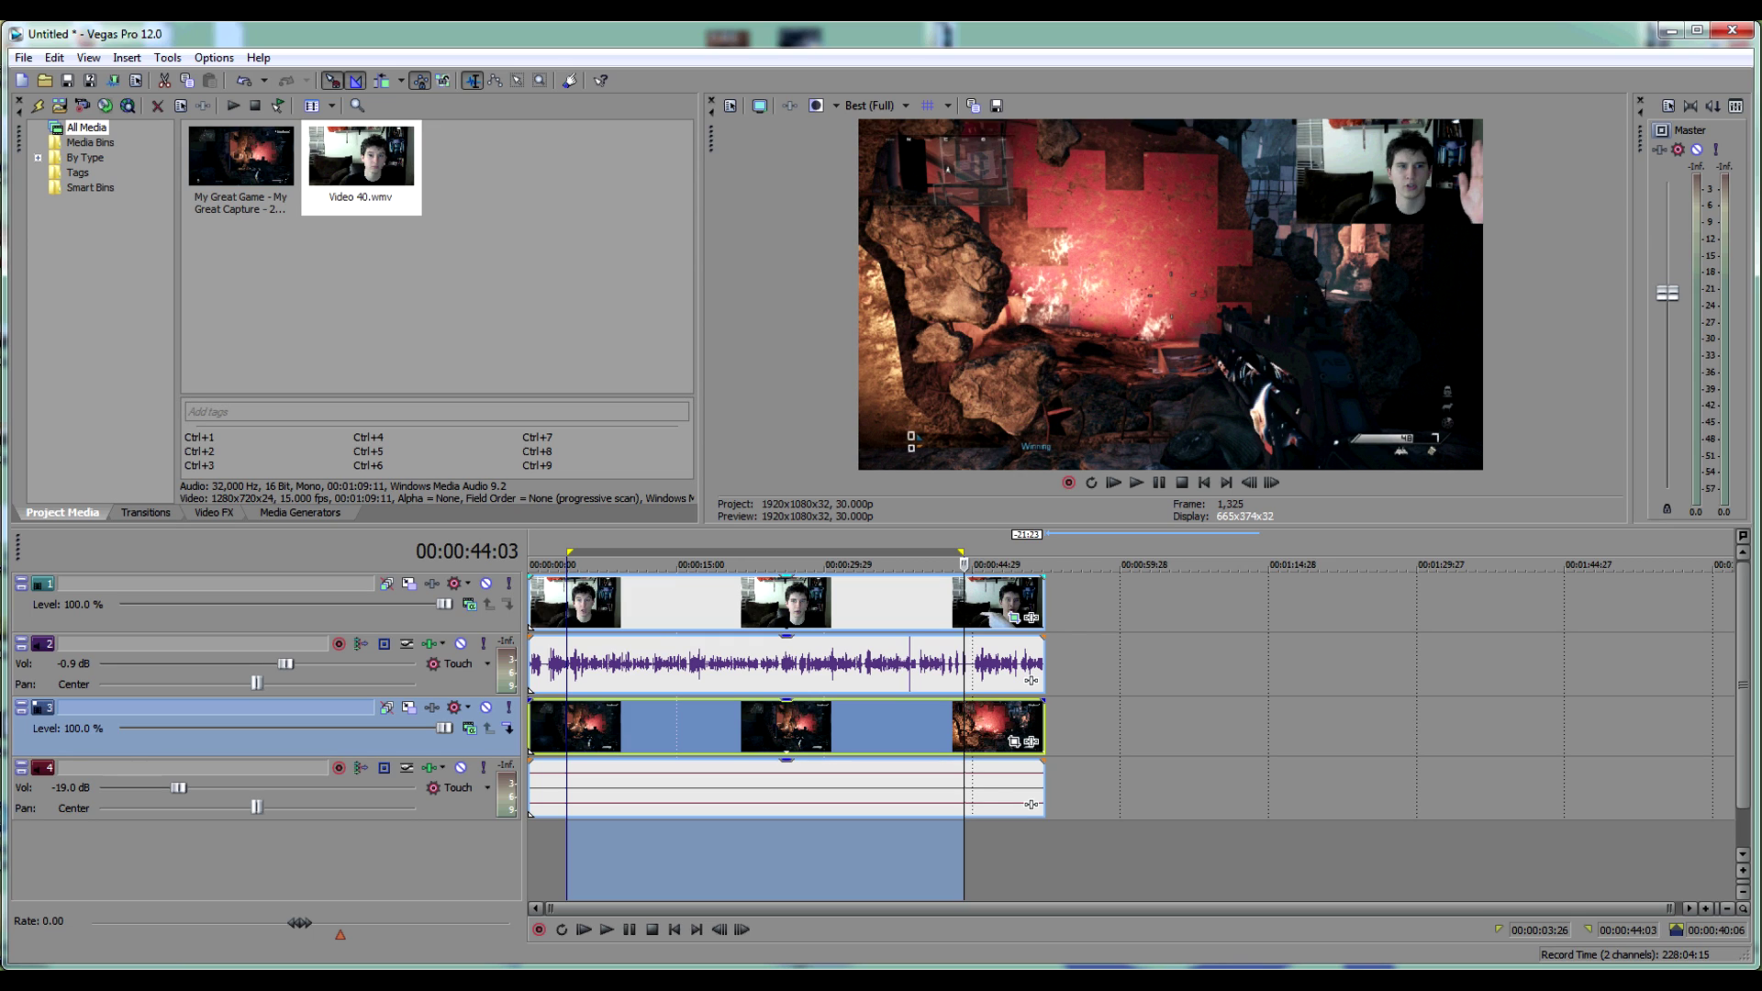
Add an empty top video track and delete the Overlay.png event from it
click(1191, 749)
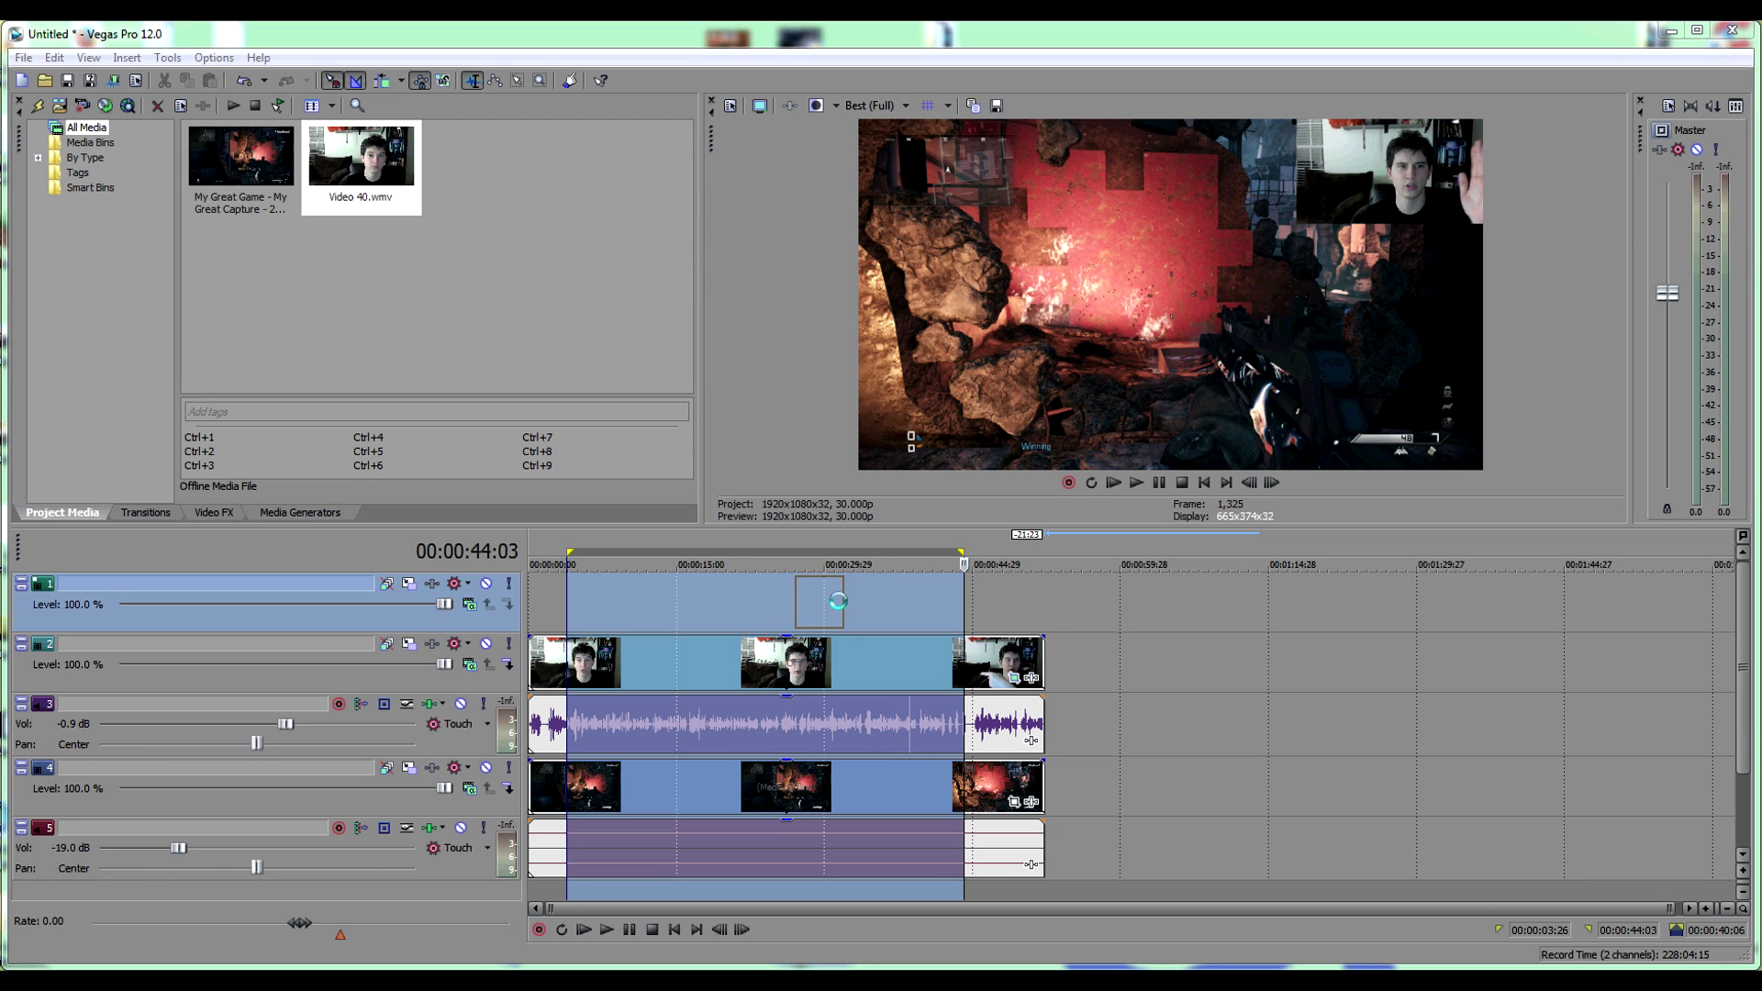
click(974, 547)
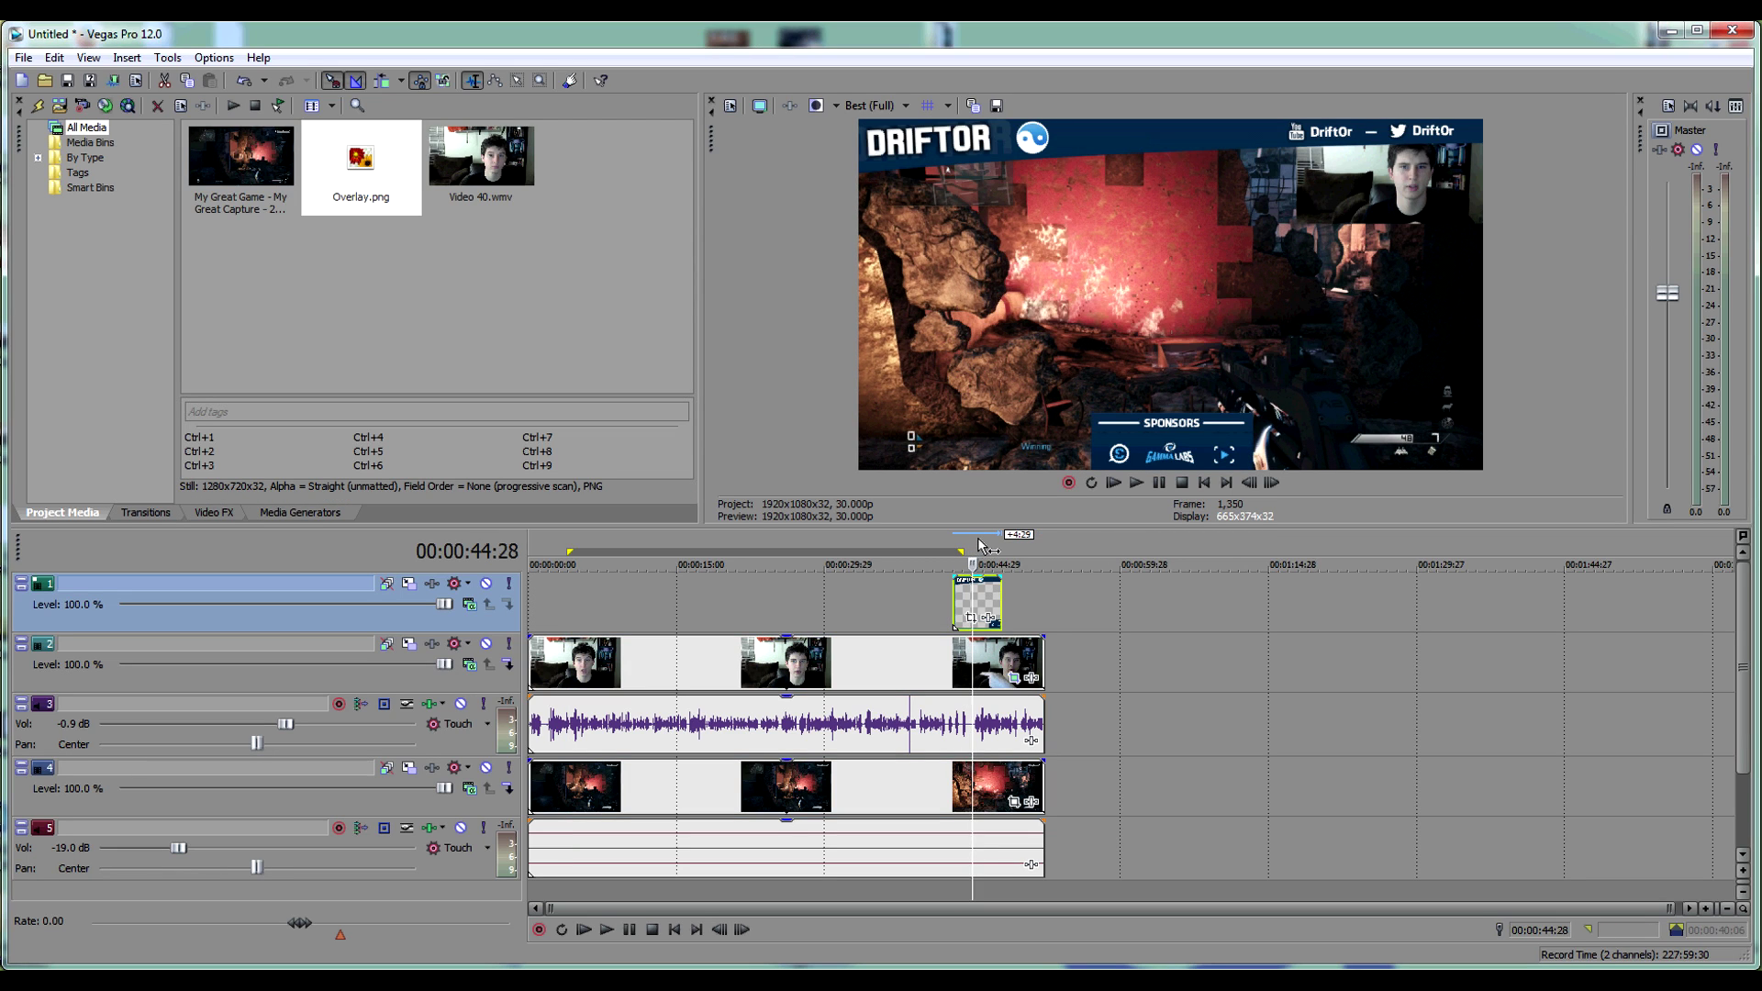
right_click(973, 595)
click(1019, 615)
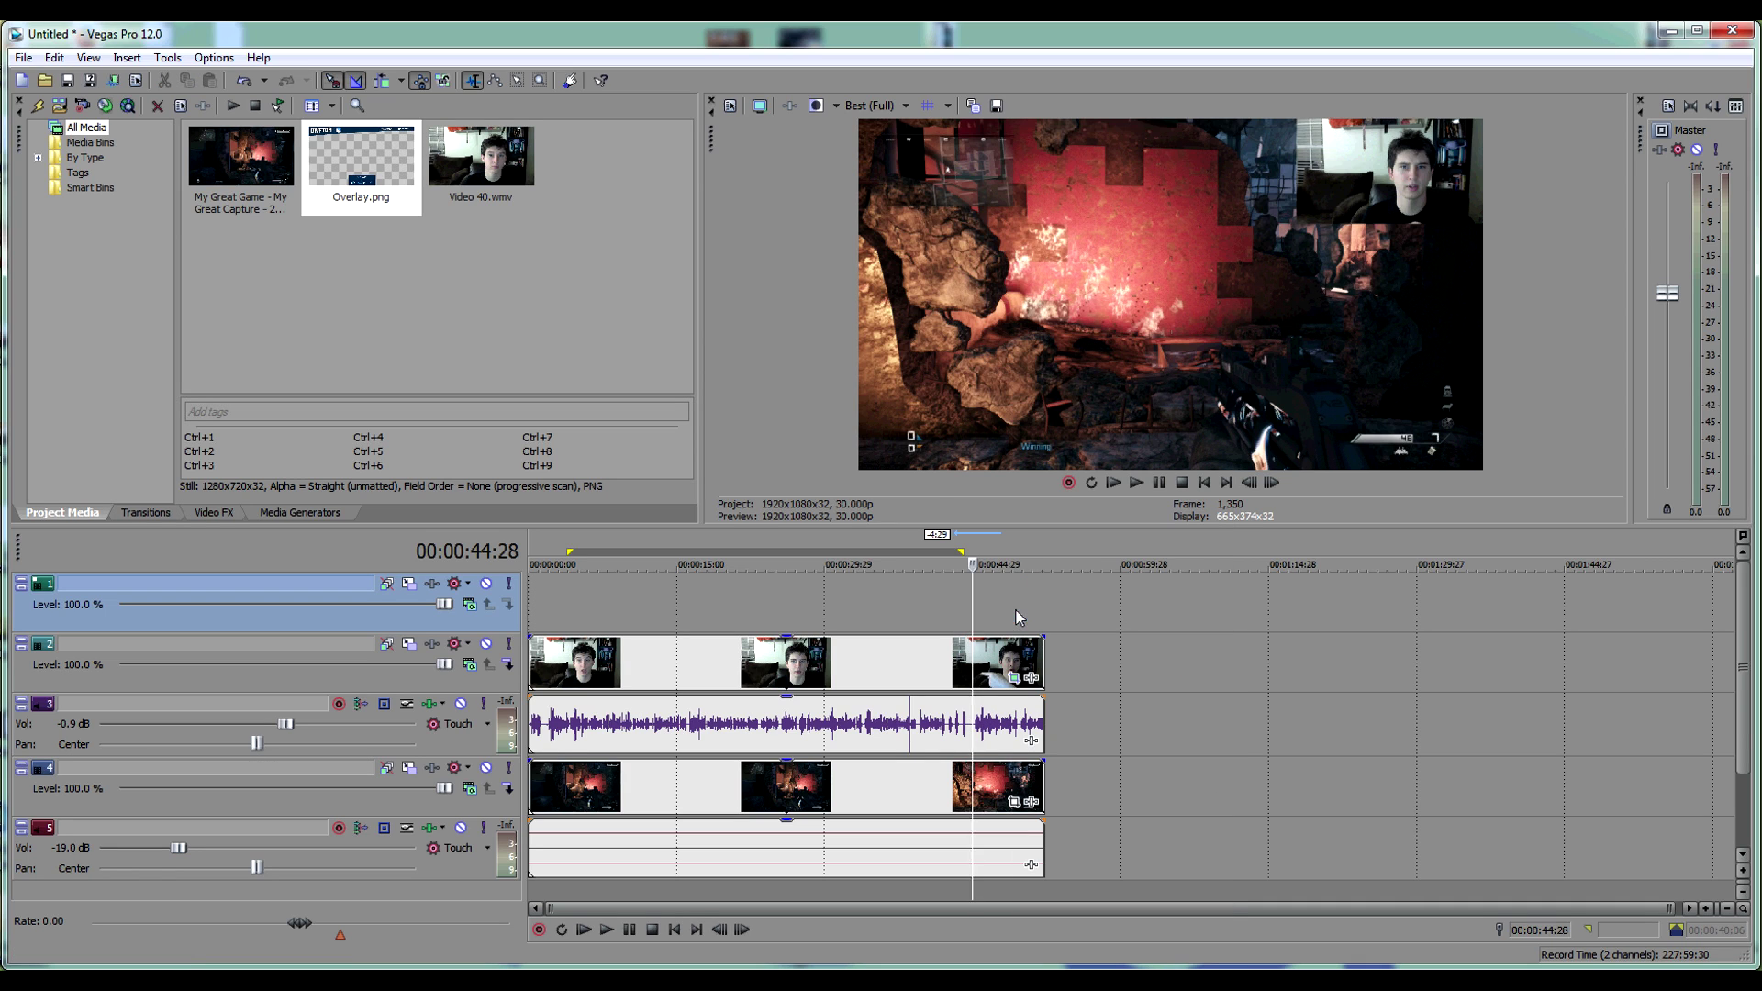